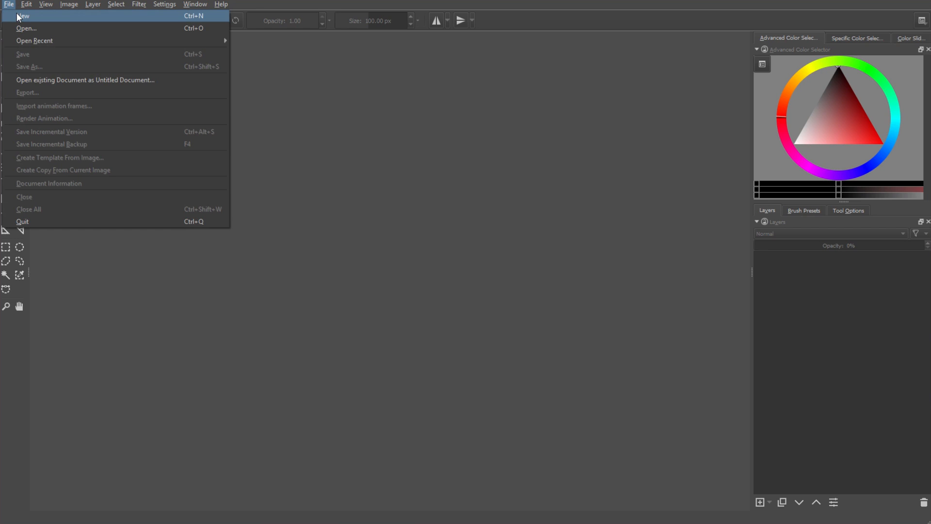
Create a new custom document 256 px wide and 256 px high.
{"action": "left_click", "coordinate": [29, 17]}
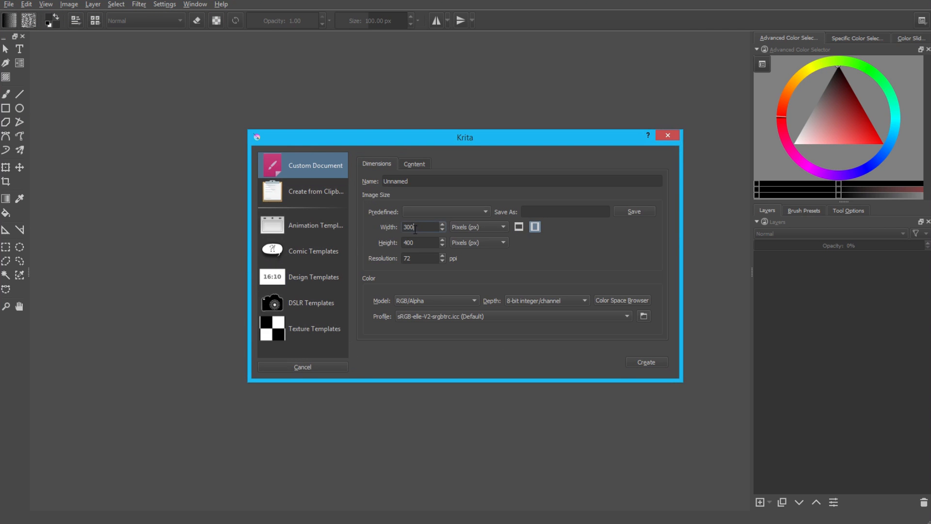
{"action": "double_click", "coordinate": [415, 230]}
{"action": "type", "text": "256"}
{"action": "key", "text": "Tab"}
{"action": "type", "text": "256"}
{"action": "key", "text": "Tab"}
{"action": "left_click", "coordinate": [651, 365]}
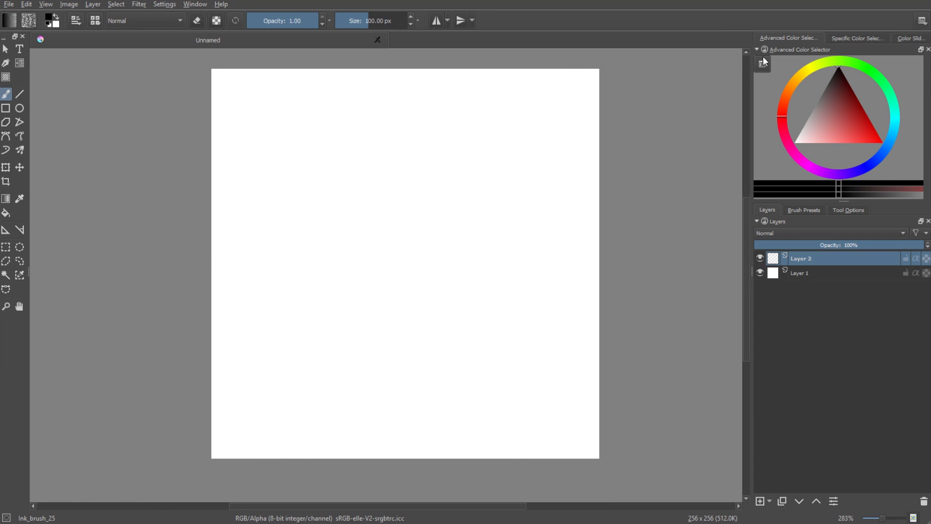
Switch to the Big_Paint_2 workspace and show the colour palette in place of the colour sliders.
{"action": "left_click", "coordinate": [923, 21]}
{"action": "left_click", "coordinate": [921, 23]}
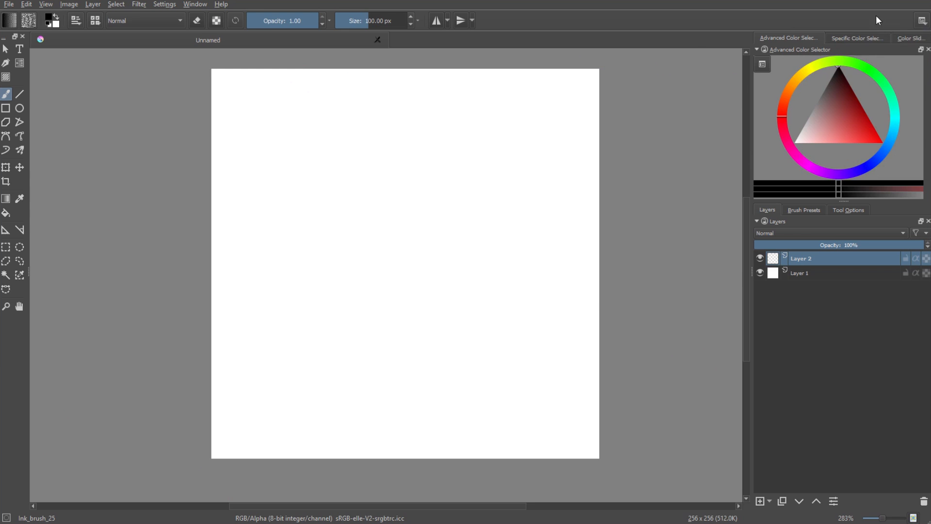
{"action": "left_click", "coordinate": [921, 23]}
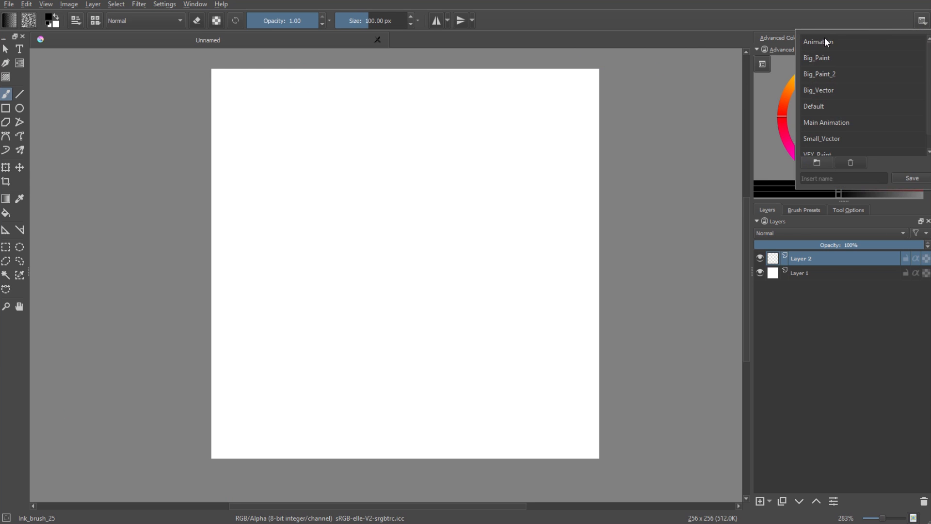
{"action": "left_click", "coordinate": [819, 72]}
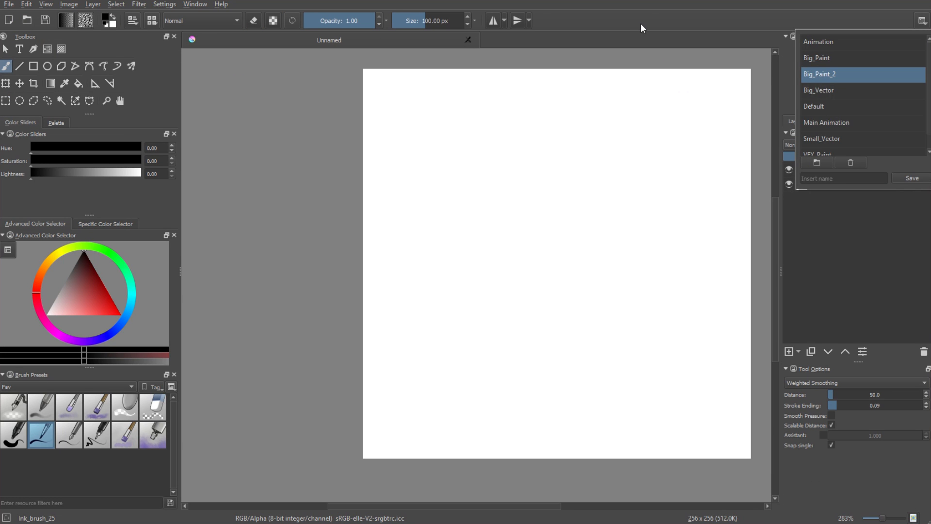
{"action": "left_click", "coordinate": [675, 14]}
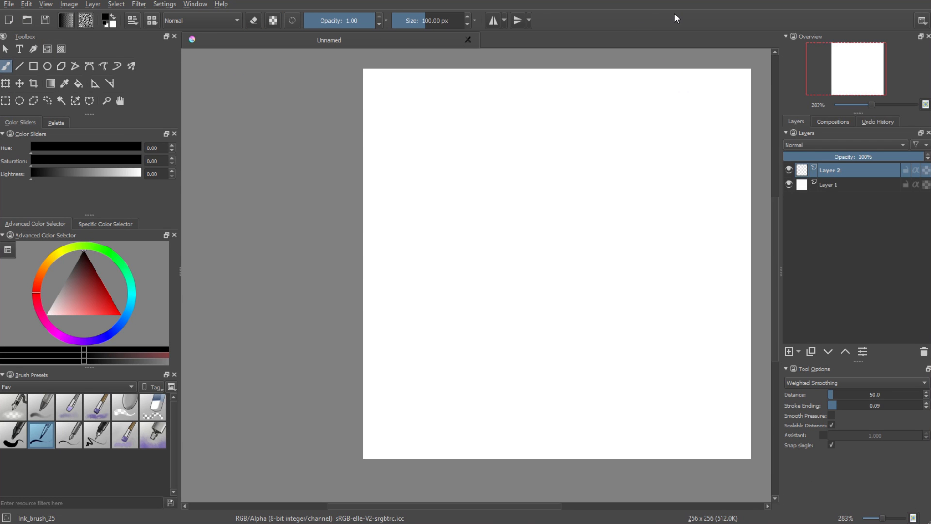
{"action": "left_click_drag", "start_coordinate": [476, 272], "coordinate": [415, 280]}
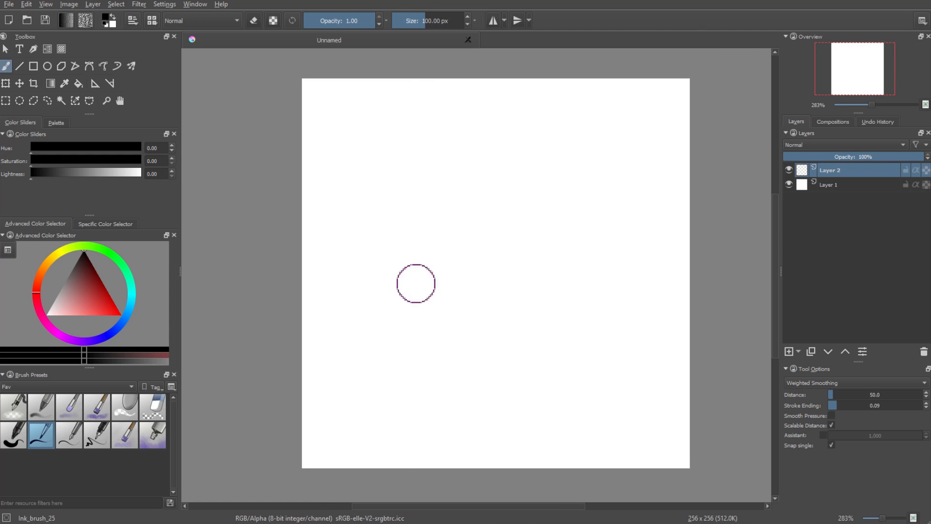
{"action": "left_click", "coordinate": [56, 123]}
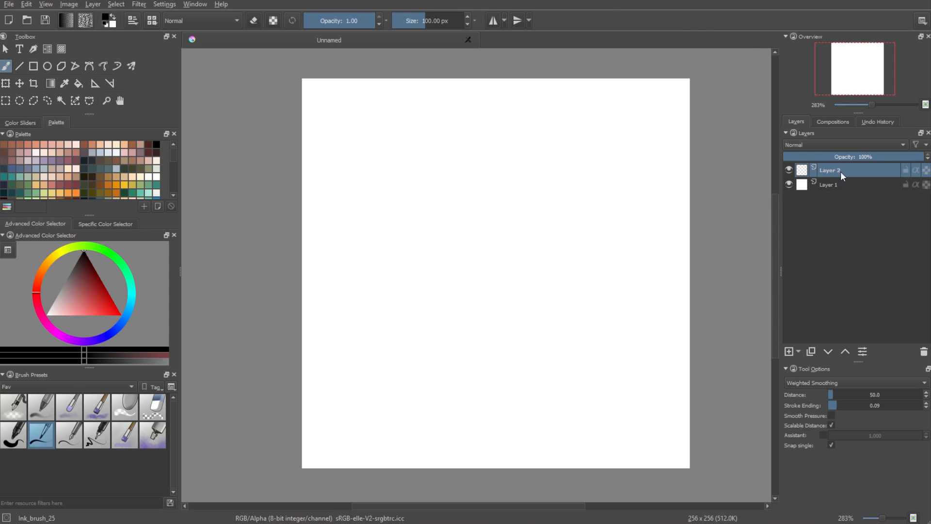
Pick a dark orange-brown colour and fill the whole of Layer 2 with it.
{"action": "left_click", "coordinate": [77, 84]}
{"action": "left_click_drag", "start_coordinate": [43, 284], "coordinate": [42, 274]}
{"action": "left_click", "coordinate": [99, 303]}
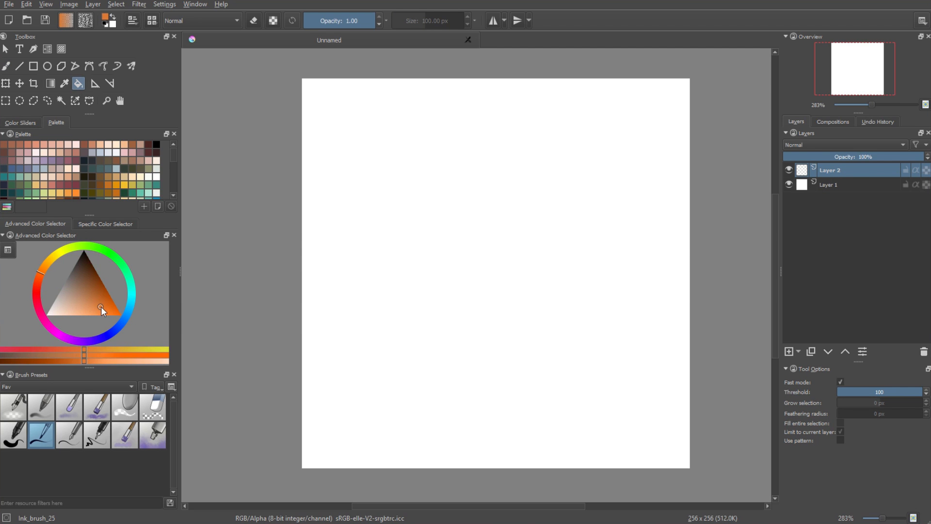
{"action": "left_click", "coordinate": [95, 282]}
{"action": "left_click", "coordinate": [405, 268]}
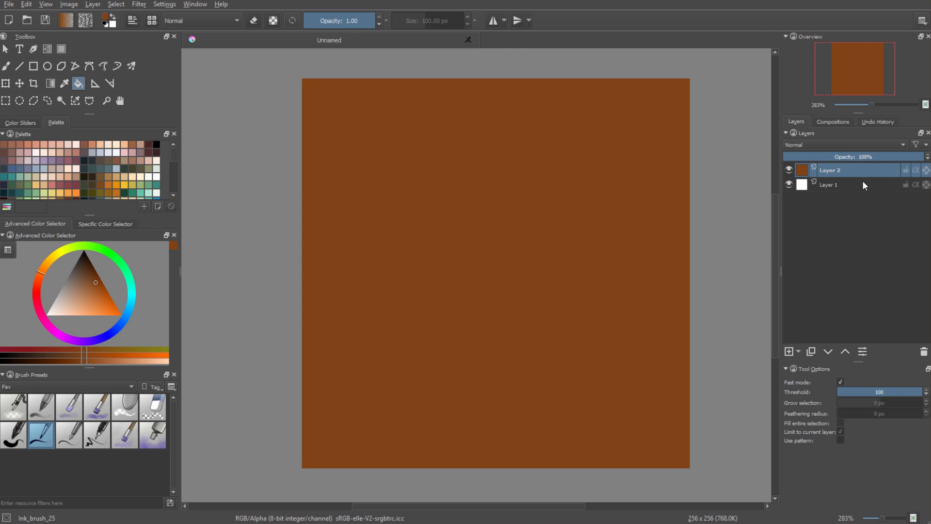
Rename the brown-filled layer as "background".
{"action": "double_click", "coordinate": [833, 170]}
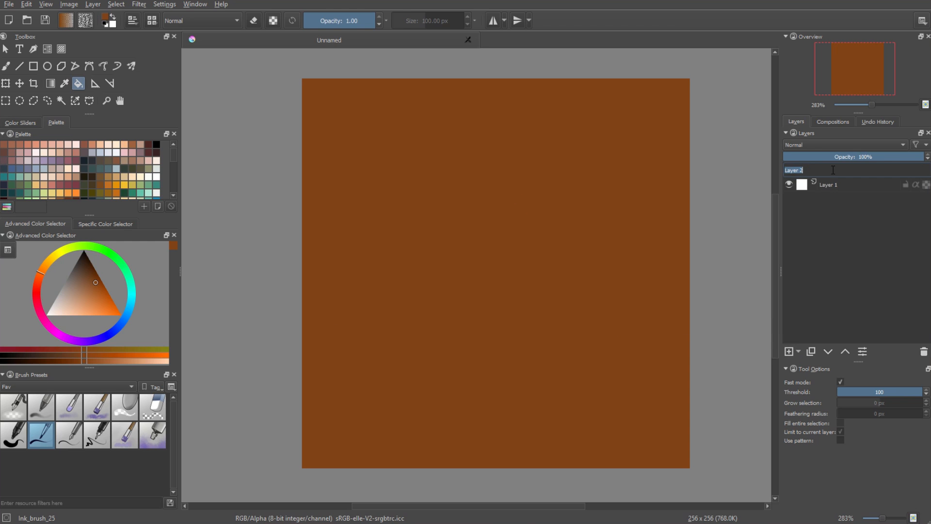
{"action": "type", "text": "background"}
{"action": "key", "text": "Return"}
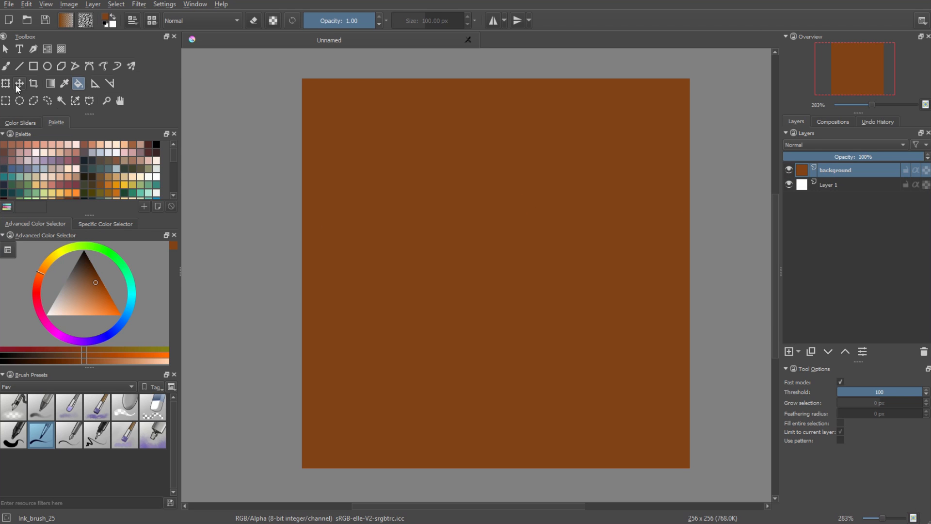
Add a new paint layer above the background and ready the Rectangle tool with black as the foreground colour.
{"action": "left_click", "coordinate": [789, 352]}
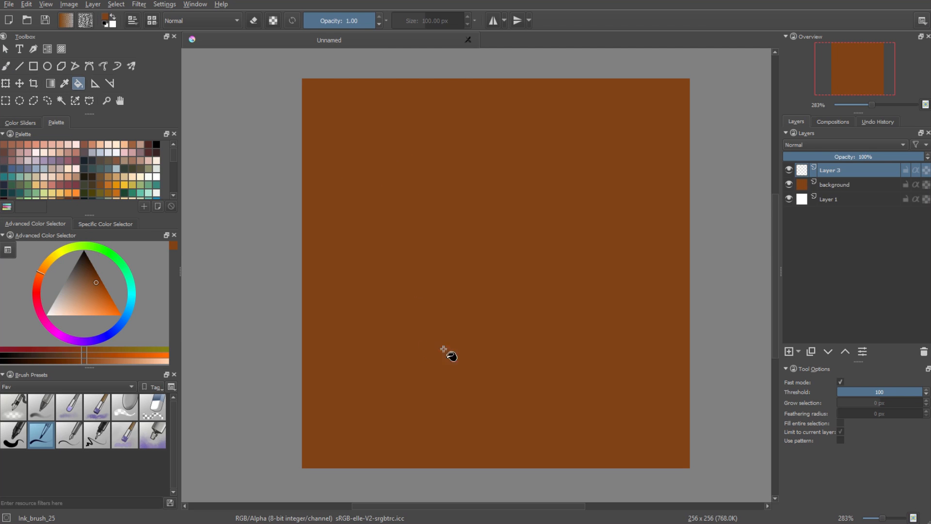
{"action": "left_click", "coordinate": [34, 67]}
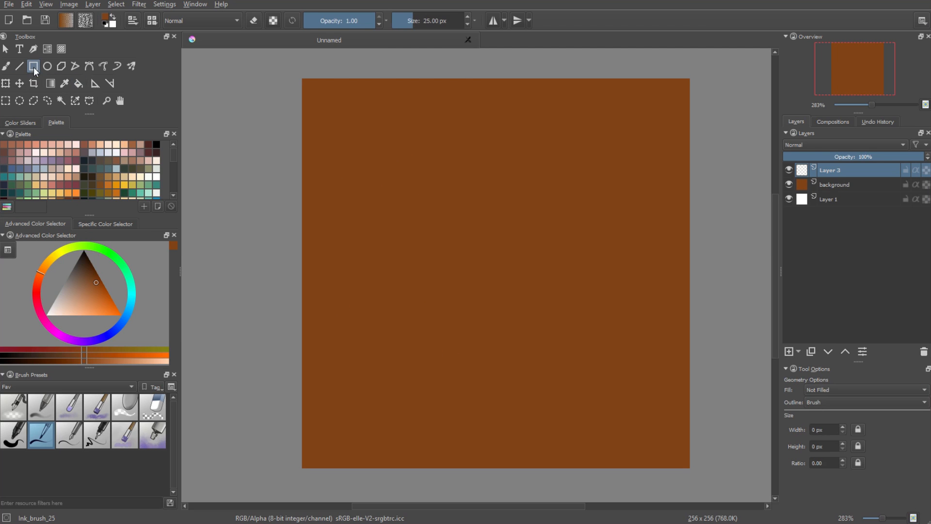
{"action": "key", "text": "d"}
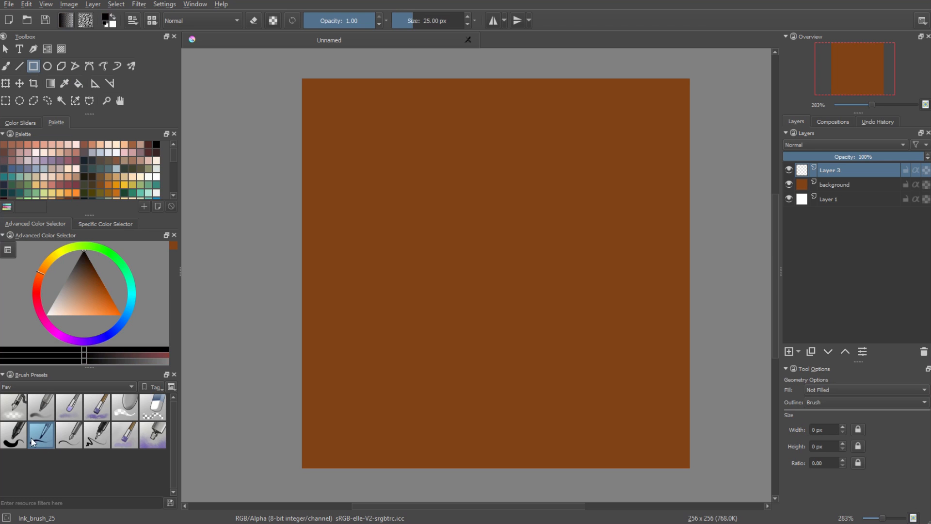
{"action": "left_click_drag", "start_coordinate": [398, 213], "coordinate": [561, 341]}
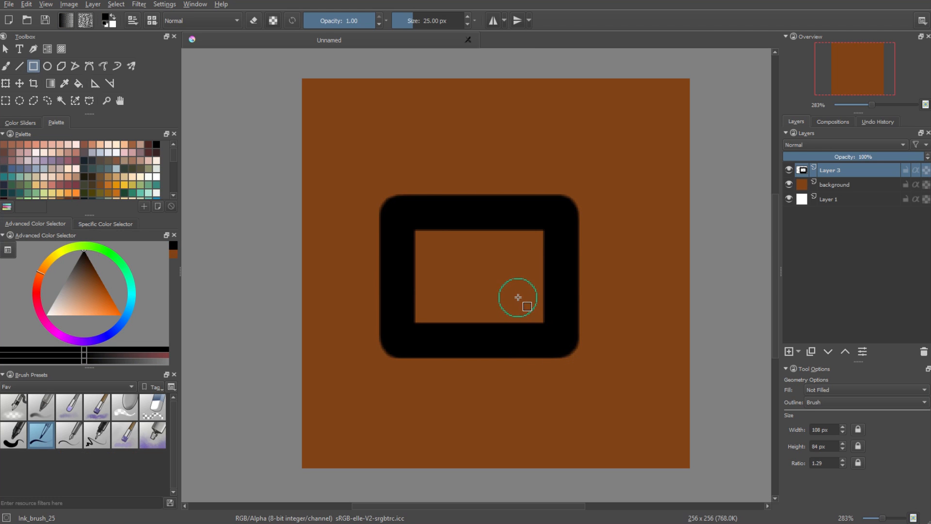
{"action": "key", "text": "ctrl+z"}
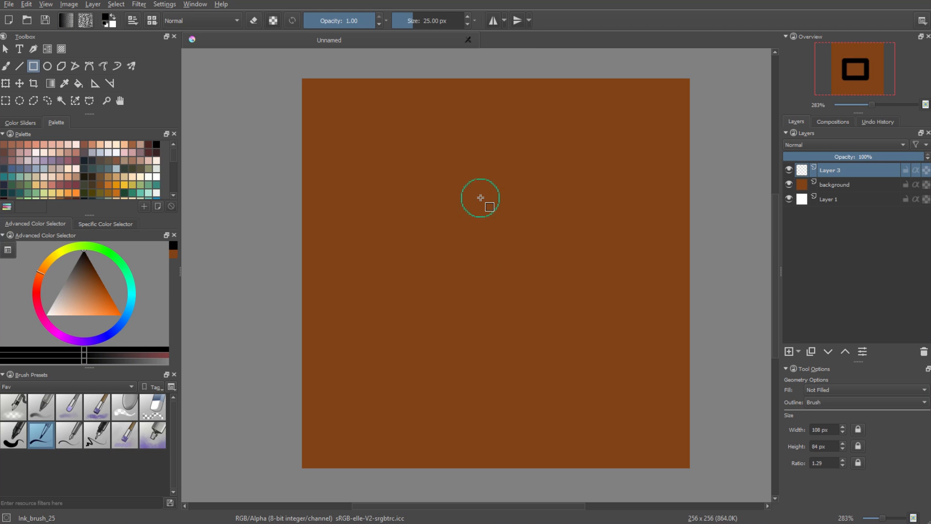
{"action": "left_click", "coordinate": [12, 448]}
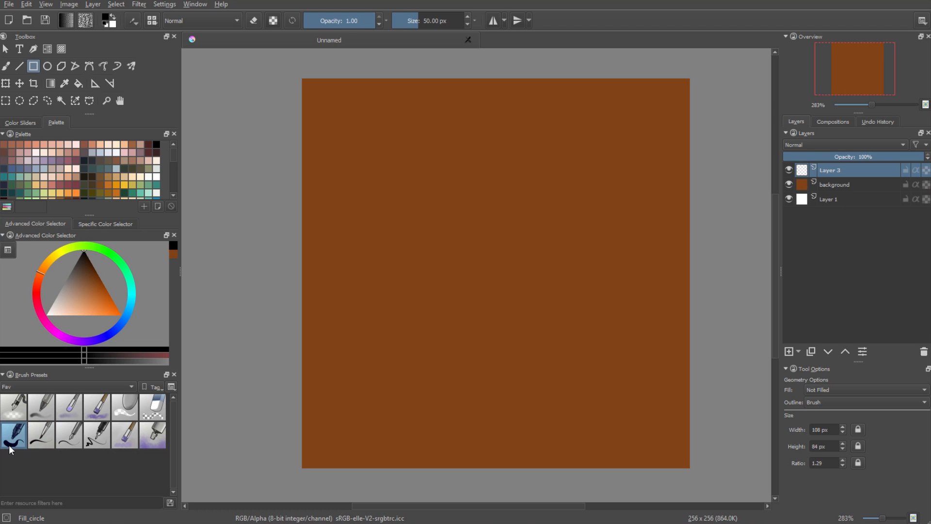
{"action": "left_click", "coordinate": [41, 407]}
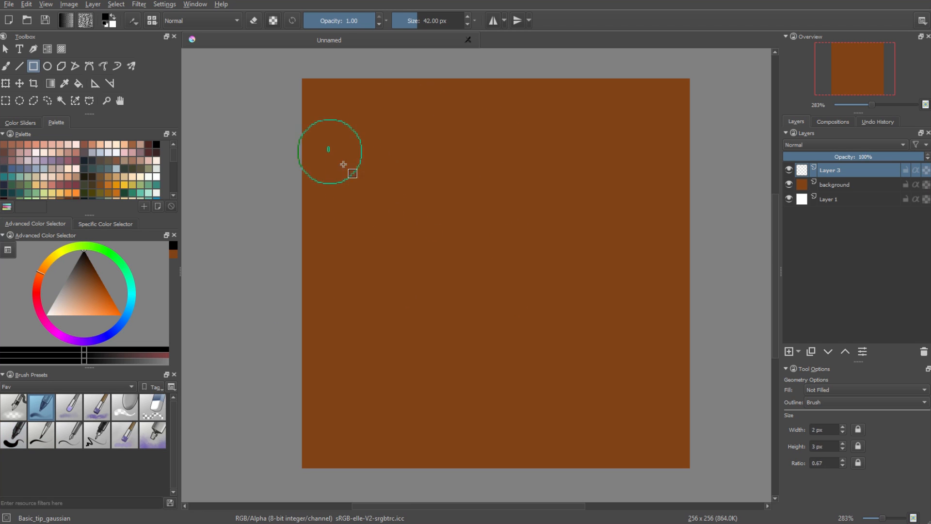
{"action": "left_click_drag", "start_coordinate": [328, 150], "coordinate": [653, 317]}
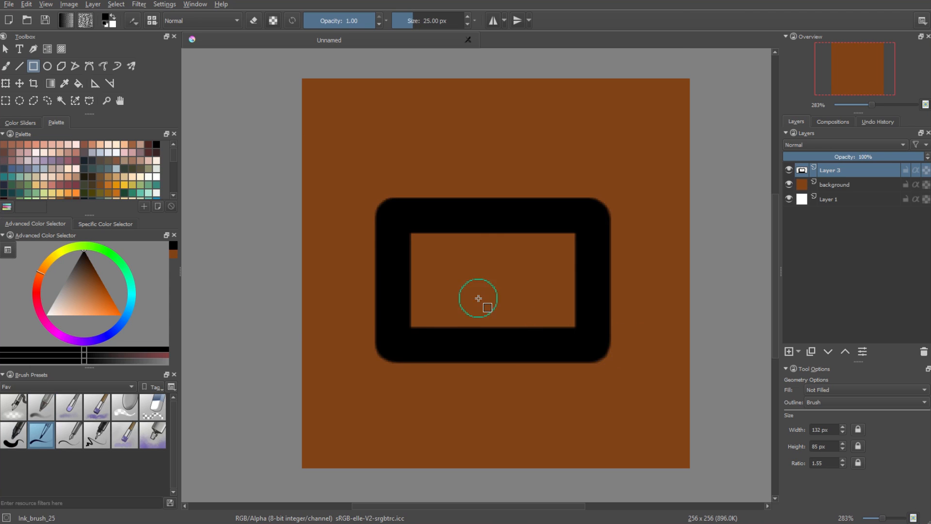
{"action": "key", "text": "ctrl+z"}
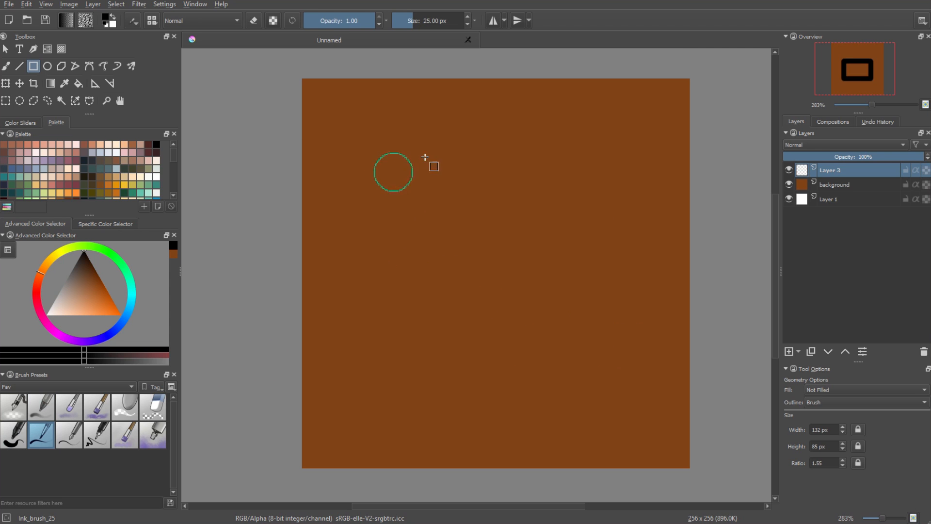
Set the brush size to 5 px and draw a black 256 × 256 px rectangle outline along the canvas edges.
{"action": "left_click", "coordinate": [410, 24]}
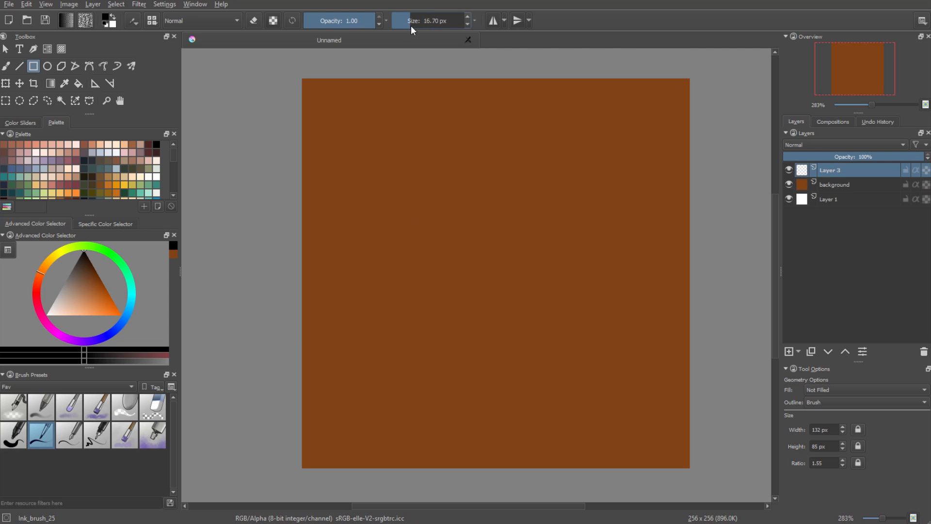
{"action": "left_click", "coordinate": [415, 21]}
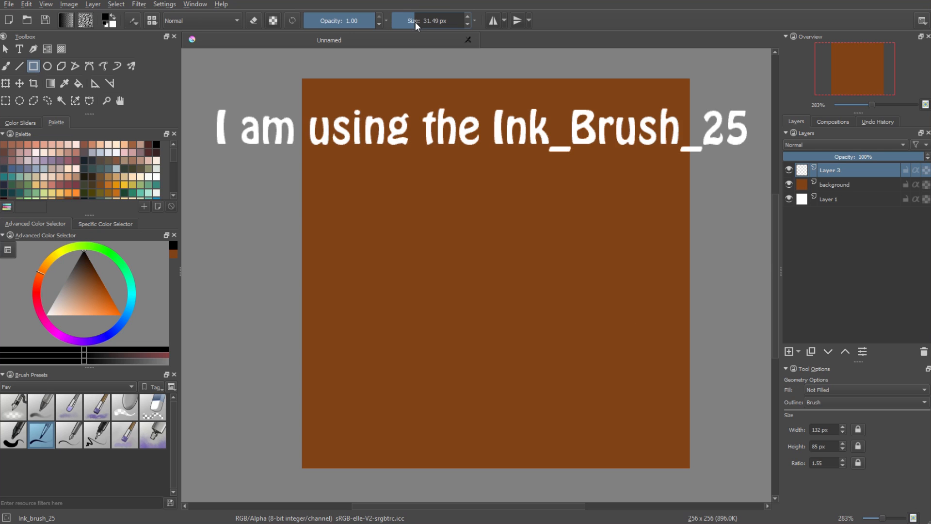
{"action": "left_click", "coordinate": [405, 25]}
{"action": "right_click", "coordinate": [441, 25]}
{"action": "type", "text": "5"}
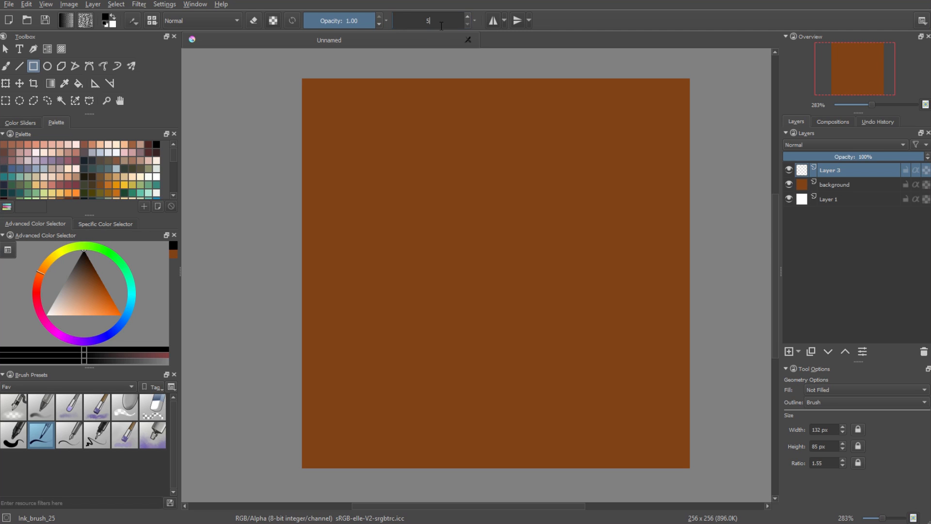
{"action": "key", "text": "Return"}
{"action": "left_click_drag", "start_coordinate": [301, 79], "coordinate": [693, 466]}
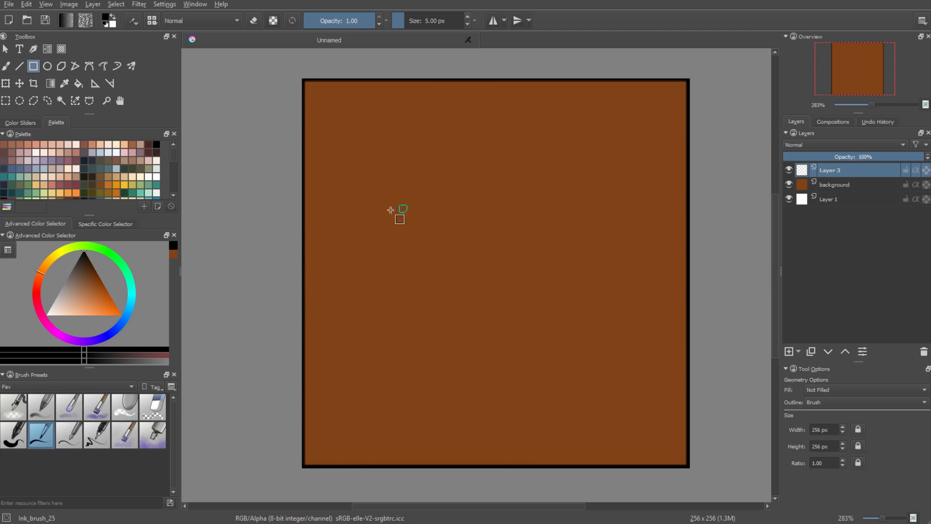
Enable OpenGL in Krita's display settings so that wrap-around mode can be used.
{"action": "key", "text": "w"}
{"action": "left_click", "coordinate": [165, 5]}
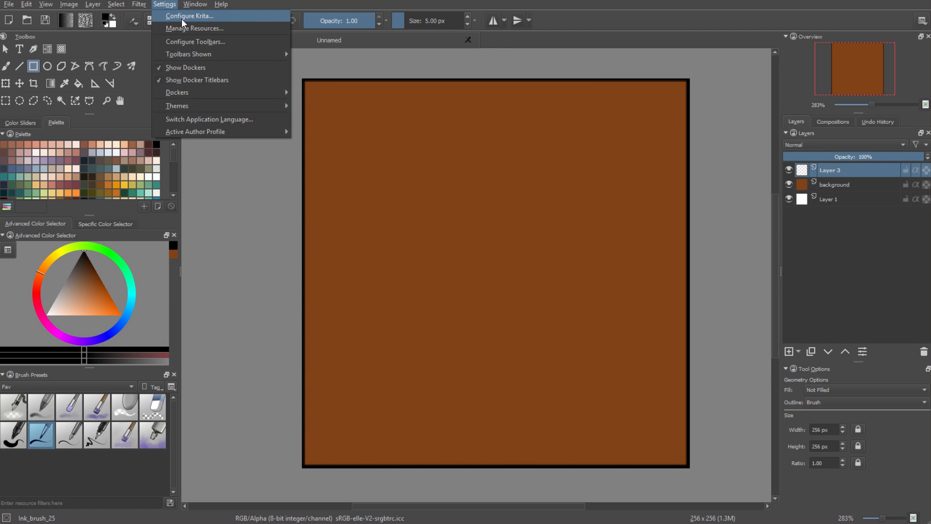
{"action": "left_click", "coordinate": [182, 20]}
{"action": "left_click", "coordinate": [272, 190]}
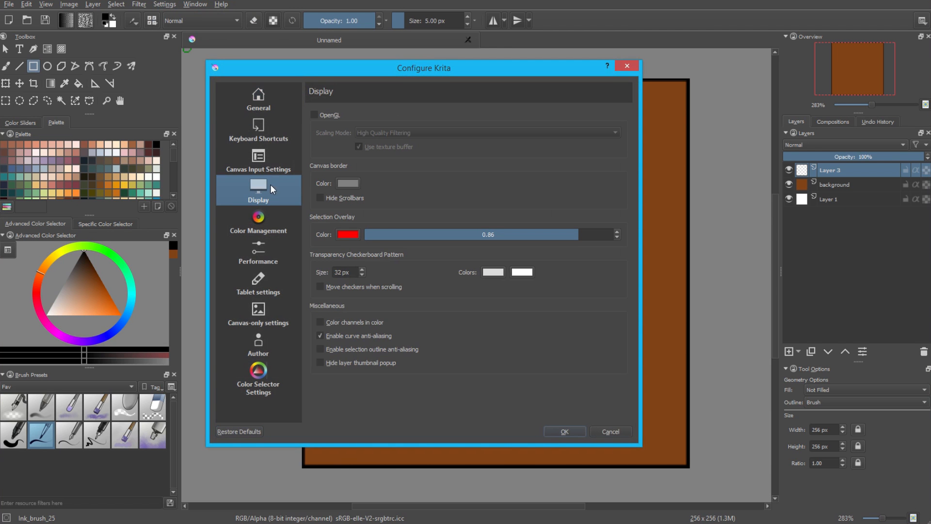
{"action": "left_click", "coordinate": [314, 116]}
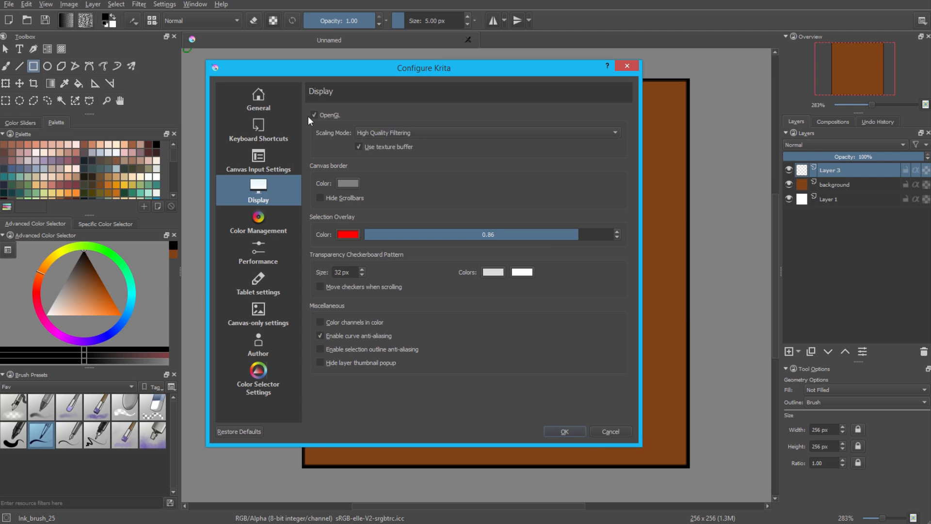
{"action": "left_click", "coordinate": [566, 431]}
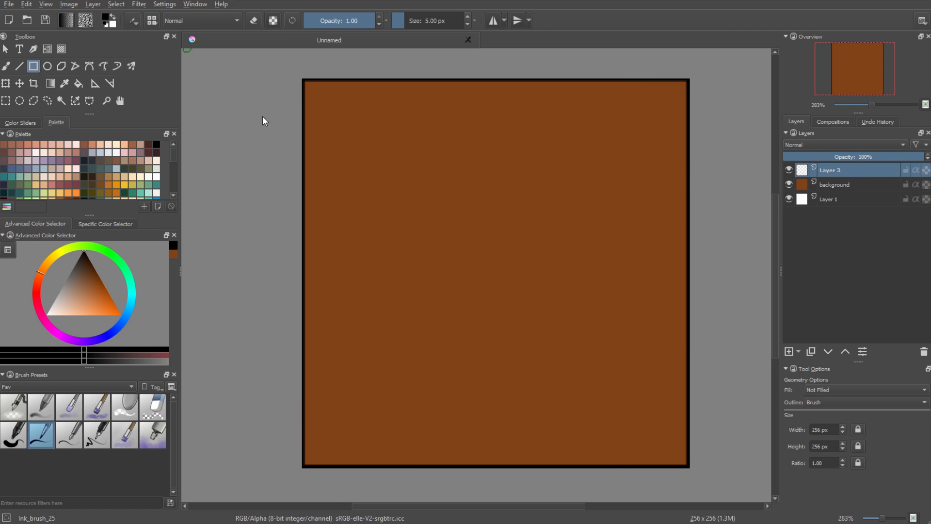
Check how the outlined tile repeats in wrap-around mode, and return to the single-tile view.
{"action": "key", "text": "w"}
{"action": "key", "text": "minus"}
{"action": "key", "text": "minus"}
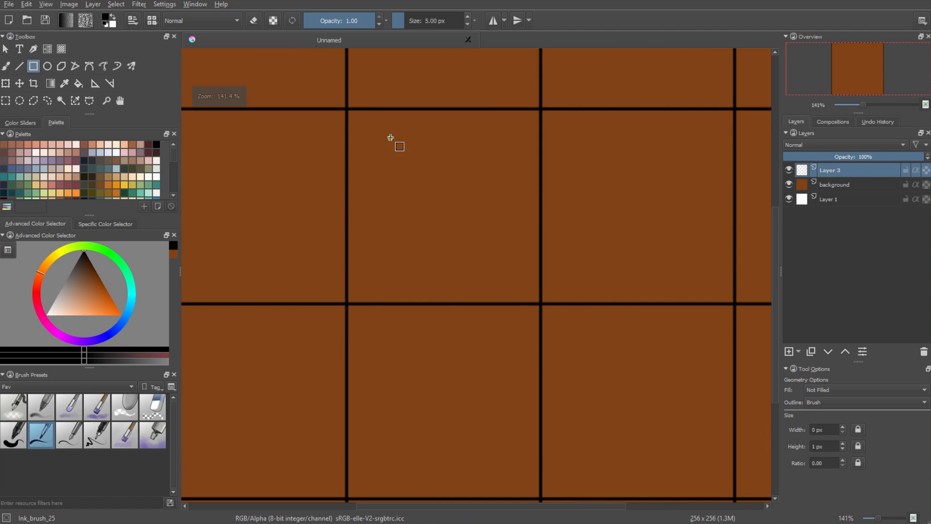
{"action": "scroll", "coordinate": [420, 139], "scroll_direction": "down", "scroll_amount": 6}
{"action": "key", "text": "w"}
Examine the single tile and its wrap-around repetition as a wide grid, ending with wrap-around mode off.
{"action": "scroll", "coordinate": [436, 125], "scroll_direction": "up", "scroll_amount": 3}
{"action": "scroll", "coordinate": [444, 194], "scroll_direction": "up", "scroll_amount": 5}
{"action": "scroll", "coordinate": [448, 195], "scroll_direction": "down", "scroll_amount": 1}
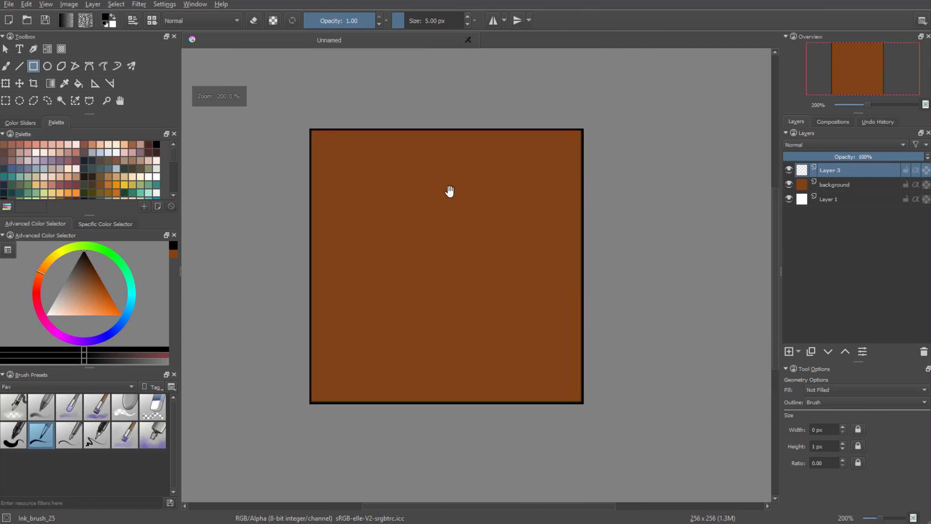
{"action": "left_click_drag", "start_coordinate": [449, 191], "coordinate": [461, 183]}
{"action": "scroll", "coordinate": [349, 83], "scroll_direction": "down", "scroll_amount": 4}
{"action": "left_click_drag", "start_coordinate": [391, 103], "coordinate": [427, 197]}
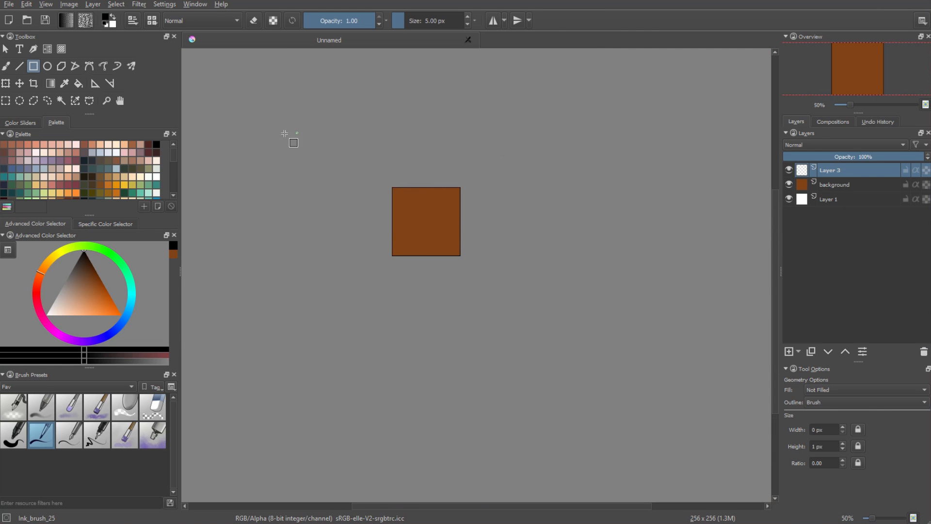
{"action": "key", "text": "w"}
{"action": "scroll", "coordinate": [416, 349], "scroll_direction": "down", "scroll_amount": 4}
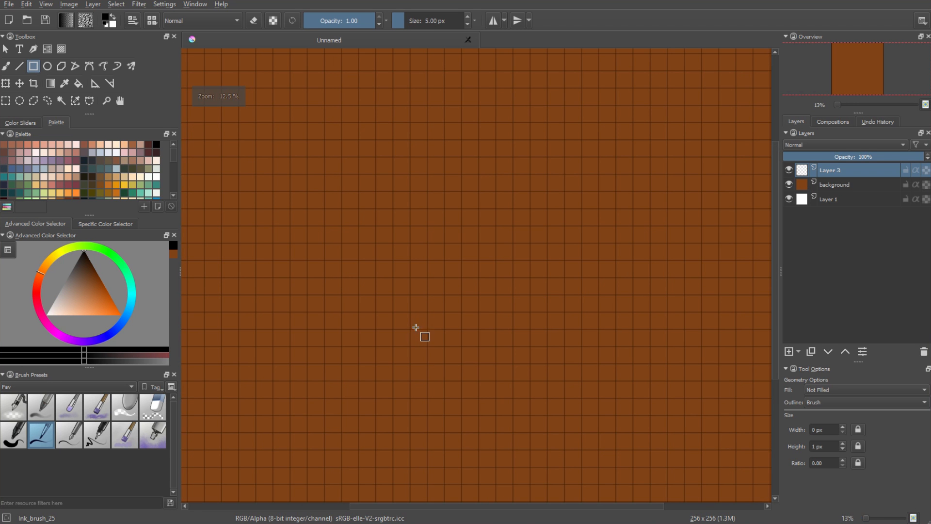
{"action": "left_click_drag", "start_coordinate": [551, 228], "coordinate": [104, 353]}
{"action": "key", "text": "w"}
{"action": "scroll", "coordinate": [371, 335], "scroll_direction": "up", "scroll_amount": 9}
{"action": "scroll", "coordinate": [543, 210], "scroll_direction": "down", "scroll_amount": 1}
{"action": "left_click_drag", "start_coordinate": [545, 210], "coordinate": [554, 195]}
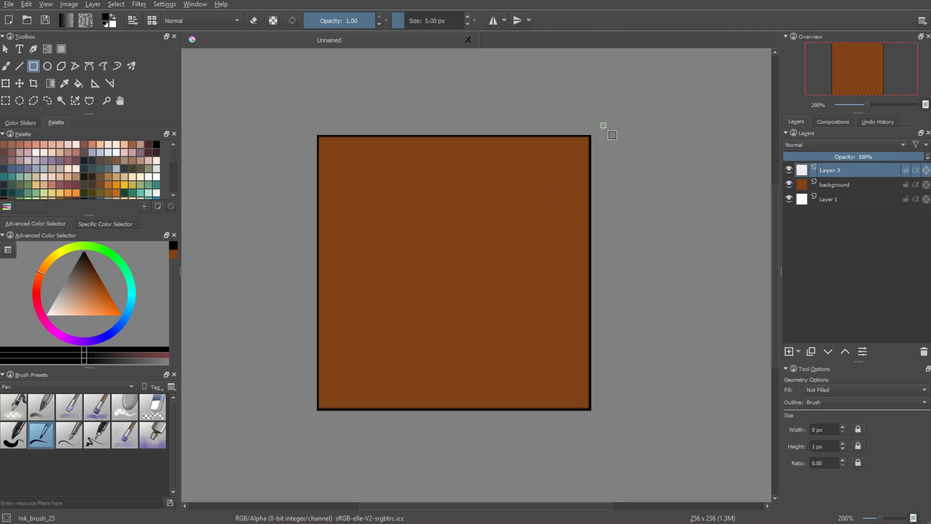
Rename the black outline layer as Box kun and delete the empty Layer 4 beneath it.
{"action": "double_click", "coordinate": [836, 170]}
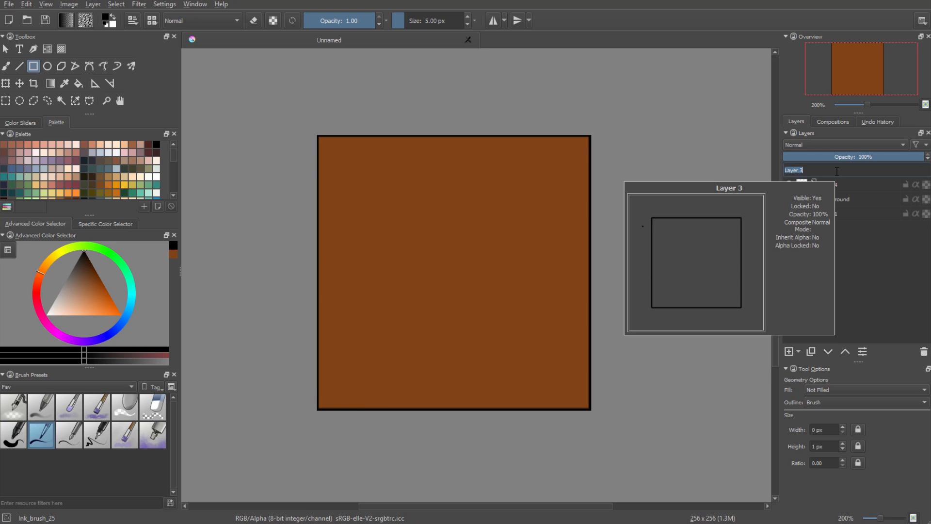
{"action": "type", "text": "Box kun"}
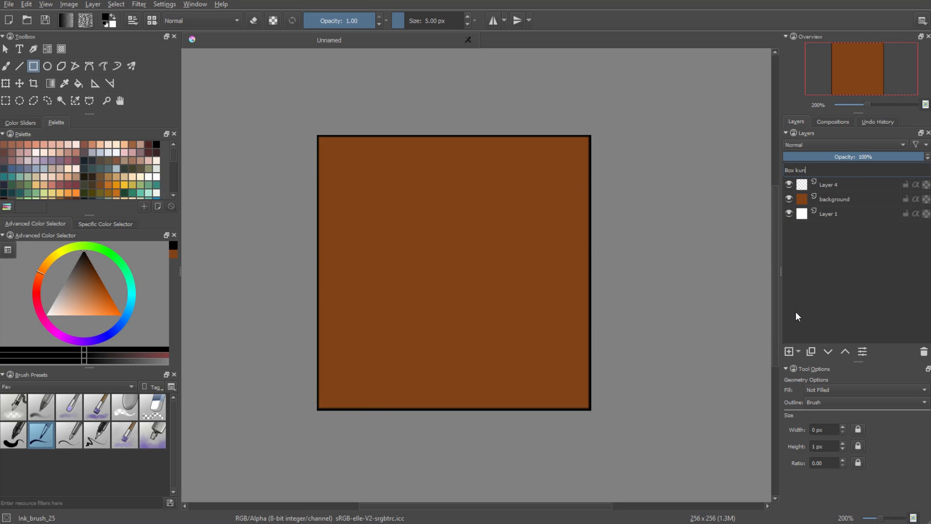
{"action": "key", "text": "Return"}
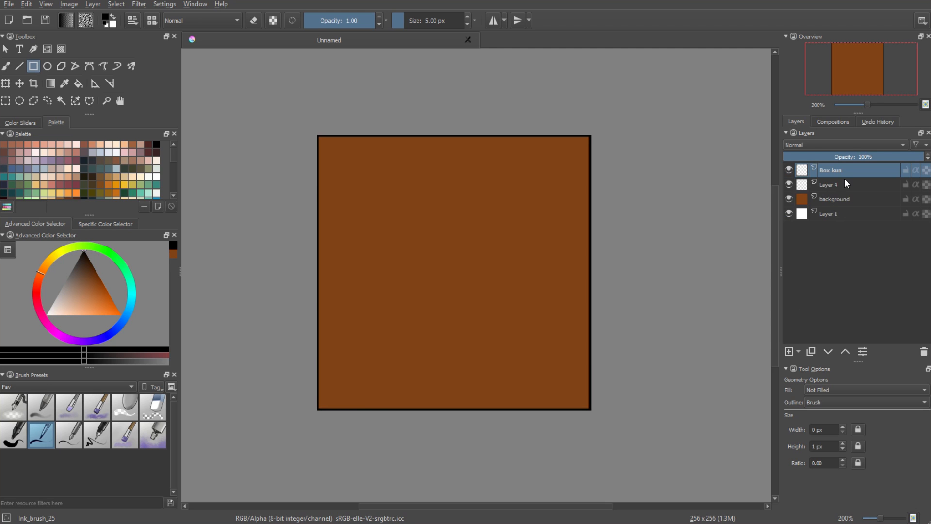
{"action": "left_click", "coordinate": [828, 185]}
{"action": "key", "text": "shift+Delete"}
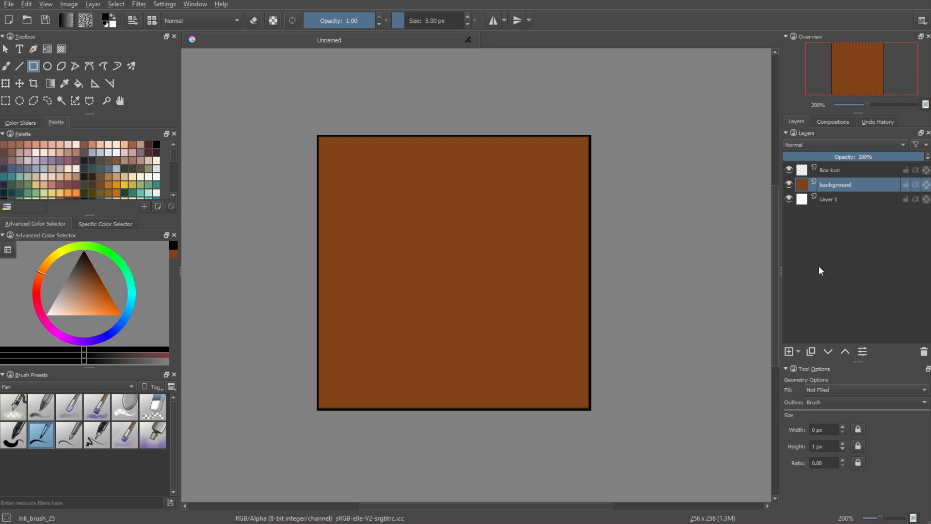
Add a paint layer directly above the background, name it lineary, and activate the freehand brush.
{"action": "left_click", "coordinate": [788, 352]}
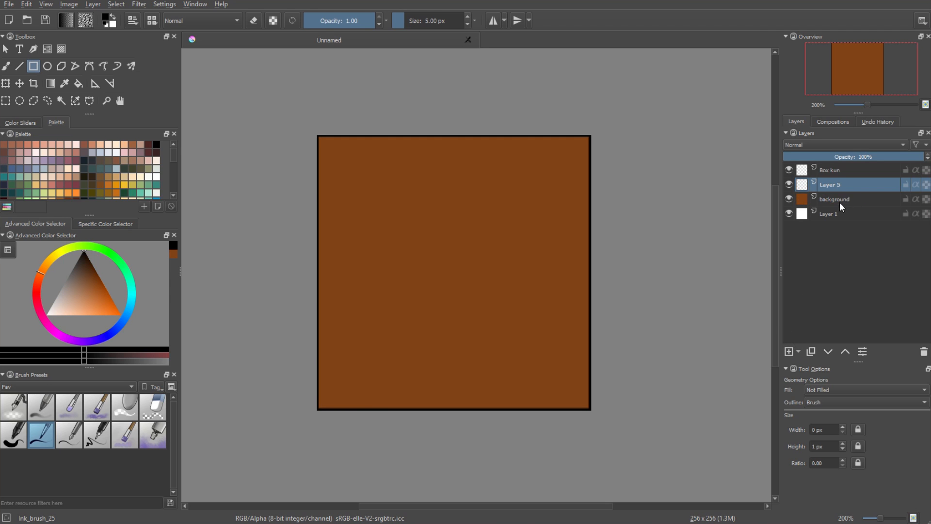
{"action": "type", "text": "b"}
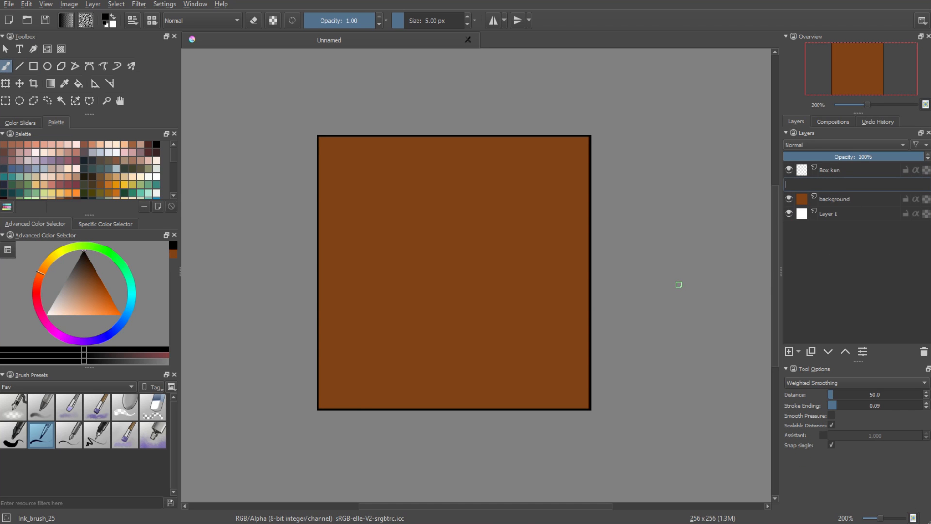
{"action": "type", "text": "lineary"}
{"action": "key", "text": "Return"}
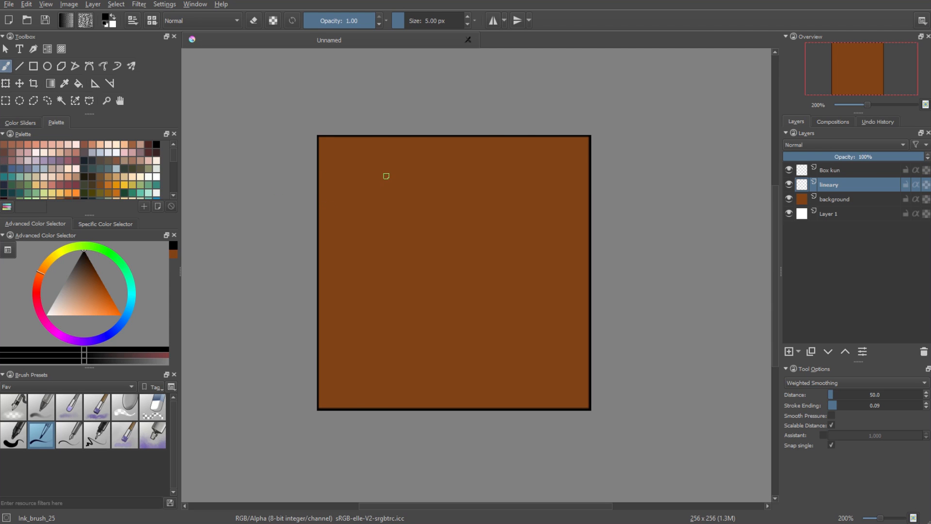
Load the Ink brush presets into the pop-up palette and pick an ink brush from them.
{"action": "right_click", "coordinate": [450, 163]}
{"action": "left_click", "coordinate": [513, 248]}
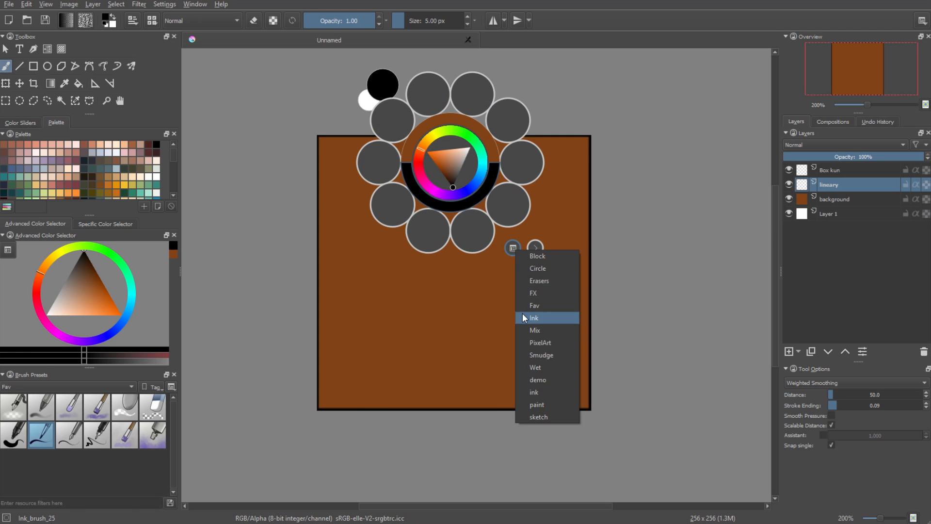
{"action": "left_click", "coordinate": [34, 439]}
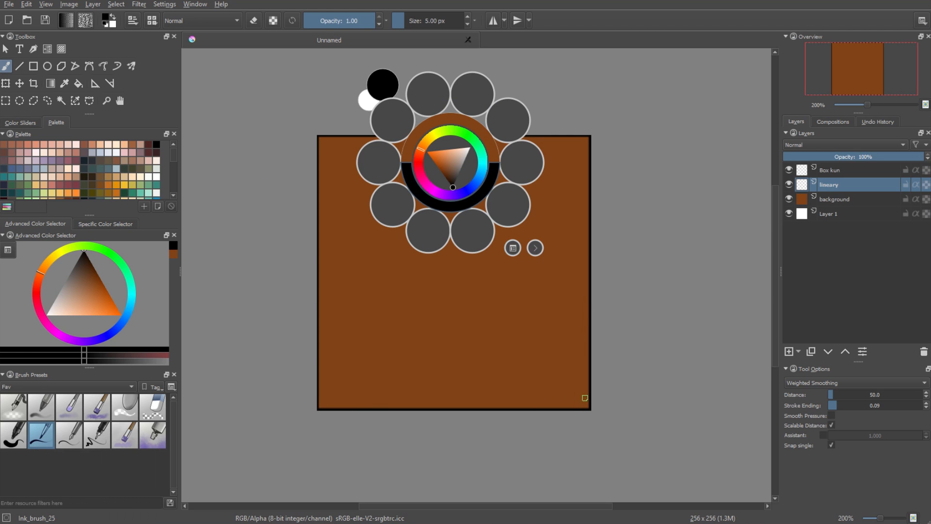
{"action": "left_click", "coordinate": [428, 318]}
{"action": "right_click", "coordinate": [440, 221]}
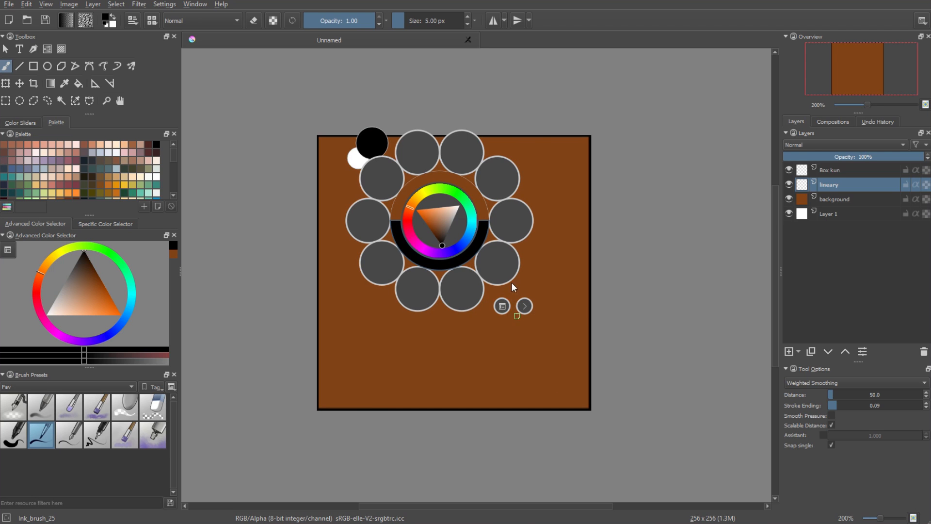
{"action": "left_click", "coordinate": [502, 306]}
{"action": "left_click", "coordinate": [553, 378]}
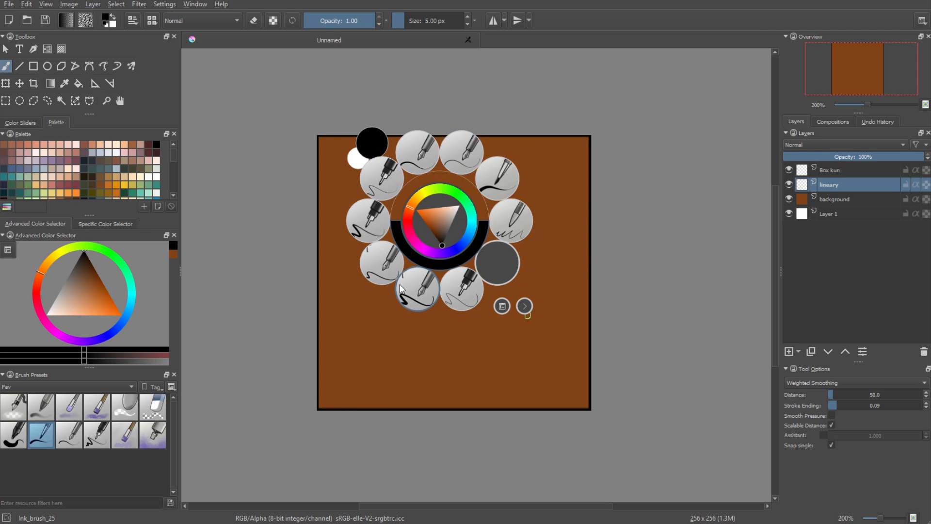
{"action": "left_click", "coordinate": [509, 181]}
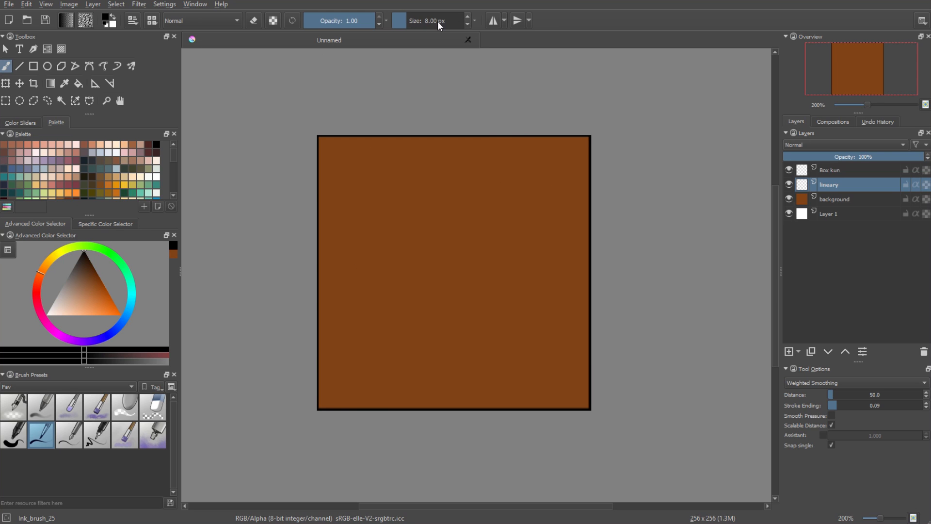
Set the ink brush size to 5 px and turn on wrap-around mode for the line drawing.
{"action": "scroll", "coordinate": [437, 22], "scroll_direction": "up", "scroll_amount": 1}
{"action": "mouse_move", "coordinate": [497, 119]}
{"action": "left_mouse_down"}
{"action": "mouse_move", "coordinate": [544, 231]}
{"action": "mouse_move", "coordinate": [593, 256]}
{"action": "left_mouse_up"}
{"action": "key", "text": "ctrl+z"}
{"action": "scroll", "coordinate": [426, 20], "scroll_direction": "down", "scroll_amount": 5}
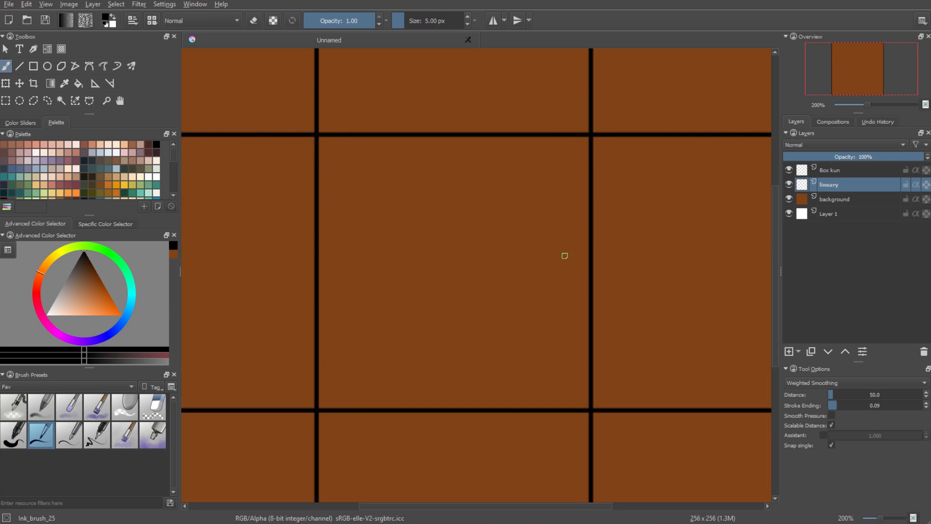
{"action": "key", "text": "w"}
Try out a stone outline crossing the tile borders, undo the test strokes, and hide the Box kun layer.
{"action": "mouse_move", "coordinate": [604, 119]}
{"action": "left_mouse_down"}
{"action": "mouse_move", "coordinate": [542, 114]}
{"action": "mouse_move", "coordinate": [527, 145]}
{"action": "mouse_move", "coordinate": [532, 164]}
{"action": "mouse_move", "coordinate": [370, 70]}
{"action": "mouse_move", "coordinate": [371, 191]}
{"action": "mouse_move", "coordinate": [437, 228]}
{"action": "mouse_move", "coordinate": [365, 290]}
{"action": "mouse_move", "coordinate": [273, 335]}
{"action": "mouse_move", "coordinate": [469, 293]}
{"action": "mouse_move", "coordinate": [447, 209]}
{"action": "mouse_move", "coordinate": [457, 162]}
{"action": "mouse_move", "coordinate": [561, 141]}
{"action": "left_mouse_up"}
{"action": "key", "text": "ctrl+z"}
{"action": "left_click", "coordinate": [790, 170]}
{"action": "key", "text": "ctrl+z"}
{"action": "mouse_move", "coordinate": [559, 140]}
{"action": "left_mouse_down"}
{"action": "mouse_move", "coordinate": [535, 170]}
{"action": "mouse_move", "coordinate": [550, 211]}
{"action": "mouse_move", "coordinate": [540, 263]}
{"action": "mouse_move", "coordinate": [590, 290]}
{"action": "mouse_move", "coordinate": [637, 116]}
{"action": "mouse_move", "coordinate": [579, 90]}
{"action": "mouse_move", "coordinate": [545, 145]}
{"action": "left_mouse_up"}
{"action": "key", "text": "ctrl+z"}
{"action": "mouse_move", "coordinate": [464, 183]}
{"action": "left_mouse_down"}
{"action": "mouse_move", "coordinate": [528, 228]}
{"action": "mouse_move", "coordinate": [471, 157]}
{"action": "left_mouse_up"}
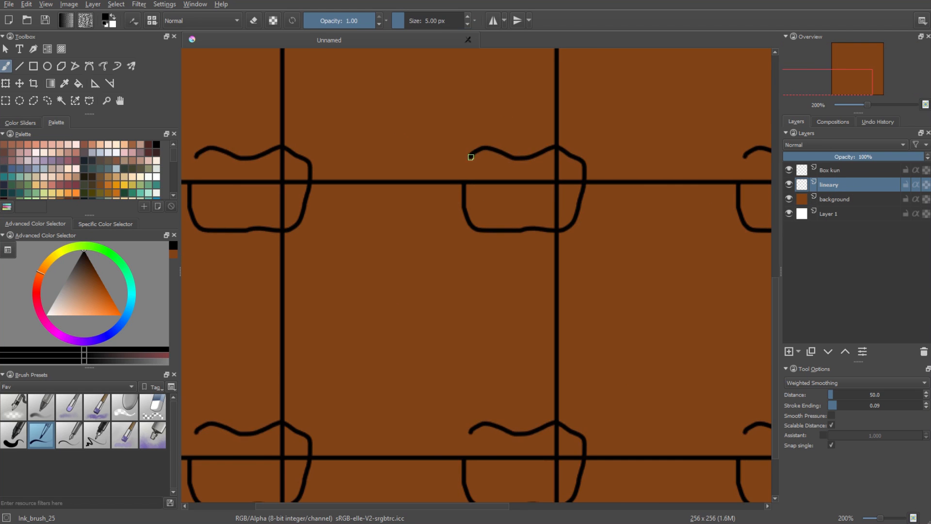
{"action": "key", "text": "ctrl+z"}
Draw a cluster of interlocking irregular stone outlines in black on the lineary layer, extending it with stones on its upper side.
{"action": "mouse_move", "coordinate": [532, 184]}
{"action": "left_mouse_down"}
{"action": "mouse_move", "coordinate": [561, 205]}
{"action": "mouse_move", "coordinate": [522, 187]}
{"action": "mouse_move", "coordinate": [506, 195]}
{"action": "mouse_move", "coordinate": [535, 162]}
{"action": "mouse_move", "coordinate": [528, 226]}
{"action": "mouse_move", "coordinate": [487, 195]}
{"action": "left_mouse_up"}
{"action": "mouse_move", "coordinate": [508, 235]}
{"action": "left_mouse_down"}
{"action": "mouse_move", "coordinate": [481, 268]}
{"action": "mouse_move", "coordinate": [521, 277]}
{"action": "mouse_move", "coordinate": [489, 240]}
{"action": "mouse_move", "coordinate": [515, 263]}
{"action": "mouse_move", "coordinate": [531, 226]}
{"action": "mouse_move", "coordinate": [546, 224]}
{"action": "mouse_move", "coordinate": [534, 249]}
{"action": "mouse_move", "coordinate": [496, 249]}
{"action": "left_mouse_up"}
{"action": "key", "text": "ctrl+z"}
{"action": "key", "text": "ctrl+z"}
{"action": "key", "text": "ctrl+z"}
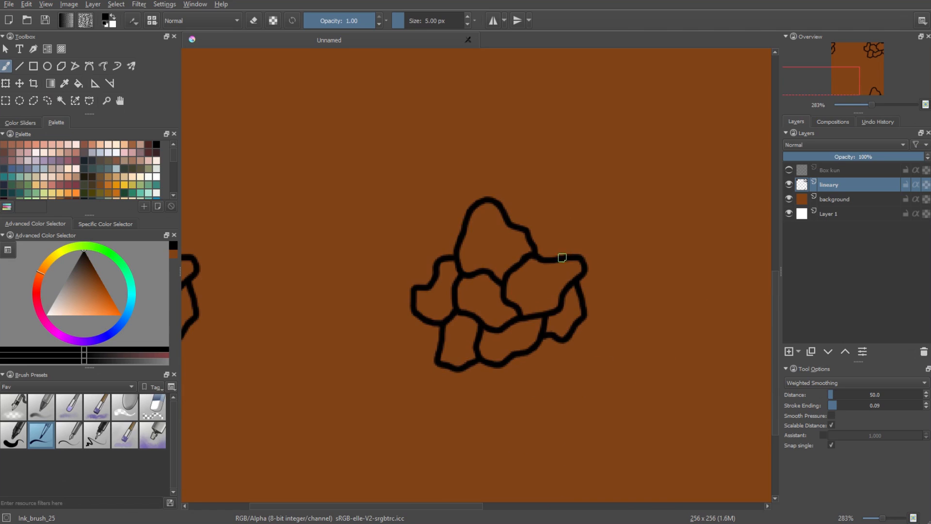
{"action": "mouse_move", "coordinate": [584, 254]}
{"action": "left_mouse_down"}
{"action": "mouse_move", "coordinate": [579, 209]}
{"action": "mouse_move", "coordinate": [533, 211]}
{"action": "mouse_move", "coordinate": [523, 226]}
{"action": "mouse_move", "coordinate": [494, 199]}
{"action": "mouse_move", "coordinate": [427, 198]}
{"action": "mouse_move", "coordinate": [462, 233]}
{"action": "left_mouse_up"}
{"action": "mouse_move", "coordinate": [479, 185]}
{"action": "left_mouse_down"}
{"action": "mouse_move", "coordinate": [524, 185]}
{"action": "mouse_move", "coordinate": [549, 211]}
{"action": "left_mouse_up"}
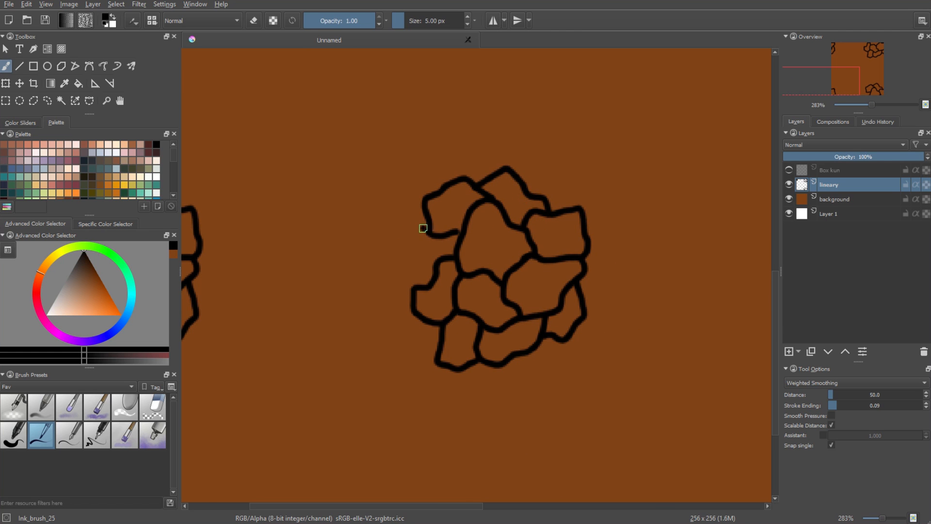
Add stone outlines to the left and right flanks of the cluster, redoing the unsatisfactory stroke.
{"action": "key", "text": "ctrl+z"}
{"action": "mouse_move", "coordinate": [423, 228]}
{"action": "left_mouse_down"}
{"action": "mouse_move", "coordinate": [377, 242]}
{"action": "mouse_move", "coordinate": [398, 235]}
{"action": "mouse_move", "coordinate": [413, 289]}
{"action": "left_mouse_up"}
{"action": "mouse_move", "coordinate": [588, 278]}
{"action": "left_mouse_down"}
{"action": "mouse_move", "coordinate": [559, 286]}
{"action": "mouse_move", "coordinate": [570, 326]}
{"action": "left_mouse_up"}
{"action": "scroll", "coordinate": [534, 318], "scroll_direction": "down", "scroll_amount": 1}
{"action": "scroll", "coordinate": [488, 264], "scroll_direction": "up", "scroll_amount": 1}
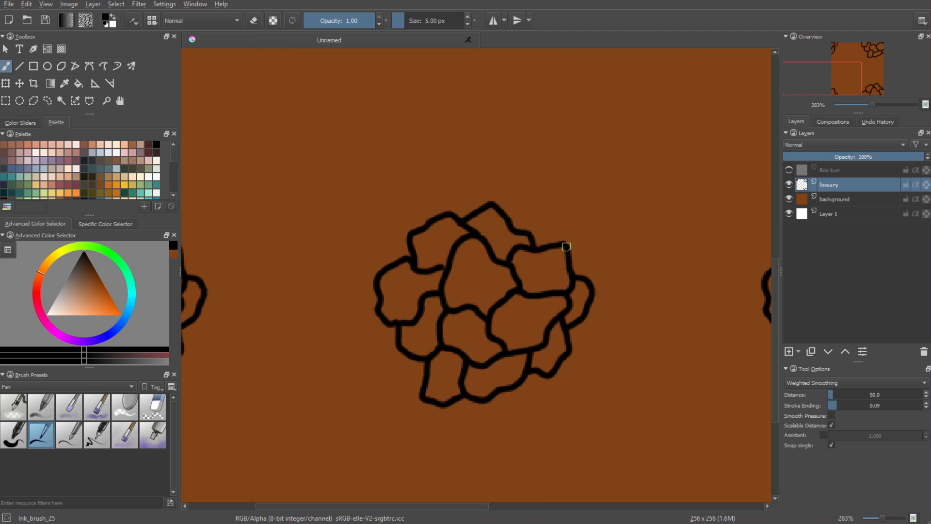
Draw more interlocking stone outlines along the upper-right edge of the cluster.
{"action": "mouse_move", "coordinate": [566, 247]}
{"action": "left_mouse_down"}
{"action": "mouse_move", "coordinate": [559, 223]}
{"action": "mouse_move", "coordinate": [517, 215]}
{"action": "left_mouse_up"}
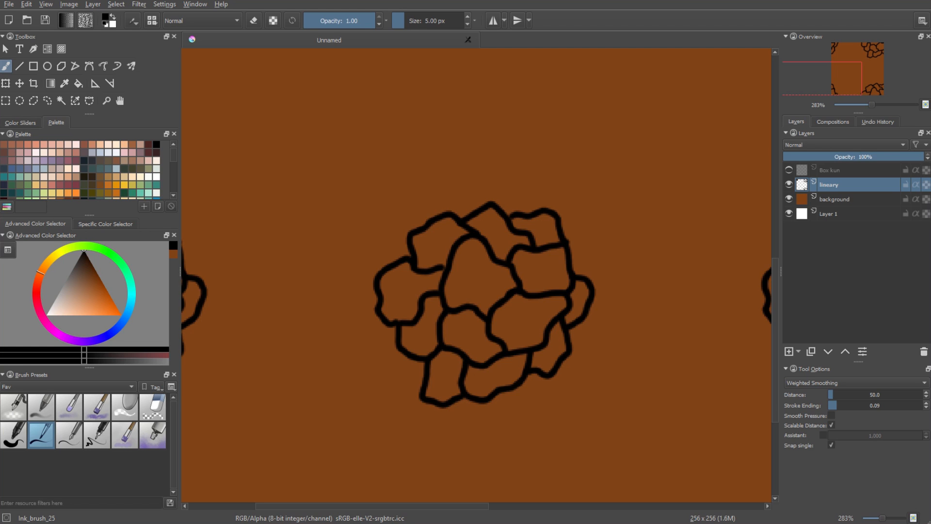
{"action": "mouse_move", "coordinate": [562, 220]}
{"action": "left_mouse_down"}
{"action": "mouse_move", "coordinate": [595, 249]}
{"action": "mouse_move", "coordinate": [580, 272]}
{"action": "left_mouse_up"}
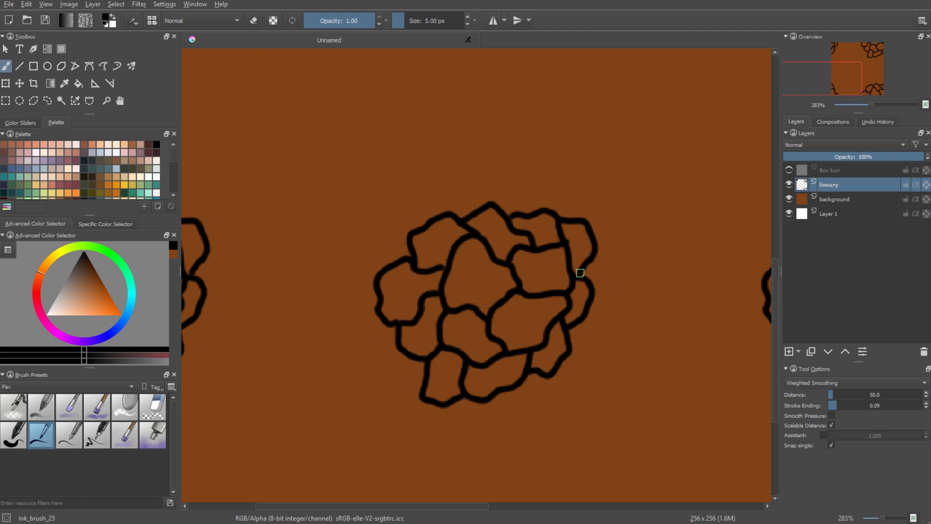
{"action": "key", "text": "ctrl+z"}
{"action": "mouse_move", "coordinate": [562, 224]}
{"action": "left_mouse_down"}
{"action": "mouse_move", "coordinate": [604, 252]}
{"action": "mouse_move", "coordinate": [600, 295]}
{"action": "left_mouse_up"}
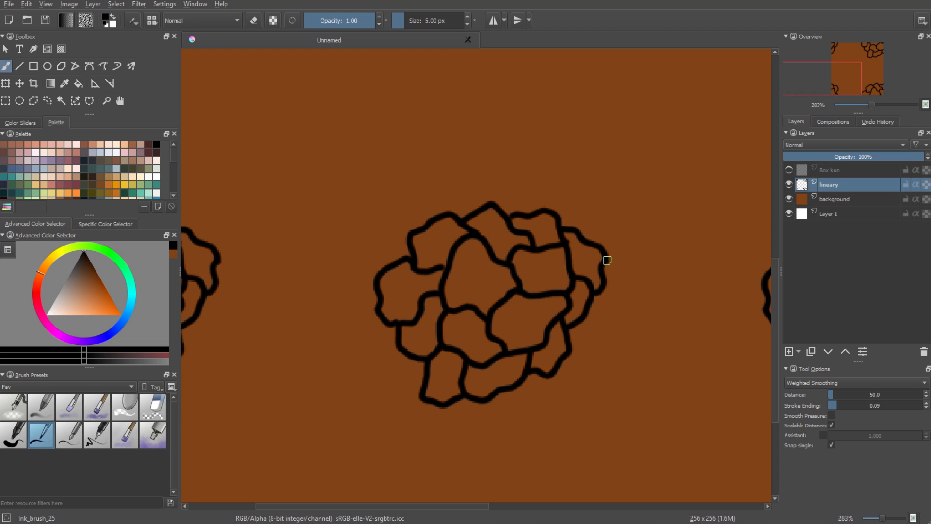
{"action": "mouse_move", "coordinate": [521, 215]}
{"action": "left_mouse_down"}
{"action": "mouse_move", "coordinate": [534, 194]}
{"action": "mouse_move", "coordinate": [565, 198]}
{"action": "mouse_move", "coordinate": [576, 229]}
{"action": "left_mouse_up"}
{"action": "left_click_drag", "start_coordinate": [489, 187], "coordinate": [534, 190]}
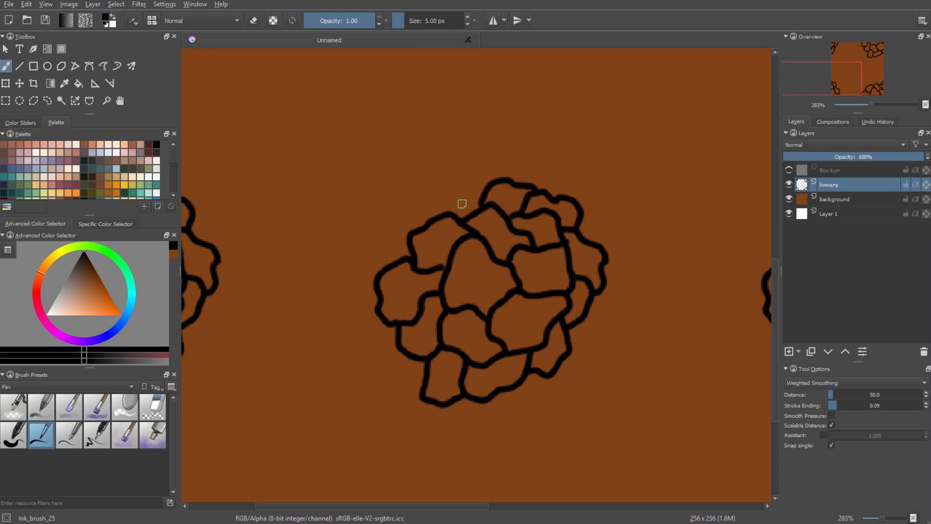
Outline stones along the cluster's upper-left edge, undoing and redrawing strokes until their shapes fit.
{"action": "mouse_move", "coordinate": [469, 182]}
{"action": "left_mouse_down"}
{"action": "mouse_move", "coordinate": [429, 190]}
{"action": "mouse_move", "coordinate": [426, 222]}
{"action": "mouse_move", "coordinate": [415, 212]}
{"action": "mouse_move", "coordinate": [379, 227]}
{"action": "mouse_move", "coordinate": [376, 263]}
{"action": "left_mouse_up"}
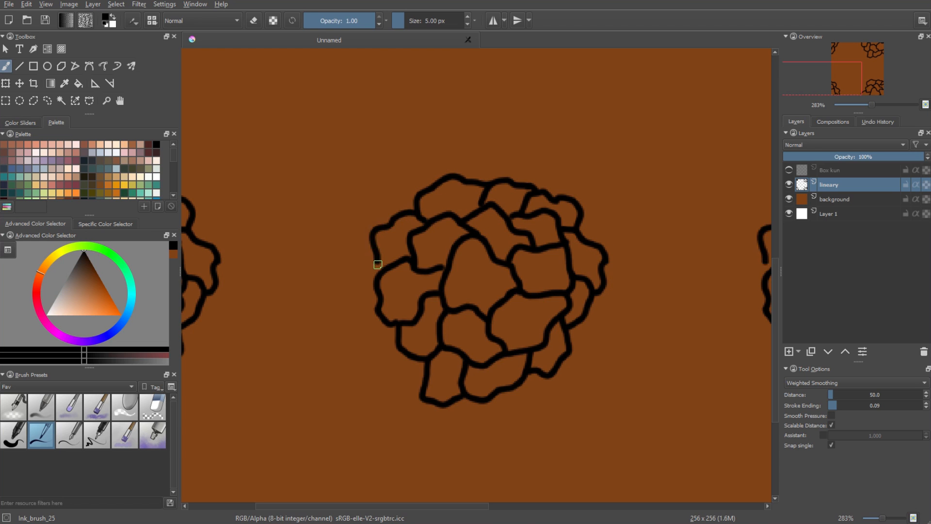
{"action": "key", "text": "ctrl+z"}
{"action": "mouse_move", "coordinate": [418, 216]}
{"action": "left_mouse_down"}
{"action": "mouse_move", "coordinate": [383, 249]}
{"action": "mouse_move", "coordinate": [386, 268]}
{"action": "left_mouse_up"}
{"action": "mouse_move", "coordinate": [381, 226]}
{"action": "left_mouse_down"}
{"action": "mouse_move", "coordinate": [353, 255]}
{"action": "mouse_move", "coordinate": [406, 177]}
{"action": "mouse_move", "coordinate": [439, 183]}
{"action": "mouse_move", "coordinate": [413, 175]}
{"action": "mouse_move", "coordinate": [459, 159]}
{"action": "mouse_move", "coordinate": [481, 176]}
{"action": "left_mouse_up"}
{"action": "key", "text": "ctrl+z"}
{"action": "key", "text": "ctrl+z"}
Draw another row of stone outlines across the top of the cluster, reaching out to its upper right.
{"action": "mouse_move", "coordinate": [411, 176]}
{"action": "left_mouse_down"}
{"action": "mouse_move", "coordinate": [473, 154]}
{"action": "mouse_move", "coordinate": [480, 182]}
{"action": "mouse_move", "coordinate": [511, 157]}
{"action": "mouse_move", "coordinate": [527, 181]}
{"action": "left_mouse_up"}
{"action": "key", "text": "ctrl+z"}
{"action": "mouse_move", "coordinate": [482, 160]}
{"action": "left_mouse_down"}
{"action": "mouse_move", "coordinate": [517, 163]}
{"action": "mouse_move", "coordinate": [549, 189]}
{"action": "mouse_move", "coordinate": [588, 189]}
{"action": "mouse_move", "coordinate": [591, 224]}
{"action": "left_mouse_up"}
{"action": "key", "text": "ctrl+z"}
{"action": "mouse_move", "coordinate": [549, 172]}
{"action": "left_mouse_down"}
{"action": "mouse_move", "coordinate": [596, 176]}
{"action": "mouse_move", "coordinate": [589, 197]}
{"action": "mouse_move", "coordinate": [613, 214]}
{"action": "mouse_move", "coordinate": [610, 253]}
{"action": "left_mouse_up"}
{"action": "mouse_move", "coordinate": [609, 224]}
{"action": "left_mouse_down"}
{"action": "mouse_move", "coordinate": [643, 197]}
{"action": "mouse_move", "coordinate": [626, 172]}
{"action": "mouse_move", "coordinate": [599, 176]}
{"action": "left_mouse_up"}
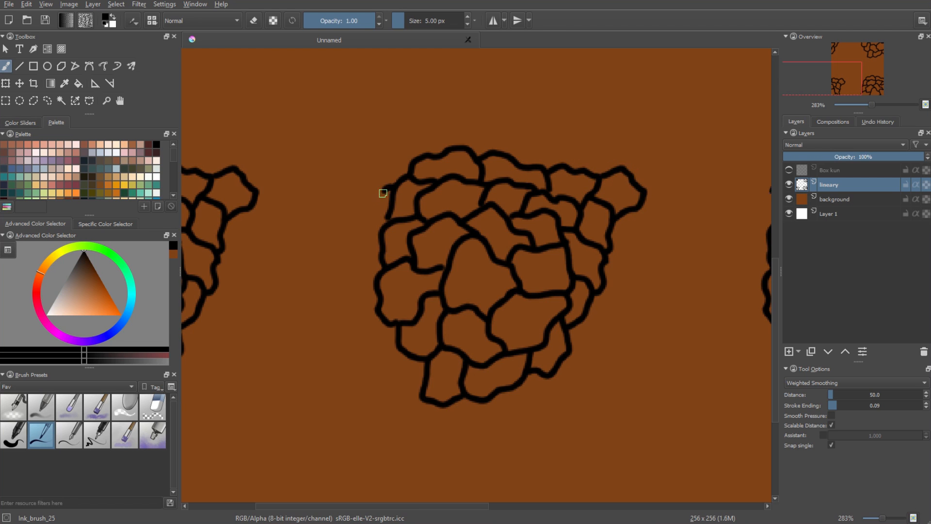
Build a column of stone outlines down the cluster's left side to its lower-left corner.
{"action": "mouse_move", "coordinate": [383, 193]}
{"action": "left_mouse_down"}
{"action": "mouse_move", "coordinate": [355, 224]}
{"action": "mouse_move", "coordinate": [379, 242]}
{"action": "left_mouse_up"}
{"action": "left_click_drag", "start_coordinate": [377, 285], "coordinate": [346, 238]}
{"action": "mouse_move", "coordinate": [387, 328]}
{"action": "left_mouse_down"}
{"action": "mouse_move", "coordinate": [387, 368]}
{"action": "mouse_move", "coordinate": [412, 367]}
{"action": "mouse_move", "coordinate": [382, 368]}
{"action": "mouse_move", "coordinate": [391, 407]}
{"action": "mouse_move", "coordinate": [421, 396]}
{"action": "left_mouse_up"}
{"action": "key", "text": "ctrl+z"}
{"action": "mouse_move", "coordinate": [365, 332]}
{"action": "left_mouse_down"}
{"action": "mouse_move", "coordinate": [344, 310]}
{"action": "mouse_move", "coordinate": [345, 275]}
{"action": "mouse_move", "coordinate": [332, 285]}
{"action": "mouse_move", "coordinate": [325, 245]}
{"action": "mouse_move", "coordinate": [359, 221]}
{"action": "left_mouse_up"}
{"action": "key", "text": "ctrl+z"}
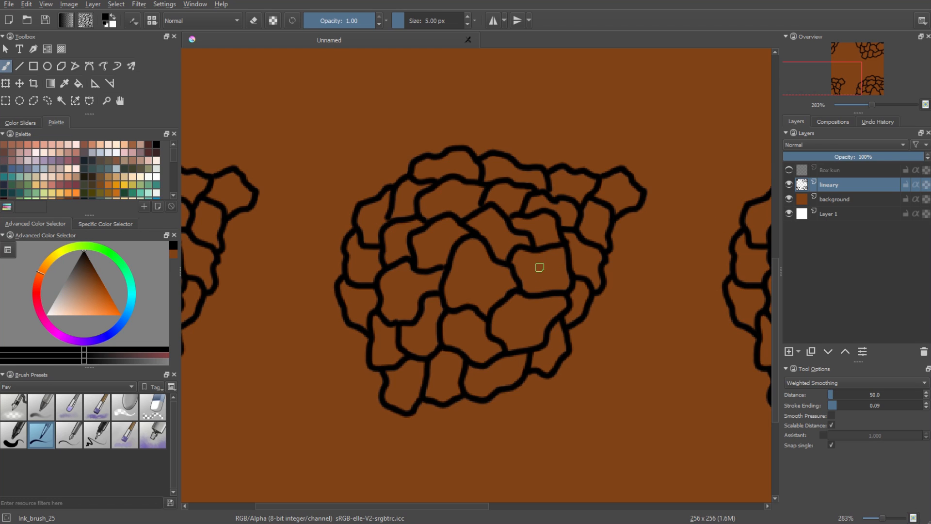
Add a stone at the cluster's upper left and scatter separate stone outlines above and to the right of it.
{"action": "mouse_move", "coordinate": [413, 159]}
{"action": "left_mouse_down"}
{"action": "mouse_move", "coordinate": [355, 170]}
{"action": "mouse_move", "coordinate": [356, 208]}
{"action": "mouse_move", "coordinate": [281, 219]}
{"action": "mouse_move", "coordinate": [316, 237]}
{"action": "mouse_move", "coordinate": [317, 203]}
{"action": "left_mouse_up"}
{"action": "left_click", "coordinate": [334, 129]}
{"action": "mouse_move", "coordinate": [334, 129]}
{"action": "left_mouse_down"}
{"action": "mouse_move", "coordinate": [316, 151]}
{"action": "mouse_move", "coordinate": [332, 121]}
{"action": "mouse_move", "coordinate": [351, 128]}
{"action": "mouse_move", "coordinate": [304, 162]}
{"action": "mouse_move", "coordinate": [329, 121]}
{"action": "left_mouse_up"}
{"action": "key", "text": "ctrl+z"}
{"action": "mouse_move", "coordinate": [449, 105]}
{"action": "left_mouse_down"}
{"action": "mouse_move", "coordinate": [444, 139]}
{"action": "mouse_move", "coordinate": [453, 106]}
{"action": "mouse_move", "coordinate": [405, 94]}
{"action": "mouse_move", "coordinate": [444, 112]}
{"action": "mouse_move", "coordinate": [449, 75]}
{"action": "left_mouse_up"}
{"action": "key", "text": "ctrl+z"}
{"action": "mouse_move", "coordinate": [522, 104]}
{"action": "left_mouse_down"}
{"action": "mouse_move", "coordinate": [557, 129]}
{"action": "mouse_move", "coordinate": [555, 99]}
{"action": "mouse_move", "coordinate": [519, 98]}
{"action": "left_mouse_up"}
{"action": "mouse_move", "coordinate": [618, 140]}
{"action": "left_mouse_down"}
{"action": "mouse_move", "coordinate": [656, 138]}
{"action": "mouse_move", "coordinate": [634, 163]}
{"action": "mouse_move", "coordinate": [610, 164]}
{"action": "mouse_move", "coordinate": [642, 160]}
{"action": "mouse_move", "coordinate": [655, 119]}
{"action": "mouse_move", "coordinate": [611, 132]}
{"action": "left_mouse_up"}
{"action": "key", "text": "ctrl+z"}
{"action": "left_click_drag", "start_coordinate": [587, 166], "coordinate": [610, 134]}
{"action": "left_click_drag", "start_coordinate": [667, 223], "coordinate": [653, 228]}
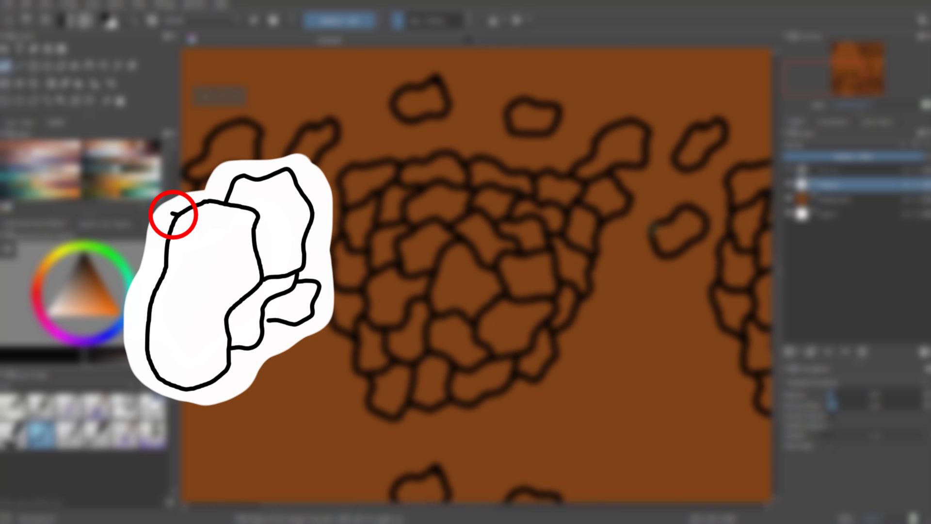
Join the loose stone on the right to the cluster, and outline further stones at its lower right and along its lower edge.
{"action": "mouse_move", "coordinate": [630, 198]}
{"action": "left_mouse_down"}
{"action": "mouse_move", "coordinate": [649, 189]}
{"action": "mouse_move", "coordinate": [650, 160]}
{"action": "mouse_move", "coordinate": [655, 249]}
{"action": "mouse_move", "coordinate": [598, 245]}
{"action": "left_mouse_up"}
{"action": "mouse_move", "coordinate": [672, 334]}
{"action": "left_mouse_down"}
{"action": "mouse_move", "coordinate": [660, 318]}
{"action": "mouse_move", "coordinate": [638, 354]}
{"action": "mouse_move", "coordinate": [672, 335]}
{"action": "left_mouse_up"}
{"action": "mouse_move", "coordinate": [690, 265]}
{"action": "left_mouse_down"}
{"action": "mouse_move", "coordinate": [671, 285]}
{"action": "mouse_move", "coordinate": [692, 265]}
{"action": "left_mouse_up"}
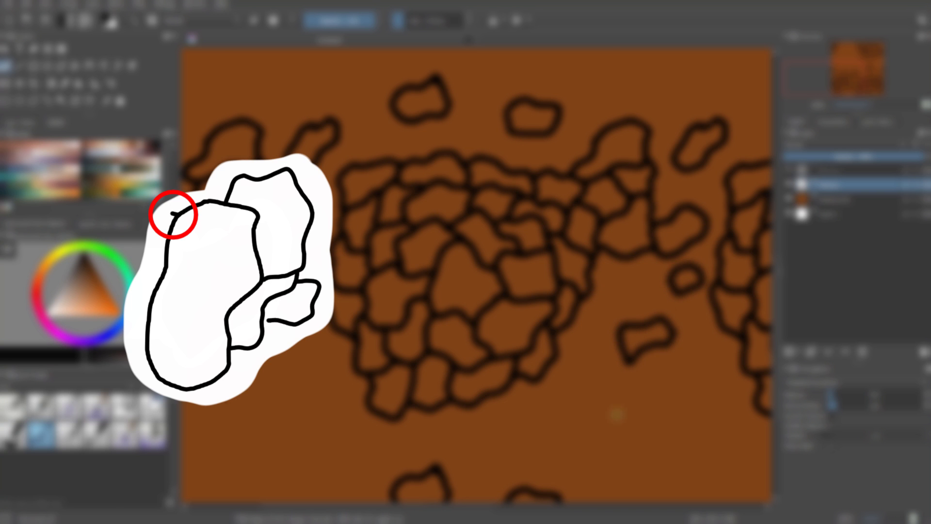
{"action": "mouse_move", "coordinate": [616, 415]}
{"action": "left_mouse_down"}
{"action": "mouse_move", "coordinate": [572, 417]}
{"action": "mouse_move", "coordinate": [613, 415]}
{"action": "left_mouse_up"}
{"action": "mouse_move", "coordinate": [532, 417]}
{"action": "left_mouse_down"}
{"action": "mouse_move", "coordinate": [514, 413]}
{"action": "mouse_move", "coordinate": [532, 407]}
{"action": "mouse_move", "coordinate": [470, 426]}
{"action": "mouse_move", "coordinate": [581, 410]}
{"action": "mouse_move", "coordinate": [548, 391]}
{"action": "left_mouse_up"}
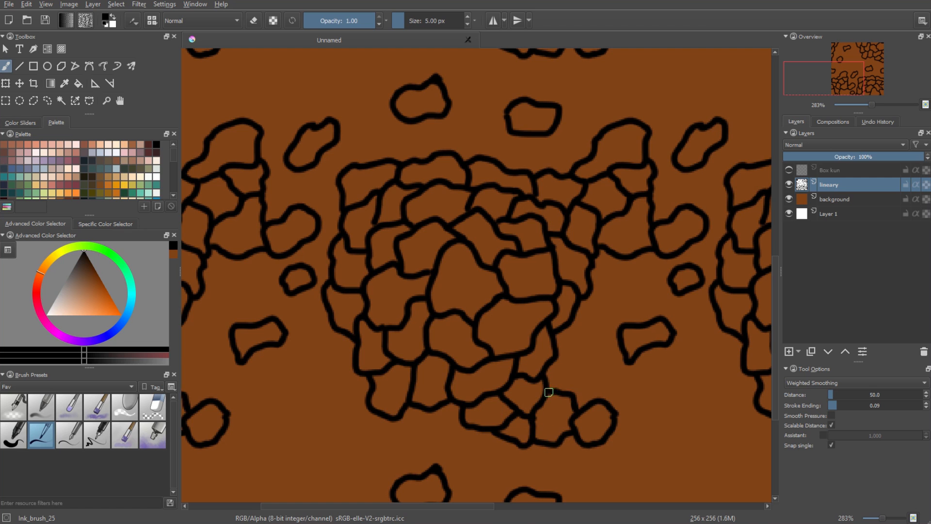
Fill the gap at the cluster's lower right with stone outlines that connect to the loose stones there.
{"action": "mouse_move", "coordinate": [553, 349]}
{"action": "left_mouse_down"}
{"action": "mouse_move", "coordinate": [581, 367]}
{"action": "mouse_move", "coordinate": [574, 399]}
{"action": "left_mouse_up"}
{"action": "left_click_drag", "start_coordinate": [582, 361], "coordinate": [621, 350]}
{"action": "mouse_move", "coordinate": [573, 308]}
{"action": "left_mouse_down"}
{"action": "mouse_move", "coordinate": [604, 354]}
{"action": "mouse_move", "coordinate": [596, 307]}
{"action": "mouse_move", "coordinate": [643, 321]}
{"action": "left_mouse_up"}
{"action": "mouse_move", "coordinate": [631, 305]}
{"action": "left_mouse_down"}
{"action": "mouse_move", "coordinate": [602, 281]}
{"action": "mouse_move", "coordinate": [624, 279]}
{"action": "mouse_move", "coordinate": [657, 253]}
{"action": "left_mouse_up"}
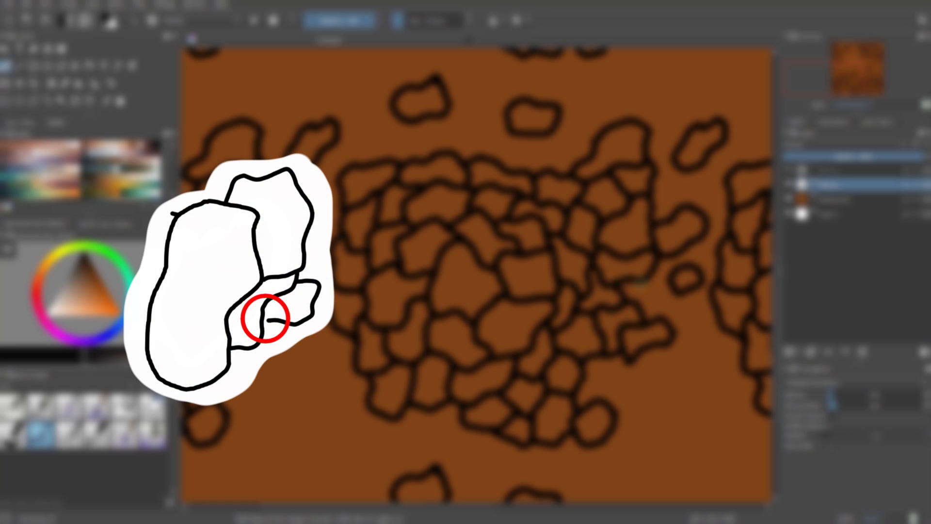
{"action": "key", "text": "ctrl+z"}
{"action": "mouse_move", "coordinate": [619, 289]}
{"action": "left_mouse_down"}
{"action": "mouse_move", "coordinate": [660, 254]}
{"action": "mouse_move", "coordinate": [675, 294]}
{"action": "mouse_move", "coordinate": [721, 321]}
{"action": "mouse_move", "coordinate": [673, 330]}
{"action": "left_mouse_up"}
{"action": "key", "text": "ctrl+z"}
{"action": "key", "text": "ctrl+z"}
{"action": "key", "text": "ctrl+z"}
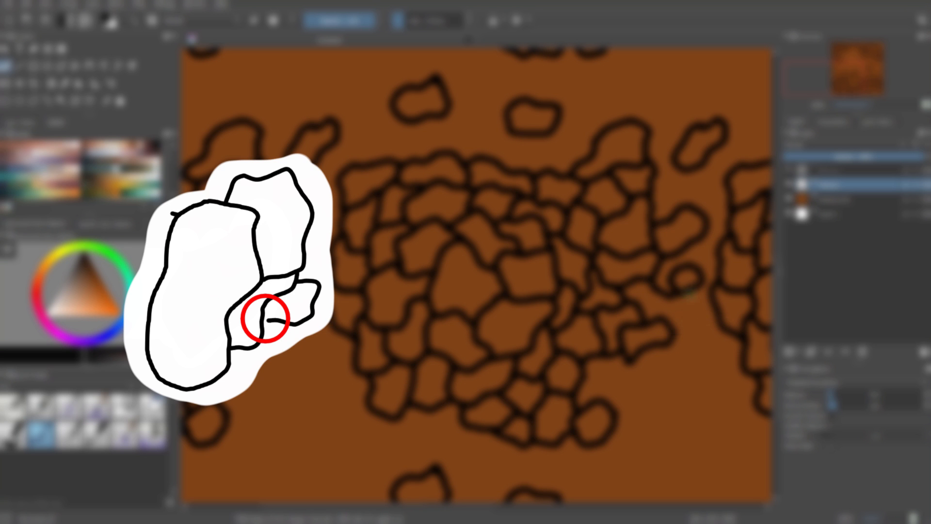
Bridge the horizontal gap to the repeated cluster with stone outlines around the small loose stones.
{"action": "mouse_move", "coordinate": [688, 292]}
{"action": "left_mouse_down"}
{"action": "mouse_move", "coordinate": [696, 319]}
{"action": "mouse_move", "coordinate": [687, 345]}
{"action": "mouse_move", "coordinate": [695, 324]}
{"action": "mouse_move", "coordinate": [675, 332]}
{"action": "left_mouse_up"}
{"action": "mouse_move", "coordinate": [687, 335]}
{"action": "left_mouse_down"}
{"action": "mouse_move", "coordinate": [715, 357]}
{"action": "mouse_move", "coordinate": [736, 336]}
{"action": "mouse_move", "coordinate": [745, 377]}
{"action": "left_mouse_up"}
{"action": "mouse_move", "coordinate": [630, 360]}
{"action": "left_mouse_down"}
{"action": "mouse_move", "coordinate": [610, 389]}
{"action": "mouse_move", "coordinate": [620, 405]}
{"action": "mouse_move", "coordinate": [626, 390]}
{"action": "mouse_move", "coordinate": [609, 405]}
{"action": "mouse_move", "coordinate": [640, 357]}
{"action": "mouse_move", "coordinate": [636, 378]}
{"action": "mouse_move", "coordinate": [678, 348]}
{"action": "mouse_move", "coordinate": [670, 390]}
{"action": "mouse_move", "coordinate": [691, 352]}
{"action": "mouse_move", "coordinate": [677, 372]}
{"action": "mouse_move", "coordinate": [650, 382]}
{"action": "mouse_move", "coordinate": [691, 378]}
{"action": "mouse_move", "coordinate": [671, 382]}
{"action": "mouse_move", "coordinate": [706, 401]}
{"action": "mouse_move", "coordinate": [723, 377]}
{"action": "left_mouse_up"}
{"action": "key", "text": "ctrl+z"}
{"action": "key", "text": "ctrl+z"}
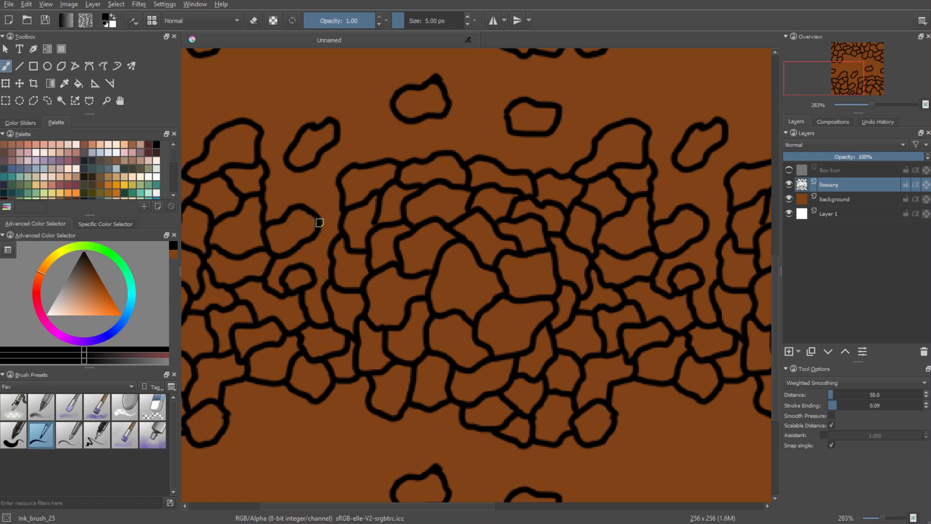
{"action": "left_click_drag", "start_coordinate": [320, 222], "coordinate": [343, 215]}
{"action": "left_click_drag", "start_coordinate": [337, 253], "coordinate": [300, 248]}
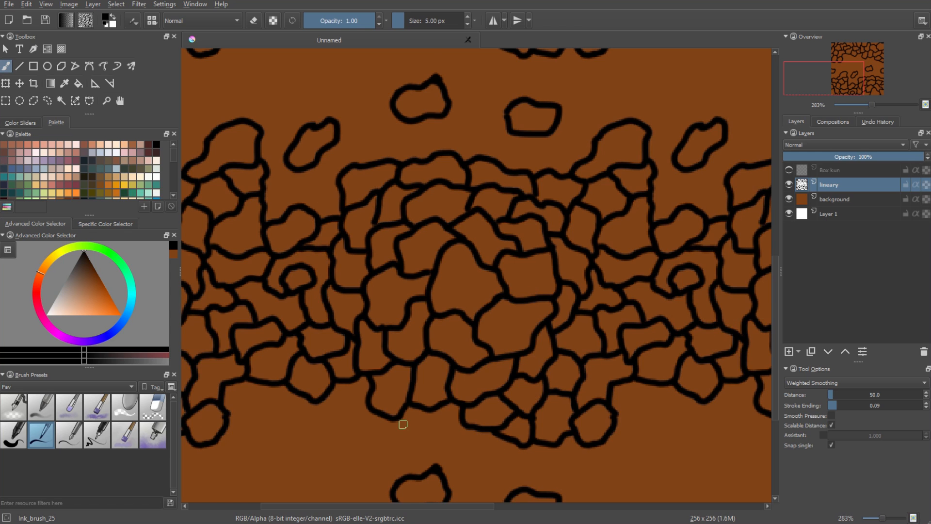
Draw a column of stone outlines beneath the cluster, joining it through the loose stones to the repetition below.
{"action": "mouse_move", "coordinate": [399, 423]}
{"action": "left_mouse_down"}
{"action": "mouse_move", "coordinate": [430, 442]}
{"action": "mouse_move", "coordinate": [436, 410]}
{"action": "mouse_move", "coordinate": [435, 462]}
{"action": "left_mouse_up"}
{"action": "left_click_drag", "start_coordinate": [526, 449], "coordinate": [519, 483]}
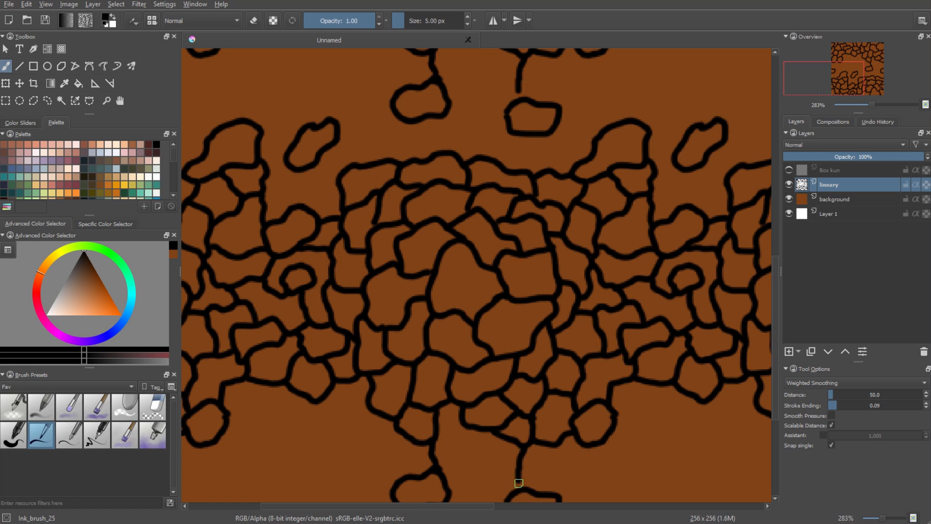
{"action": "left_click_drag", "start_coordinate": [511, 449], "coordinate": [436, 436]}
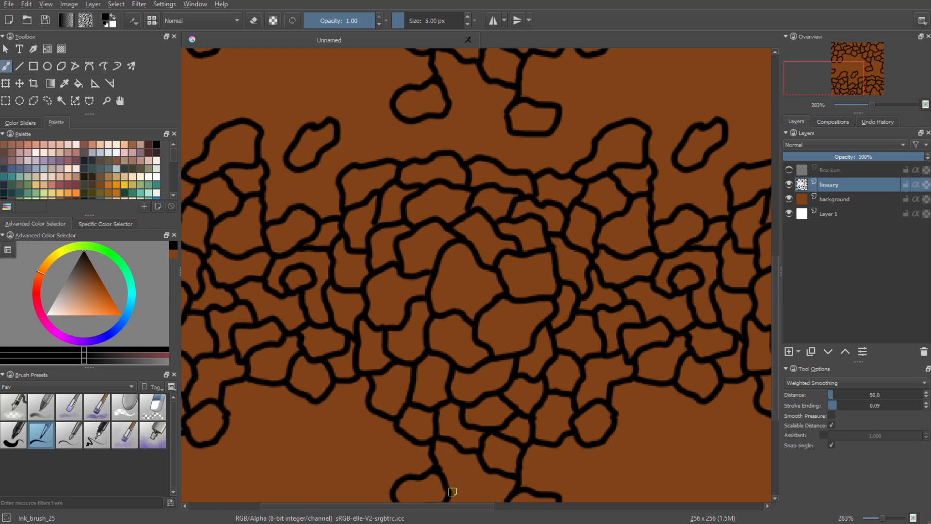
{"action": "left_click_drag", "start_coordinate": [449, 491], "coordinate": [504, 475]}
{"action": "mouse_move", "coordinate": [681, 350]}
{"action": "left_mouse_down"}
{"action": "mouse_move", "coordinate": [553, 229]}
{"action": "mouse_move", "coordinate": [635, 173]}
{"action": "left_mouse_up"}
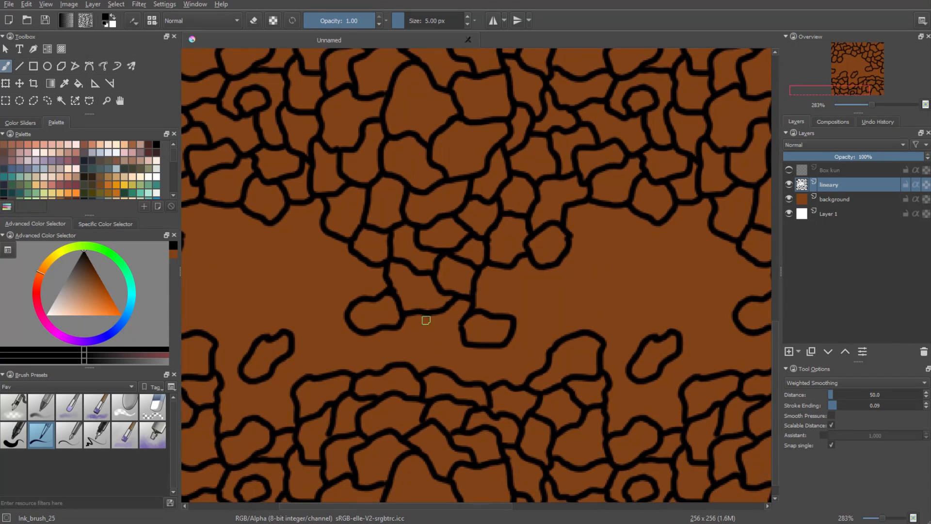
{"action": "mouse_move", "coordinate": [425, 316]}
{"action": "left_mouse_down"}
{"action": "mouse_move", "coordinate": [444, 347]}
{"action": "mouse_move", "coordinate": [505, 342]}
{"action": "mouse_move", "coordinate": [511, 382]}
{"action": "left_mouse_up"}
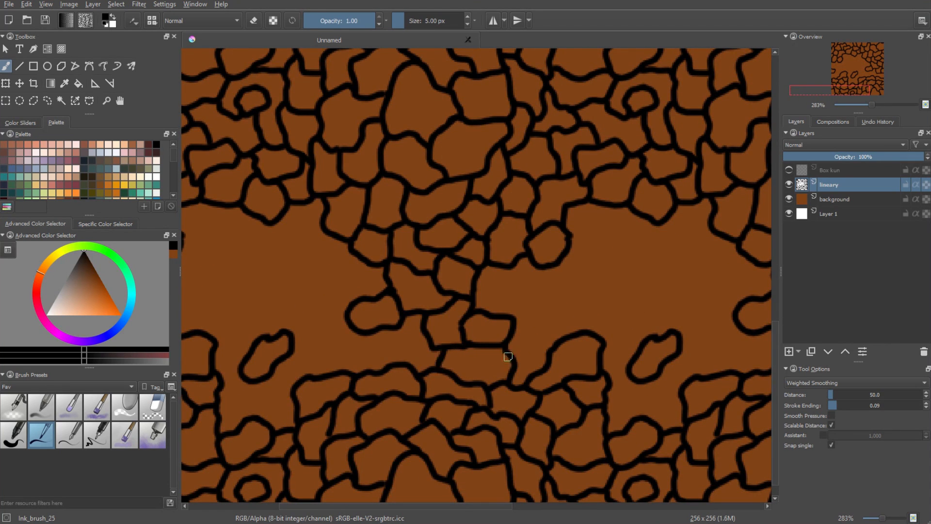
Link the stones along the lower edge of the gap with outlines running from the central column to the loose stones.
{"action": "left_click_drag", "start_coordinate": [391, 330], "coordinate": [284, 345]}
{"action": "mouse_move", "coordinate": [271, 381]}
{"action": "left_mouse_down"}
{"action": "mouse_move", "coordinate": [295, 405]}
{"action": "mouse_move", "coordinate": [248, 417]}
{"action": "left_mouse_up"}
{"action": "left_click_drag", "start_coordinate": [253, 345], "coordinate": [220, 345]}
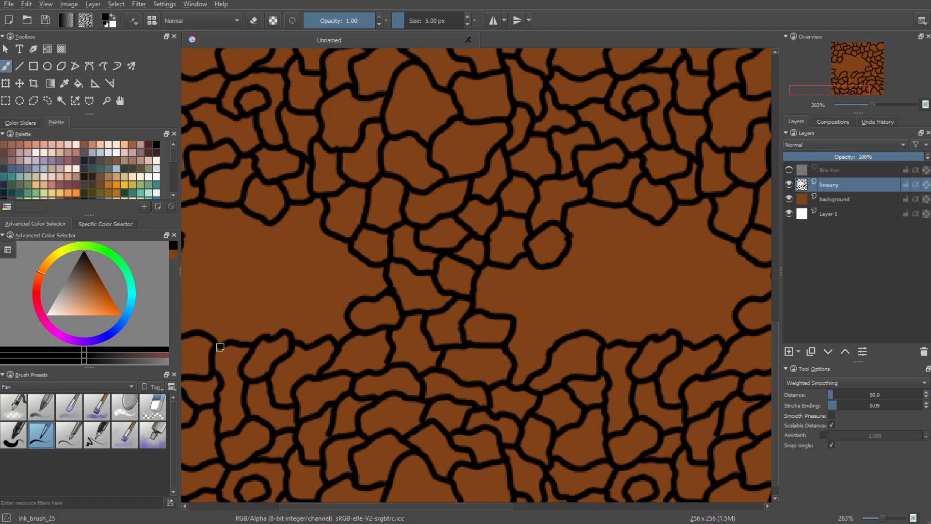
Close the open stones at the lower left of the remaining gap and outline another stone above the loose one on its right.
{"action": "scroll", "coordinate": [611, 354], "scroll_direction": "down", "scroll_amount": 2}
{"action": "left_click_drag", "start_coordinate": [604, 350], "coordinate": [445, 355]}
{"action": "scroll", "coordinate": [485, 235], "scroll_direction": "up", "scroll_amount": 3}
{"action": "left_click_drag", "start_coordinate": [482, 228], "coordinate": [426, 268]}
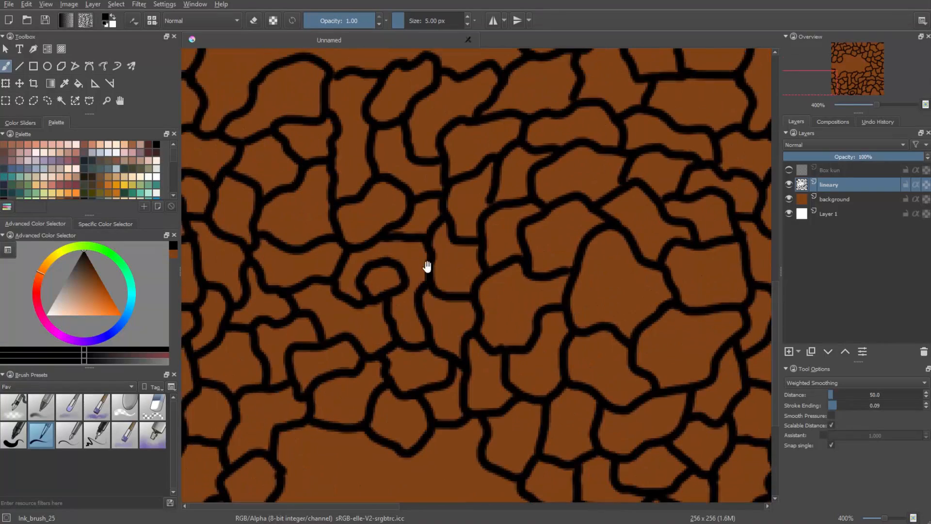
{"action": "scroll", "coordinate": [493, 250], "scroll_direction": "down", "scroll_amount": 4}
{"action": "scroll", "coordinate": [500, 233], "scroll_direction": "up", "scroll_amount": 4}
{"action": "left_click_drag", "start_coordinate": [320, 306], "coordinate": [286, 376]}
{"action": "left_click_drag", "start_coordinate": [305, 356], "coordinate": [345, 397]}
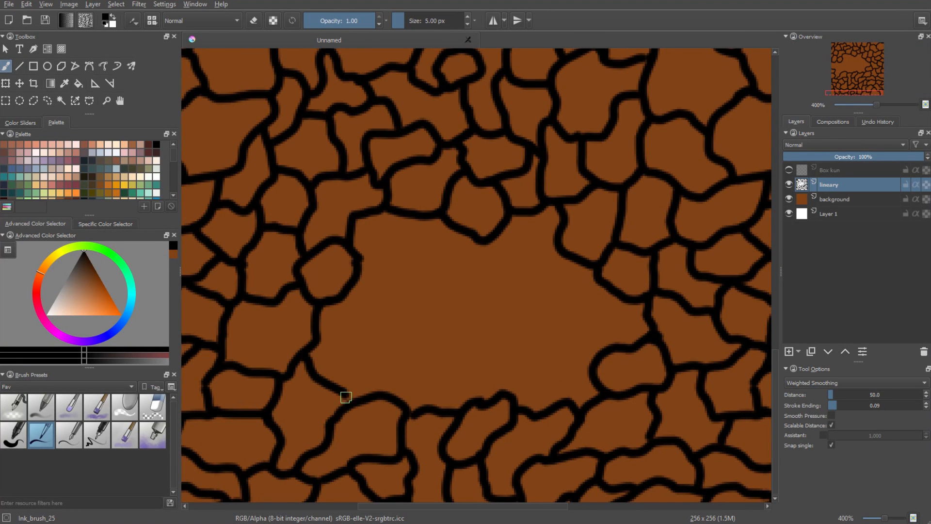
{"action": "left_click_drag", "start_coordinate": [596, 278], "coordinate": [599, 372]}
{"action": "key", "text": "ctrl+z"}
{"action": "mouse_move", "coordinate": [610, 292]}
{"action": "left_mouse_down"}
{"action": "mouse_move", "coordinate": [594, 304]}
{"action": "mouse_move", "coordinate": [591, 369]}
{"action": "left_mouse_up"}
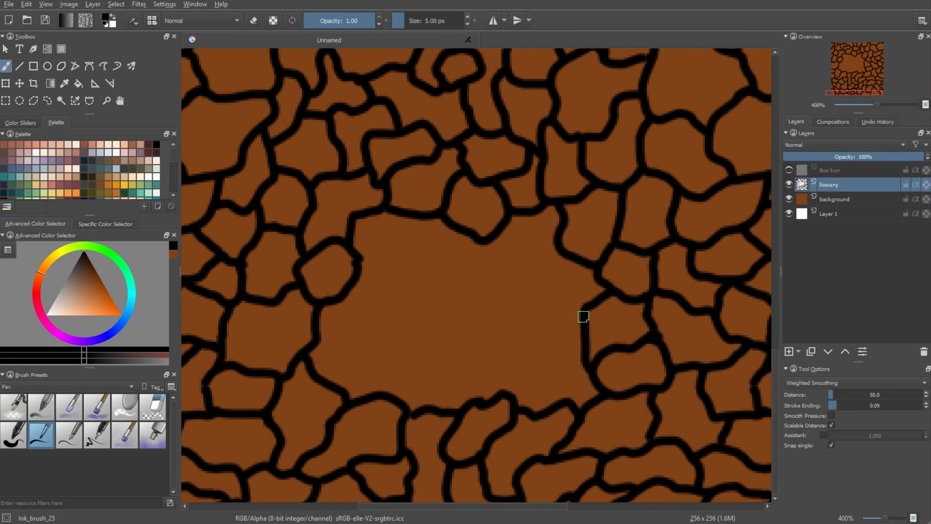
Fill the remaining central gap with interlocking stone outlines that connect to the surrounding stones.
{"action": "mouse_move", "coordinate": [584, 312]}
{"action": "left_mouse_down"}
{"action": "mouse_move", "coordinate": [555, 243]}
{"action": "mouse_move", "coordinate": [487, 237]}
{"action": "left_mouse_up"}
{"action": "mouse_move", "coordinate": [413, 216]}
{"action": "left_mouse_down"}
{"action": "mouse_move", "coordinate": [362, 260]}
{"action": "mouse_move", "coordinate": [494, 257]}
{"action": "mouse_move", "coordinate": [529, 321]}
{"action": "left_mouse_up"}
{"action": "left_click_drag", "start_coordinate": [338, 297], "coordinate": [405, 323]}
{"action": "left_click_drag", "start_coordinate": [417, 291], "coordinate": [370, 368]}
{"action": "key", "text": "ctrl+z"}
{"action": "mouse_move", "coordinate": [365, 322]}
{"action": "left_mouse_down"}
{"action": "mouse_move", "coordinate": [351, 368]}
{"action": "mouse_move", "coordinate": [330, 382]}
{"action": "mouse_move", "coordinate": [411, 412]}
{"action": "left_mouse_up"}
{"action": "key", "text": "ctrl+z"}
{"action": "mouse_move", "coordinate": [468, 398]}
{"action": "left_mouse_down"}
{"action": "mouse_move", "coordinate": [471, 379]}
{"action": "mouse_move", "coordinate": [506, 340]}
{"action": "left_mouse_up"}
{"action": "mouse_move", "coordinate": [466, 348]}
{"action": "left_mouse_down"}
{"action": "mouse_move", "coordinate": [419, 315]}
{"action": "mouse_move", "coordinate": [425, 402]}
{"action": "left_mouse_up"}
Divide the large arched stone with an inner outline that makes a smaller stone inside its upper right edge.
{"action": "scroll", "coordinate": [443, 239], "scroll_direction": "down", "scroll_amount": 3}
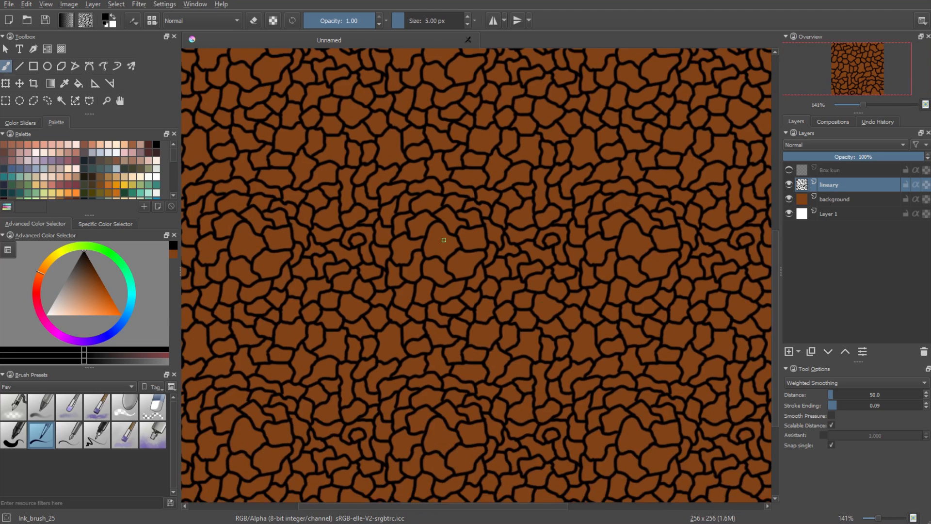
{"action": "scroll", "coordinate": [442, 239], "scroll_direction": "up", "scroll_amount": 3}
{"action": "mouse_move", "coordinate": [477, 281]}
{"action": "left_mouse_down"}
{"action": "mouse_move", "coordinate": [438, 251]}
{"action": "mouse_move", "coordinate": [453, 209]}
{"action": "left_mouse_up"}
Erase the small curled stone outline using the Eraser_circle brush at 8 px.
{"action": "scroll", "coordinate": [620, 348], "scroll_direction": "down", "scroll_amount": 2}
{"action": "scroll", "coordinate": [620, 348], "scroll_direction": "down", "scroll_amount": 2}
{"action": "scroll", "coordinate": [620, 348], "scroll_direction": "up", "scroll_amount": 1}
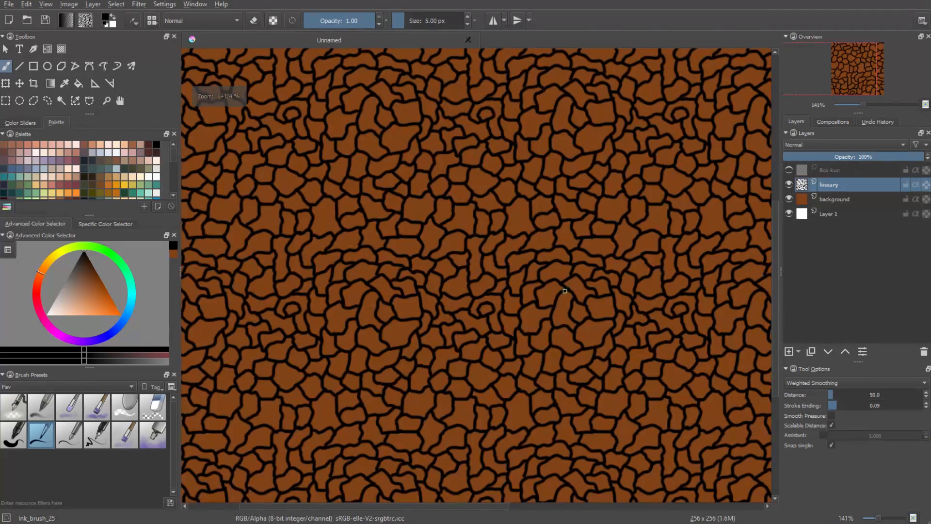
{"action": "scroll", "coordinate": [571, 301], "scroll_direction": "down", "scroll_amount": 2}
{"action": "scroll", "coordinate": [571, 301], "scroll_direction": "up", "scroll_amount": 2}
{"action": "scroll", "coordinate": [477, 273], "scroll_direction": "up", "scroll_amount": 3}
{"action": "left_click", "coordinate": [125, 407]}
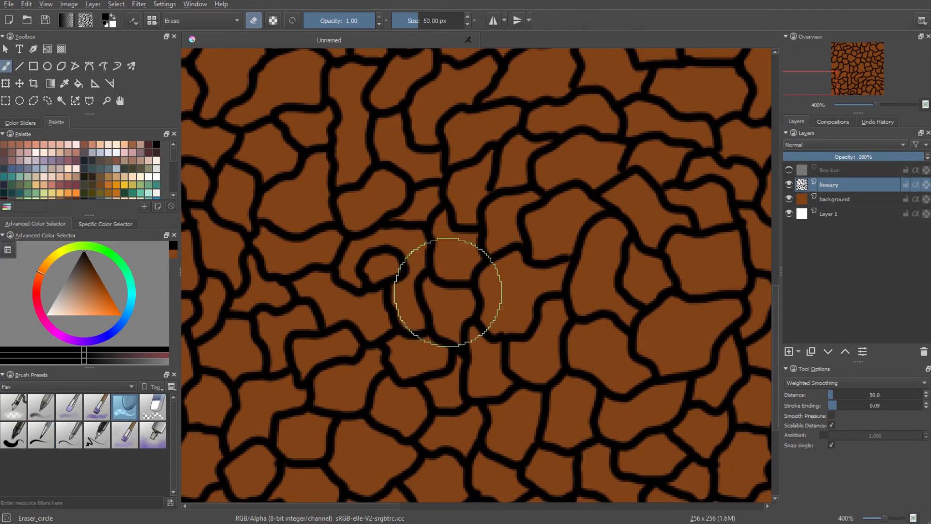
{"action": "left_click", "coordinate": [406, 20]}
{"action": "mouse_move", "coordinate": [397, 259]}
{"action": "left_mouse_down"}
{"action": "mouse_move", "coordinate": [370, 256]}
{"action": "mouse_move", "coordinate": [407, 257]}
{"action": "mouse_move", "coordinate": [369, 291]}
{"action": "left_mouse_up"}
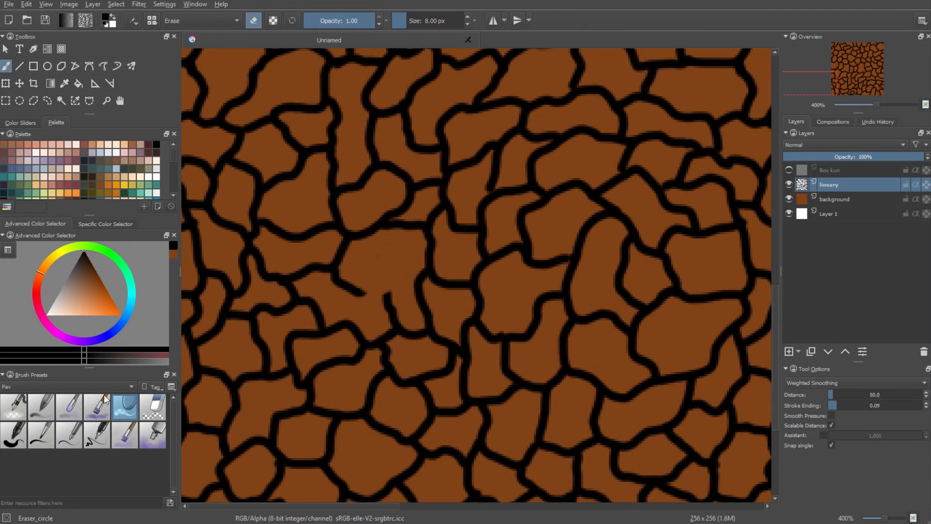
Switch back to the Ink_brush_25 preset at 5 px and show the Box kun layer.
{"action": "left_click", "coordinate": [46, 438]}
{"action": "key", "text": "bracketleft"}
{"action": "scroll", "coordinate": [447, 297], "scroll_direction": "down", "scroll_amount": 4}
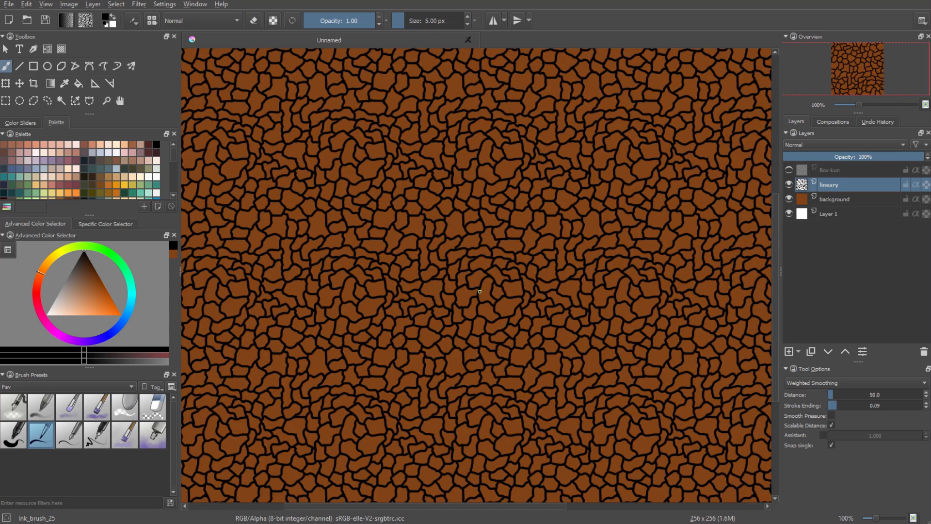
{"action": "left_click_drag", "start_coordinate": [449, 297], "coordinate": [496, 295]}
{"action": "left_click", "coordinate": [789, 169]}
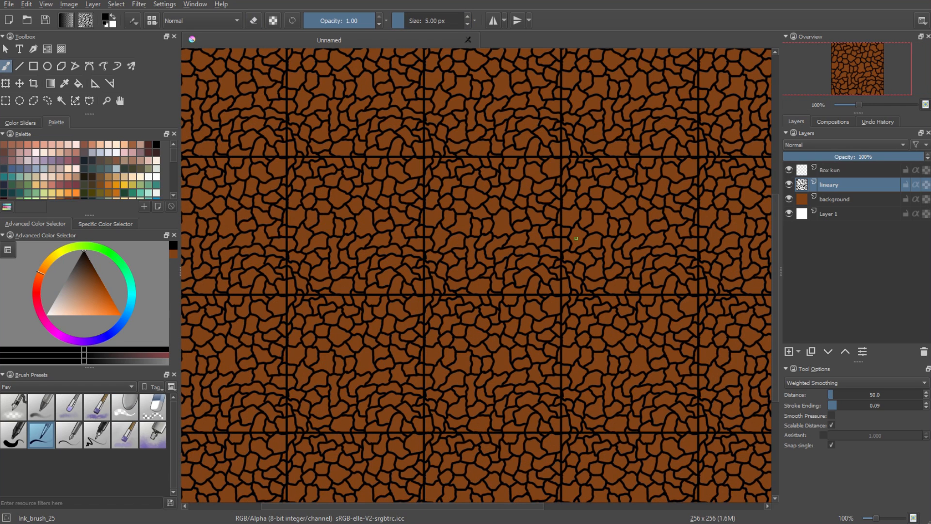
Turn off wrap-around mode and center the single tile in the view.
{"action": "scroll", "coordinate": [557, 229], "scroll_direction": "up", "scroll_amount": 1}
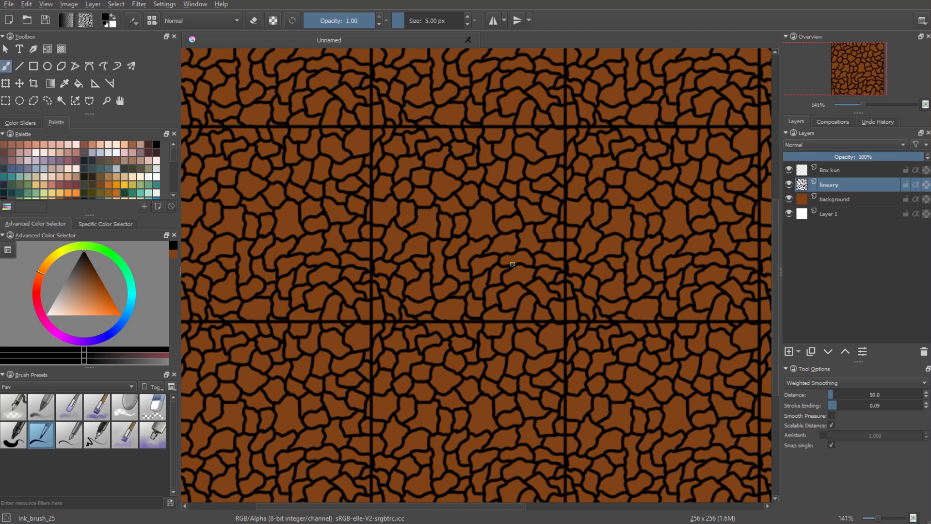
{"action": "scroll", "coordinate": [512, 263], "scroll_direction": "up", "scroll_amount": 1}
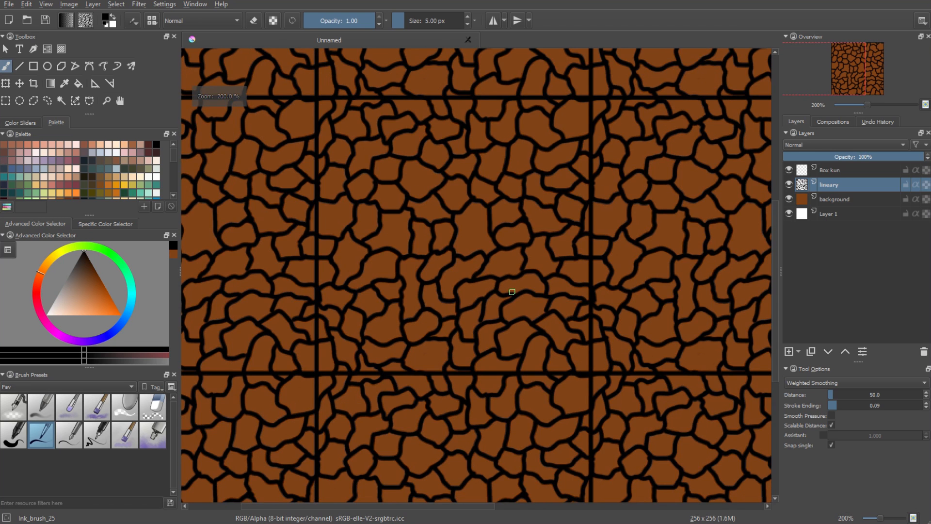
{"action": "scroll", "coordinate": [536, 183], "scroll_direction": "down", "scroll_amount": 1}
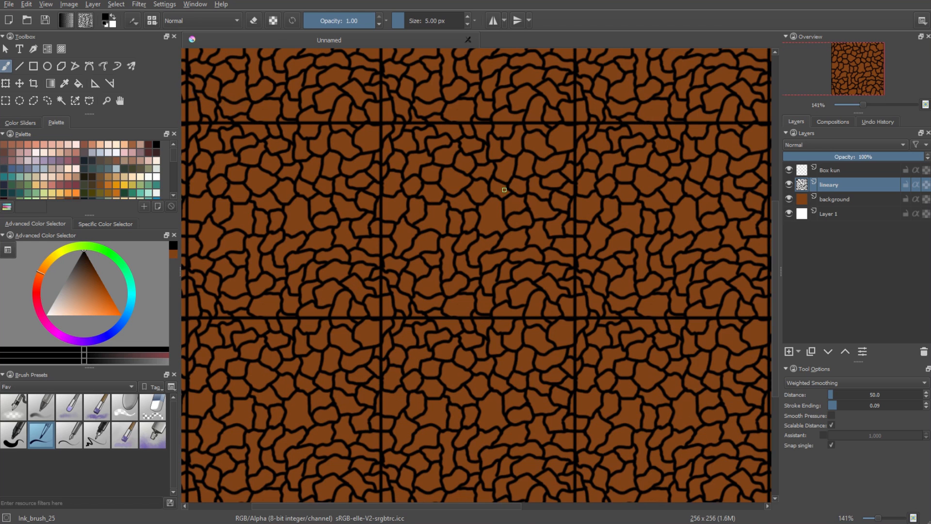
{"action": "scroll", "coordinate": [515, 194], "scroll_direction": "up", "scroll_amount": 1}
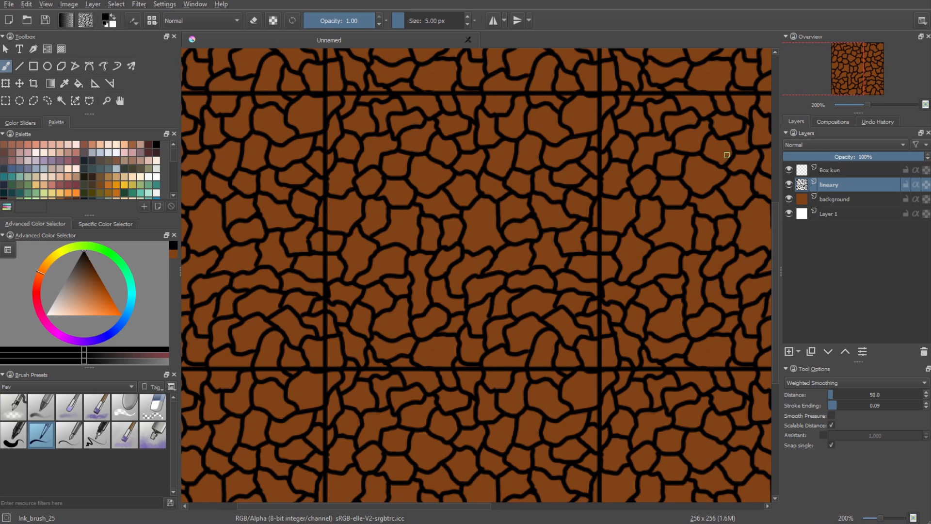
{"action": "key", "text": "w"}
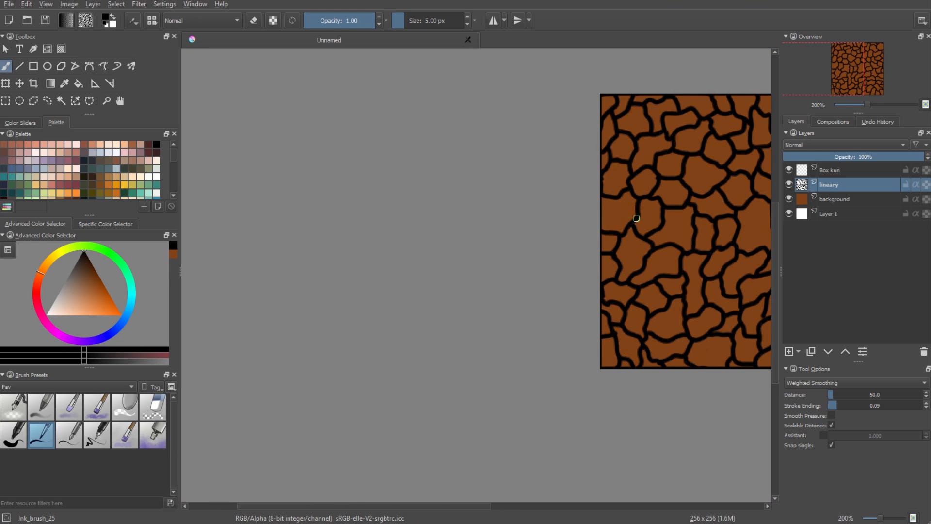
{"action": "left_click_drag", "start_coordinate": [636, 219], "coordinate": [359, 249]}
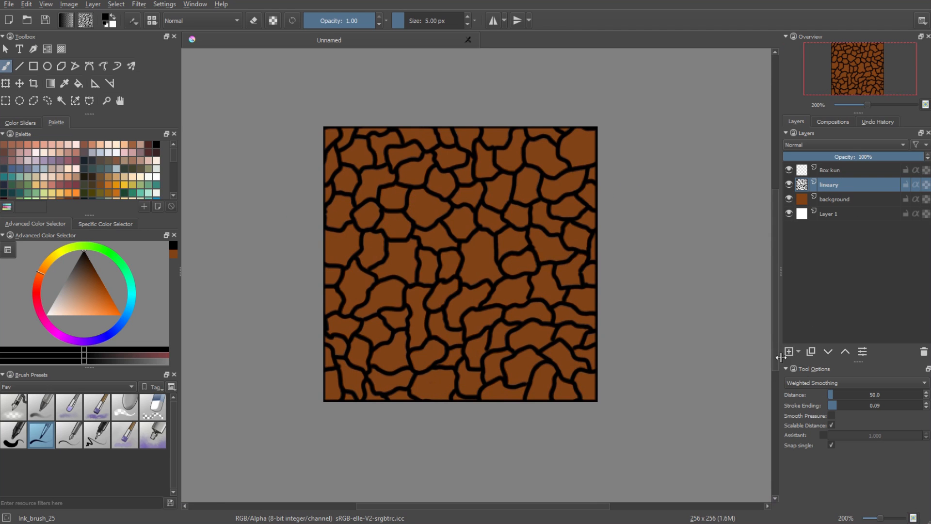
Add a new paint layer above the line art and name it swatch.
{"action": "left_click", "coordinate": [788, 351]}
{"action": "double_click", "coordinate": [833, 181]}
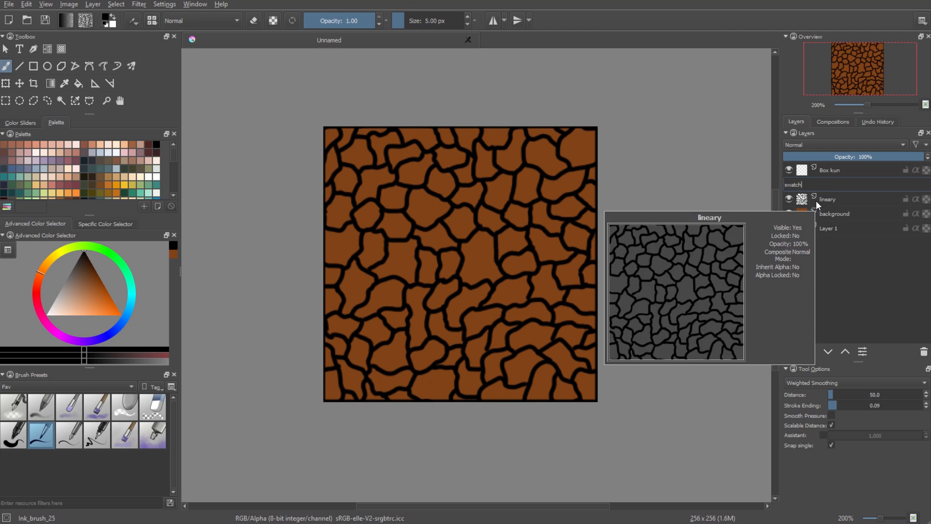
{"action": "key", "text": "Return"}
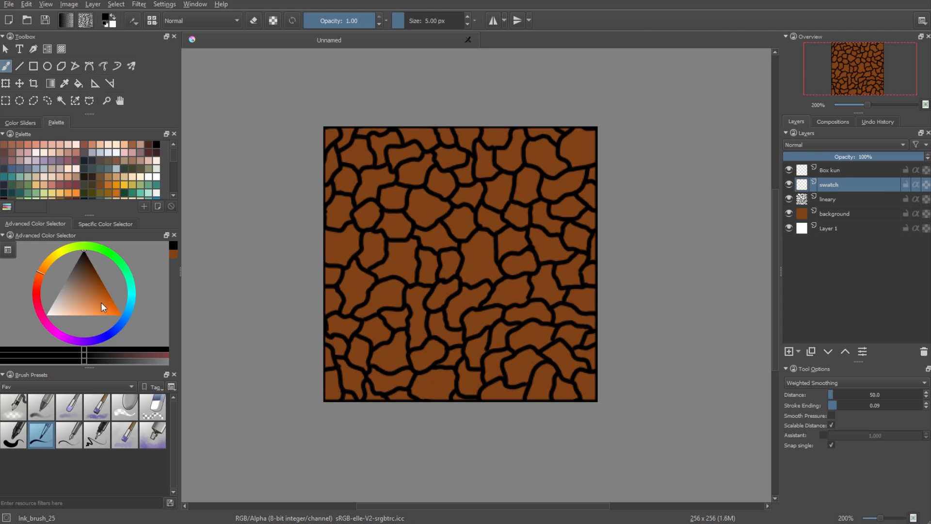
Paint two round 31 px color swatches, light orange-brown near the tile's upper left and dark brown beneath it.
{"action": "mouse_move", "coordinate": [96, 296]}
{"action": "left_mouse_down"}
{"action": "mouse_move", "coordinate": [89, 278]}
{"action": "mouse_move", "coordinate": [35, 331]}
{"action": "mouse_move", "coordinate": [78, 227]}
{"action": "mouse_move", "coordinate": [86, 254]}
{"action": "mouse_move", "coordinate": [44, 306]}
{"action": "mouse_move", "coordinate": [115, 298]}
{"action": "mouse_move", "coordinate": [85, 243]}
{"action": "mouse_move", "coordinate": [49, 304]}
{"action": "mouse_move", "coordinate": [109, 319]}
{"action": "mouse_move", "coordinate": [121, 292]}
{"action": "mouse_move", "coordinate": [99, 295]}
{"action": "left_mouse_up"}
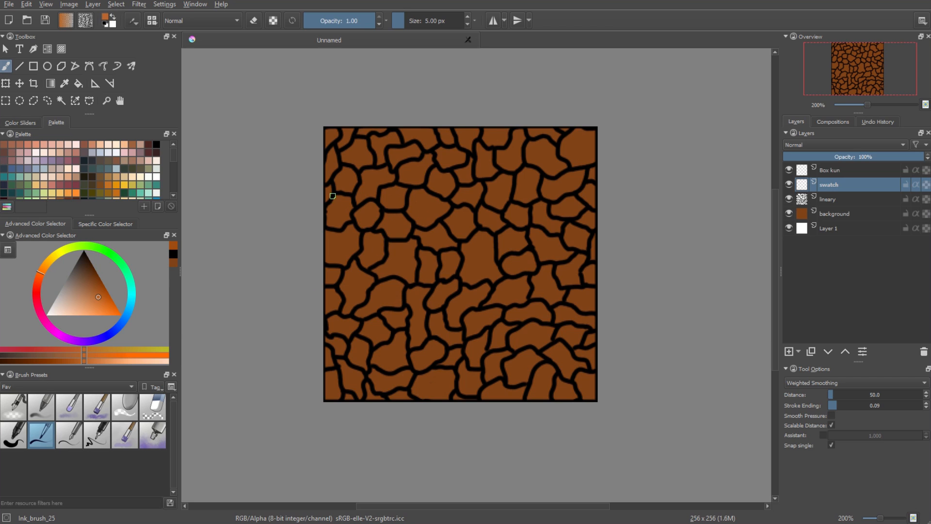
{"action": "left_click", "coordinate": [391, 174]}
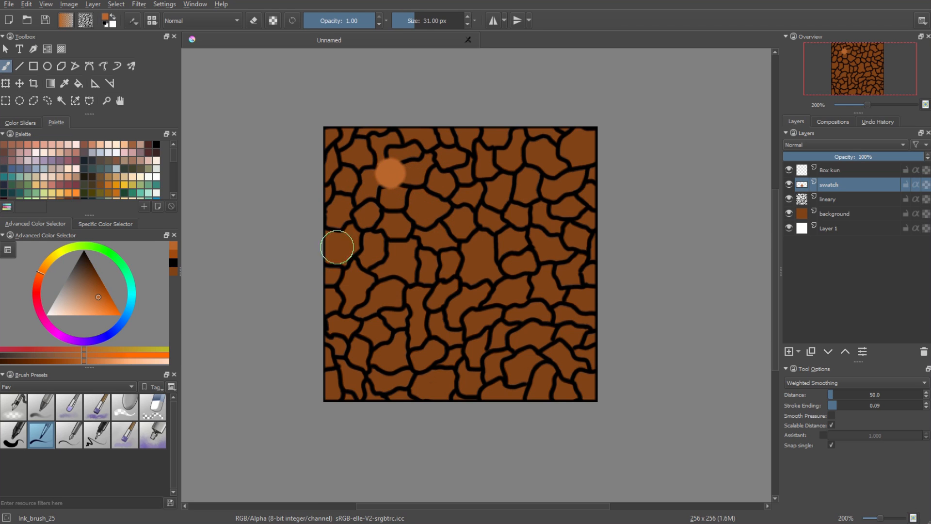
{"action": "left_click", "coordinate": [90, 272]}
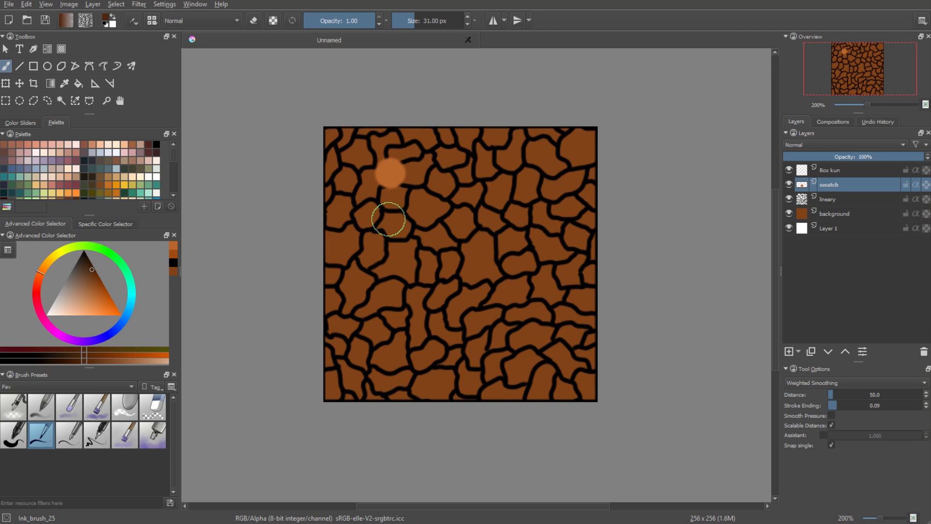
{"action": "left_click", "coordinate": [388, 219]}
Mix a near-black brown in the orange hue and paint a third round swatch beneath the dark brown one.
{"action": "left_click", "coordinate": [87, 261]}
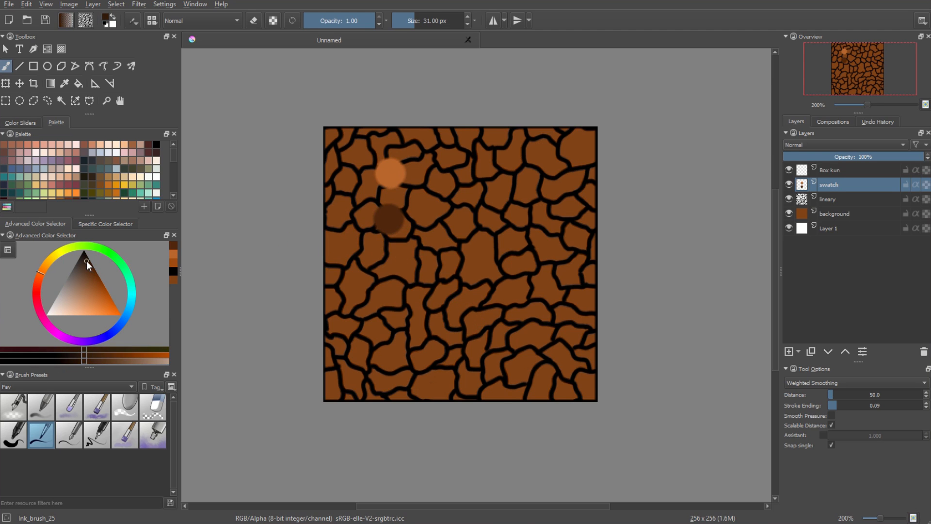
{"action": "left_click", "coordinate": [37, 280]}
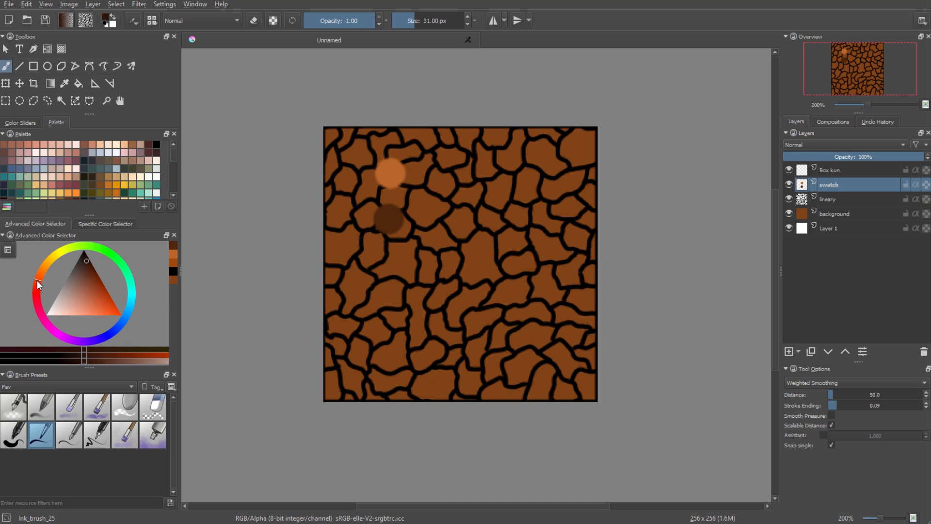
{"action": "left_click", "coordinate": [87, 257]}
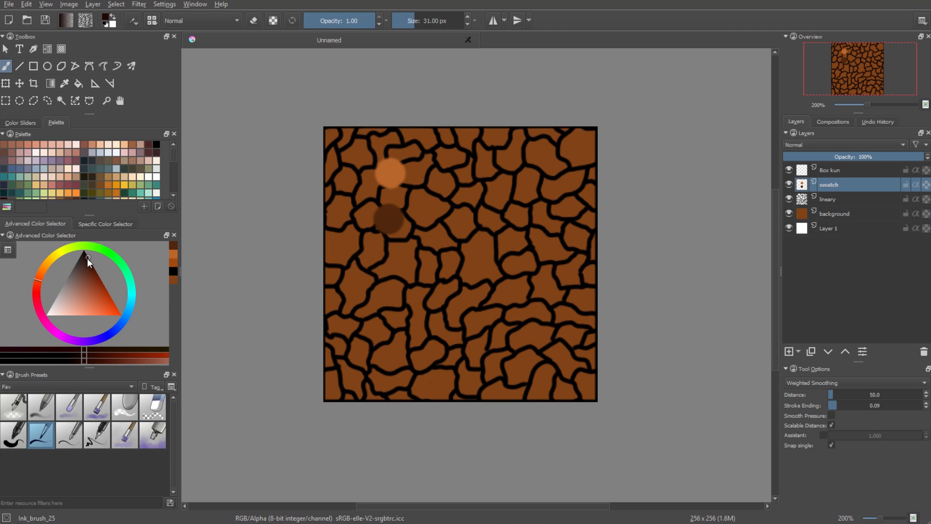
{"action": "left_click", "coordinate": [39, 276]}
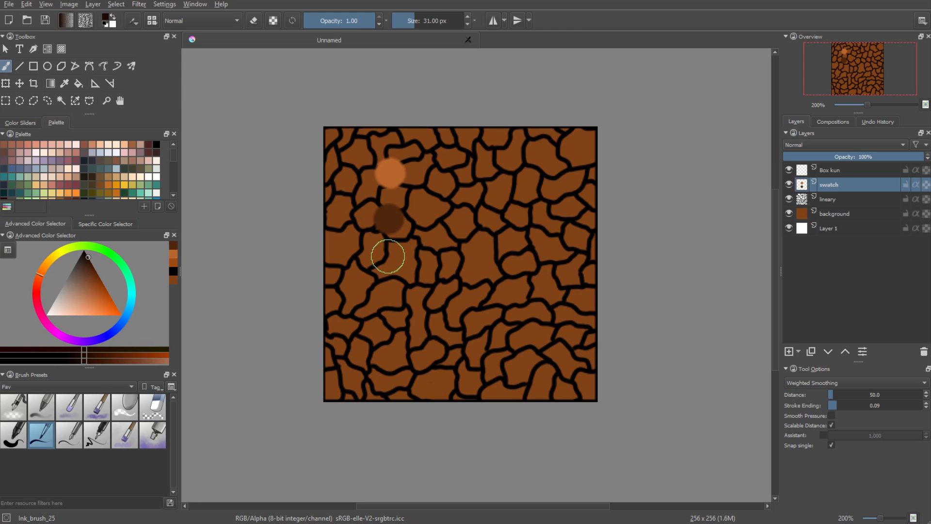
{"action": "left_click", "coordinate": [386, 266]}
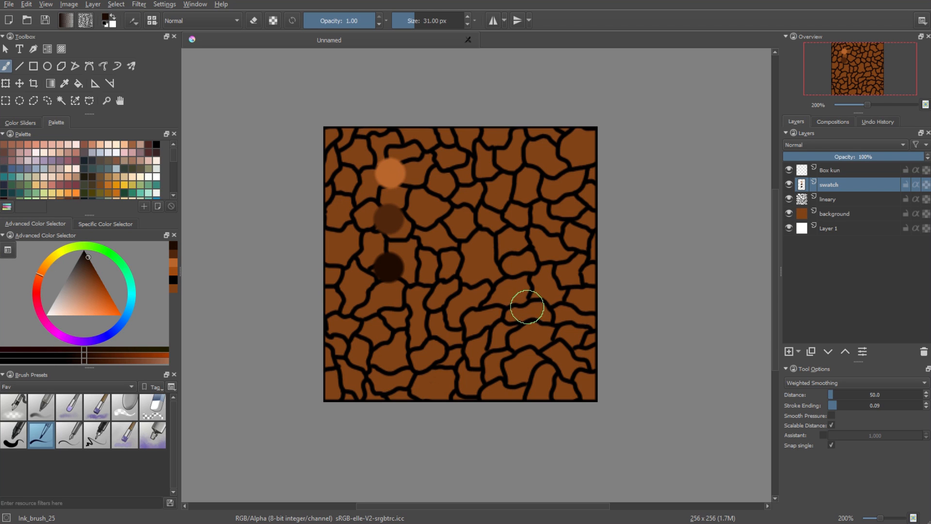
Move the swatch layer's content up and left so the three swatches sit near the tile's left edge.
{"action": "scroll", "coordinate": [465, 176], "scroll_direction": "up", "scroll_amount": 1}
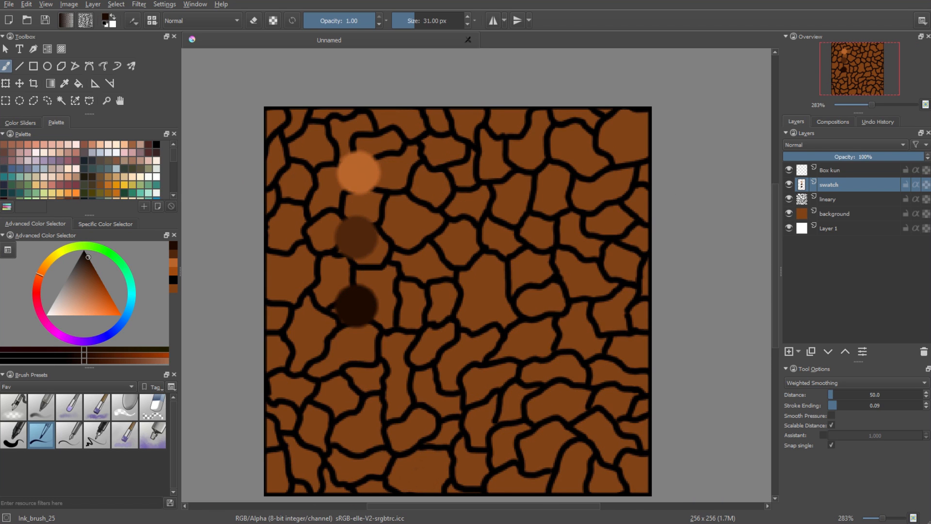
{"action": "left_click", "coordinate": [20, 83]}
{"action": "left_click_drag", "start_coordinate": [347, 242], "coordinate": [295, 219]}
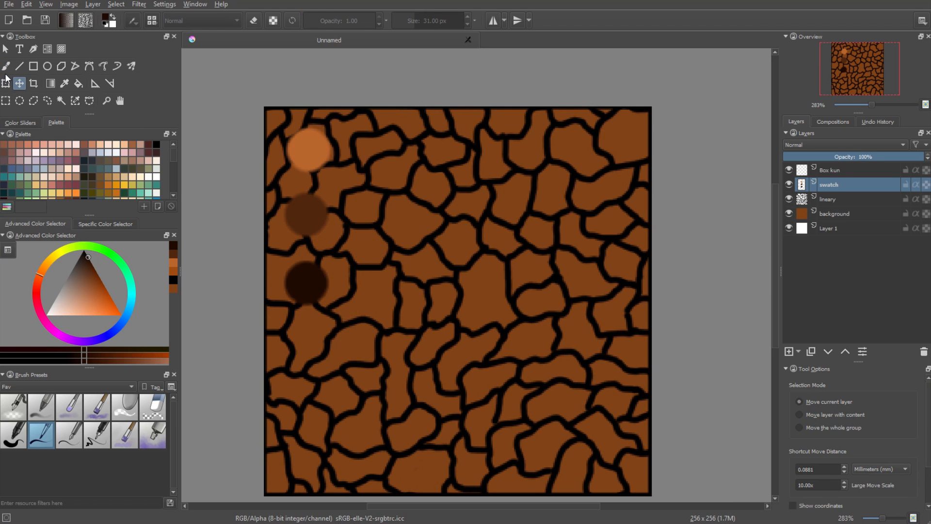
Return to the freehand brush and add a new paint layer directly above the lineary layer.
{"action": "left_click", "coordinate": [6, 66]}
{"action": "left_click", "coordinate": [831, 197]}
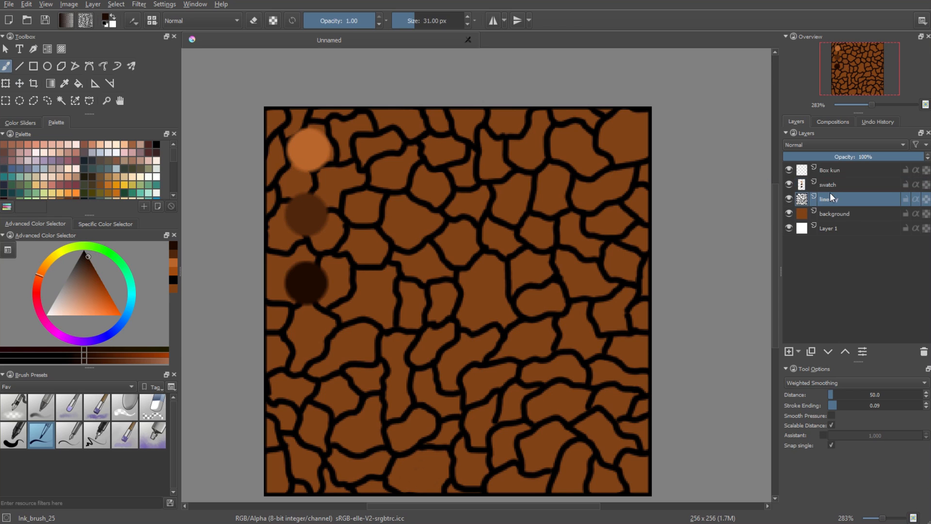
{"action": "left_click", "coordinate": [789, 351]}
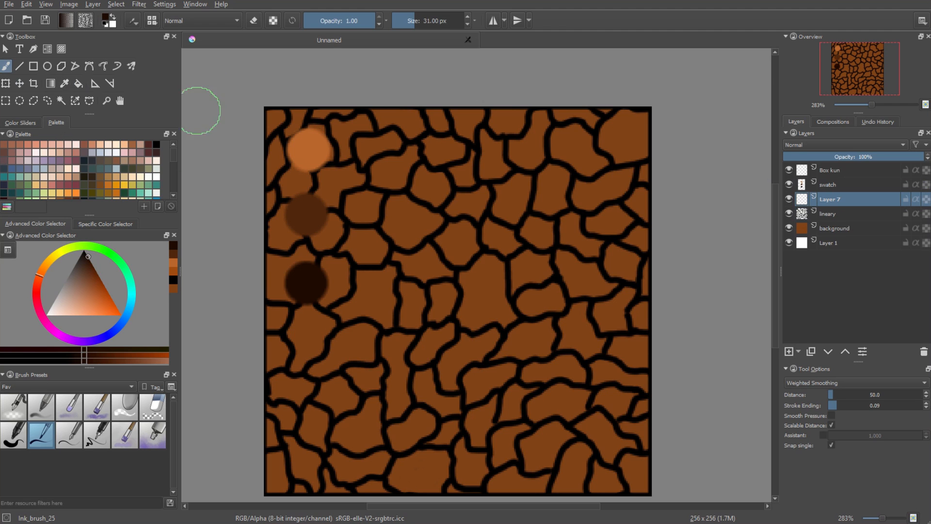
Sample the light orange-brown swatch as the painting color and set the freehand brush size to 5 px.
{"action": "left_click", "coordinate": [63, 85]}
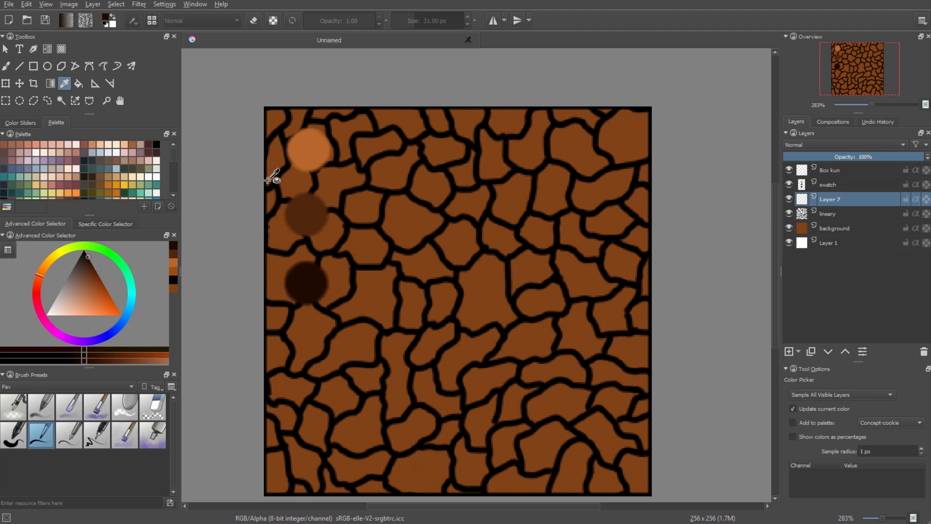
{"action": "left_click", "coordinate": [320, 141]}
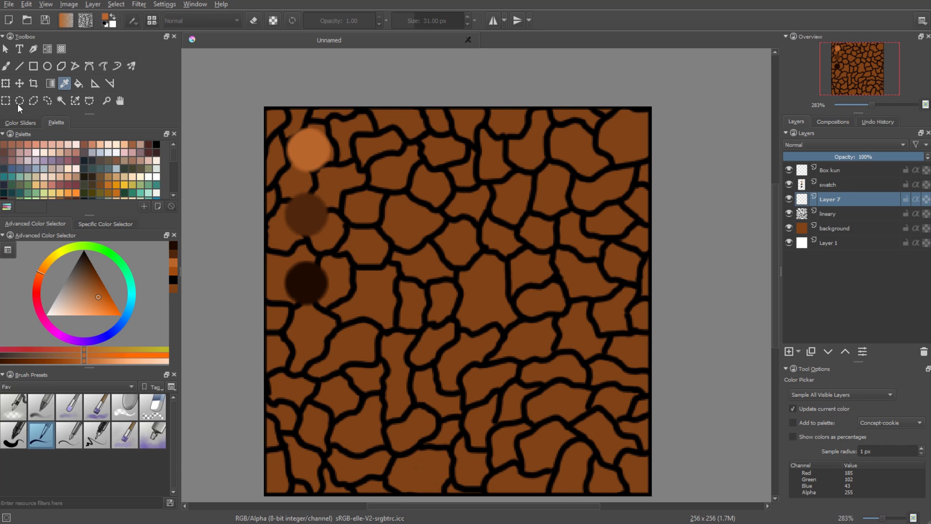
{"action": "key", "text": "b"}
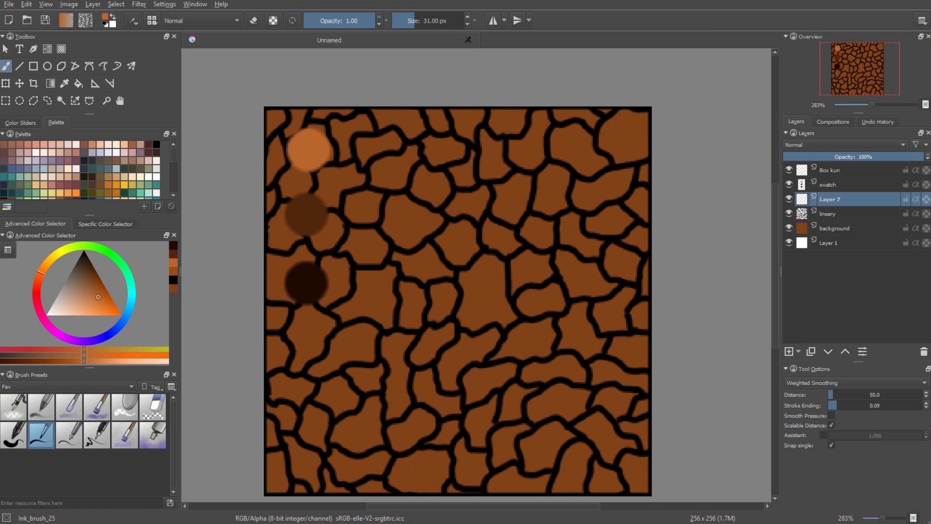
{"action": "scroll", "coordinate": [339, 127], "scroll_direction": "up", "scroll_amount": 1}
{"action": "left_click", "coordinate": [400, 20]}
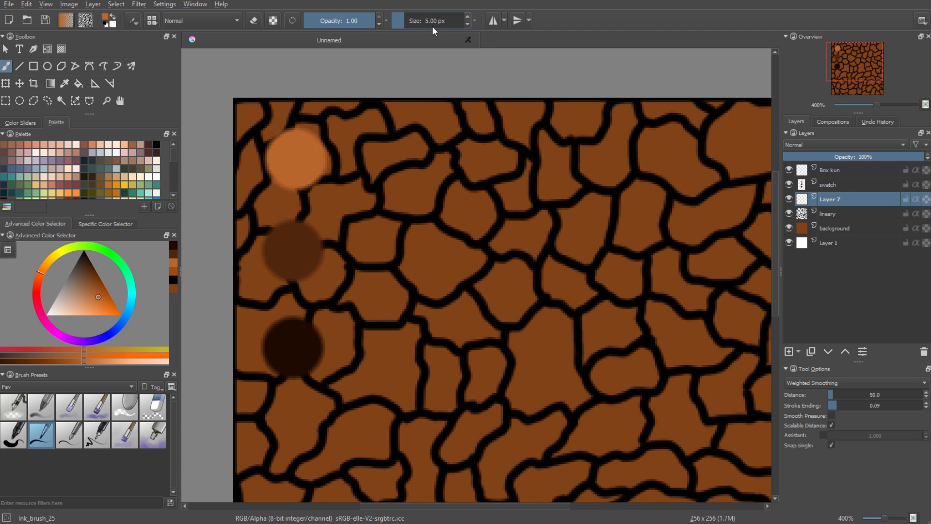
Move the new paint layer directly below the lineary layer and rename it "highlights".
{"action": "left_click_drag", "start_coordinate": [825, 199], "coordinate": [828, 221]}
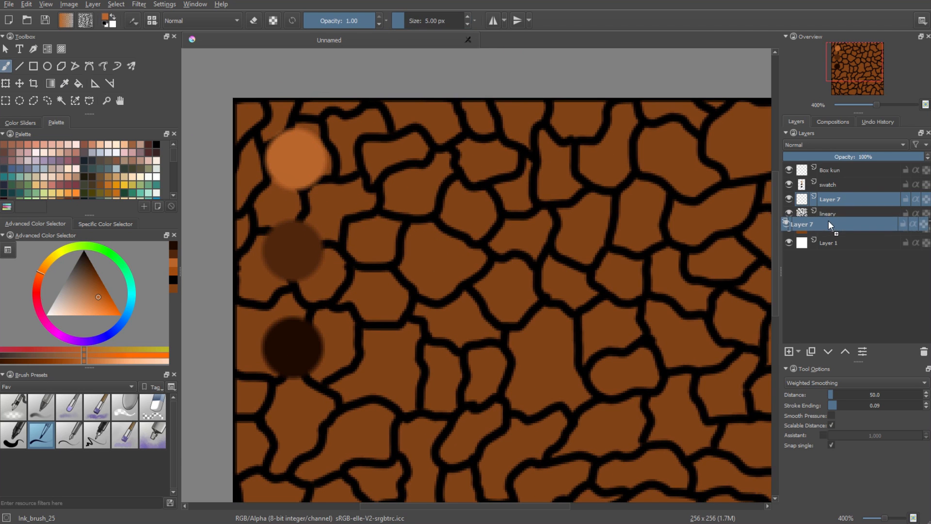
{"action": "double_click", "coordinate": [831, 214]}
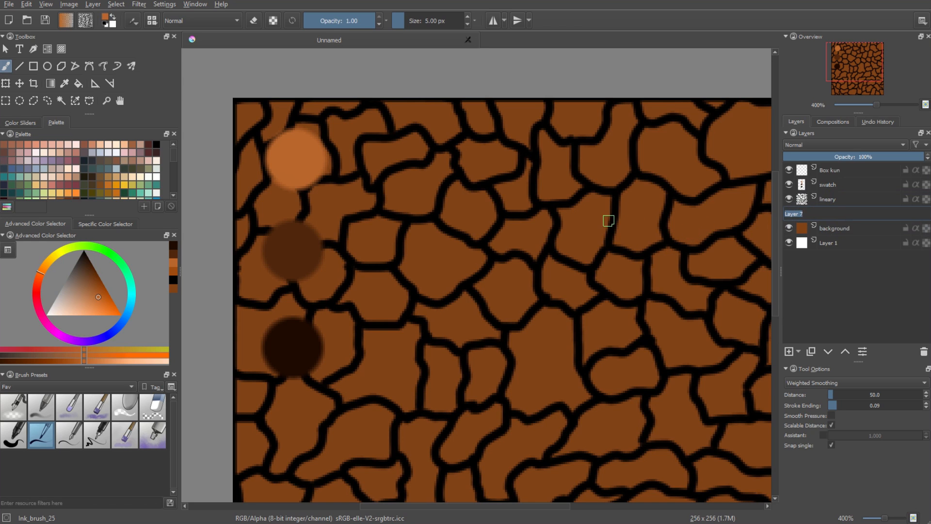
{"action": "type", "text": "highlights"}
{"action": "key", "text": "Return"}
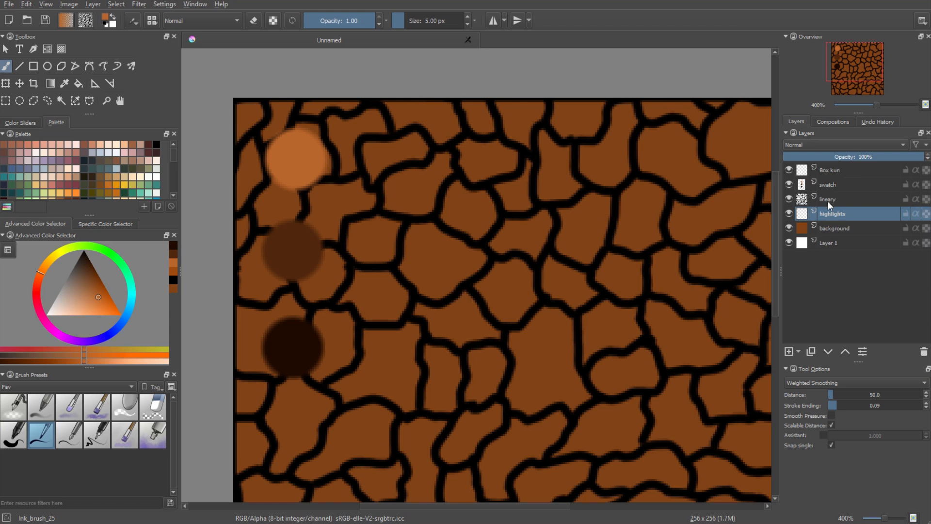
Paint light orange-brown highlights along the edges of several central stones, rimming the small central stone completely.
{"action": "left_click_drag", "start_coordinate": [645, 273], "coordinate": [580, 297]}
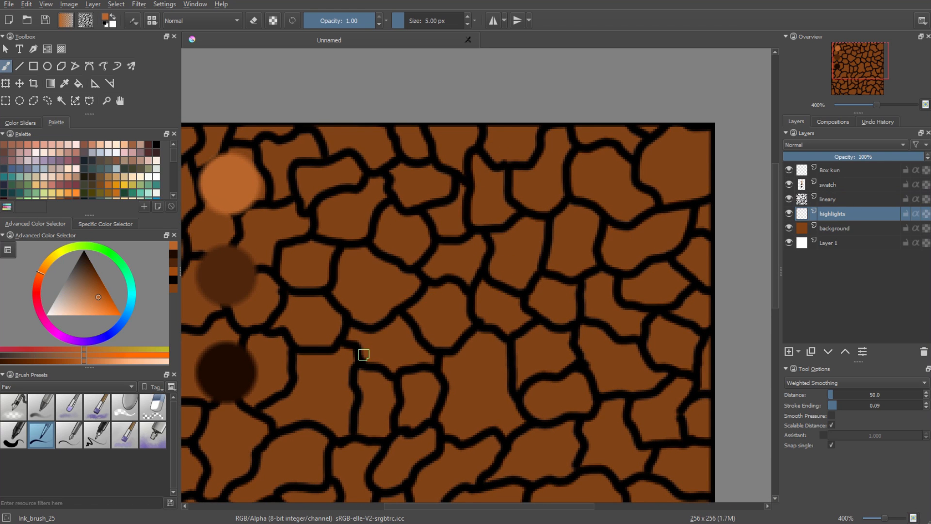
{"action": "left_click_drag", "start_coordinate": [489, 312], "coordinate": [562, 255]}
{"action": "mouse_move", "coordinate": [513, 333]}
{"action": "left_mouse_down"}
{"action": "mouse_move", "coordinate": [505, 291]}
{"action": "mouse_move", "coordinate": [500, 322]}
{"action": "left_mouse_up"}
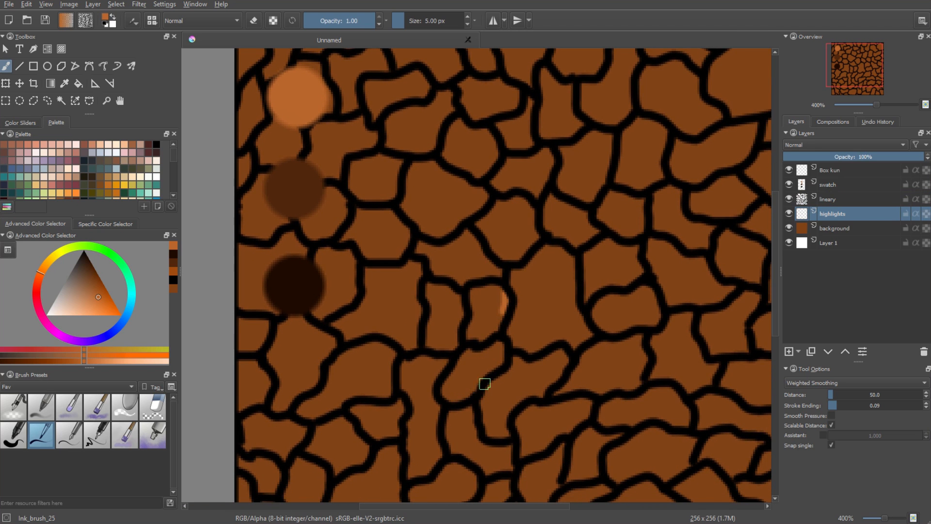
{"action": "left_click_drag", "start_coordinate": [484, 383], "coordinate": [480, 410]}
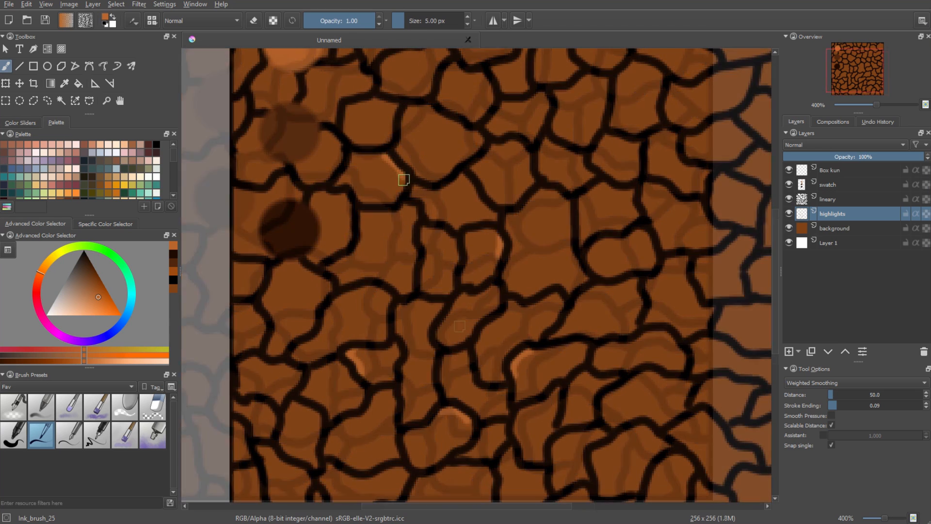
{"action": "left_click_drag", "start_coordinate": [511, 193], "coordinate": [484, 227]}
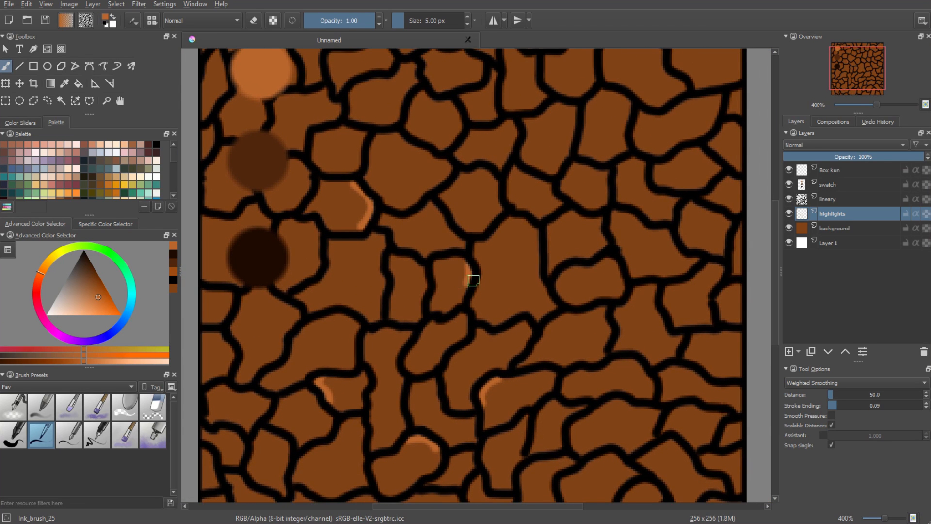
{"action": "mouse_move", "coordinate": [461, 261]}
{"action": "left_mouse_down"}
{"action": "mouse_move", "coordinate": [433, 264]}
{"action": "mouse_move", "coordinate": [429, 306]}
{"action": "mouse_move", "coordinate": [452, 309]}
{"action": "mouse_move", "coordinate": [467, 282]}
{"action": "left_mouse_up"}
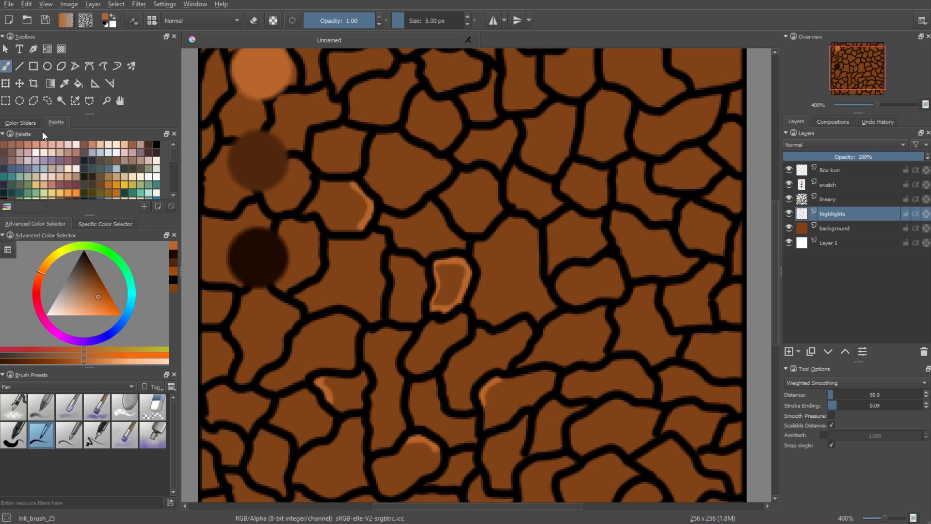
Try selecting single stones near the tile's centre with Contiguous Area Selection.
{"action": "left_click", "coordinate": [61, 101]}
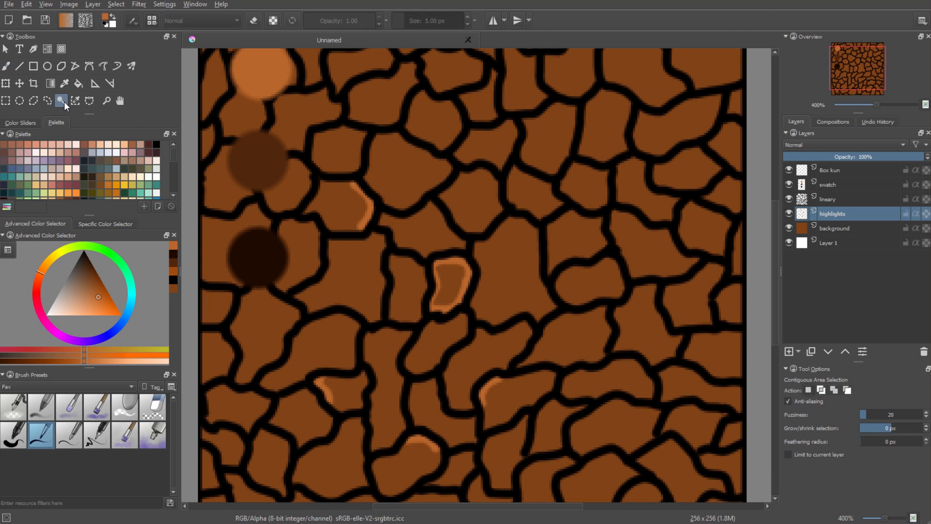
{"action": "left_click", "coordinate": [484, 197]}
{"action": "left_click_drag", "start_coordinate": [507, 178], "coordinate": [478, 212]}
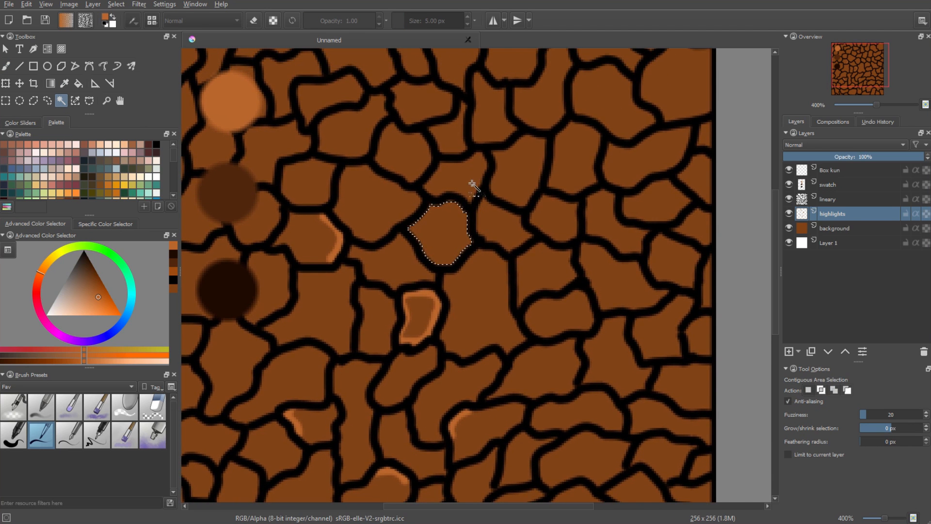
{"action": "left_click", "coordinate": [516, 178]}
{"action": "left_click", "coordinate": [165, 4]}
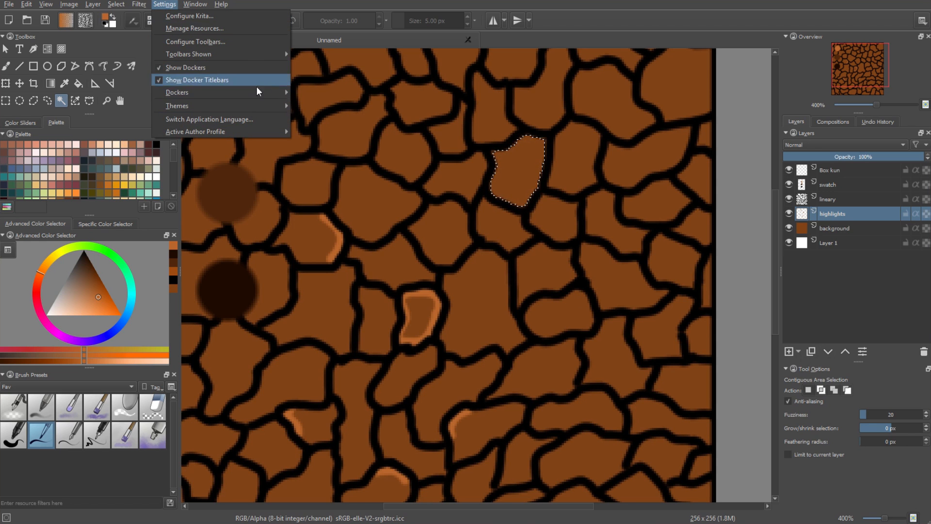
{"action": "mouse_move", "coordinate": [252, 95]}
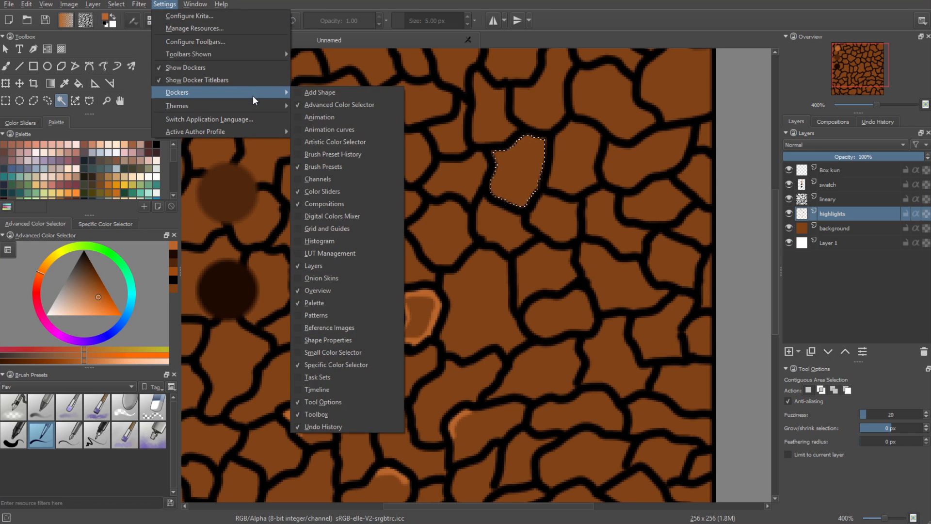
{"action": "left_click", "coordinate": [899, 325]}
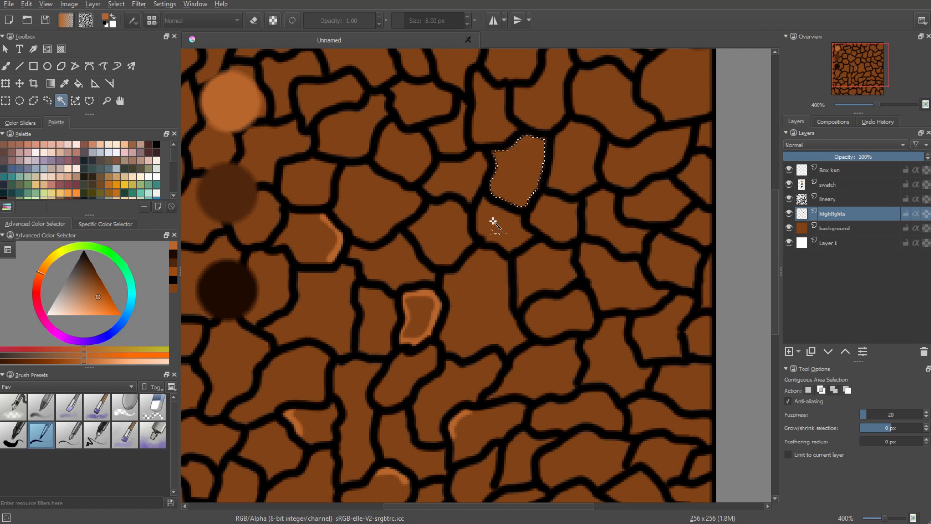
Add the surrounding central stones one by one to the contiguous selection.
{"action": "left_click", "coordinate": [446, 185]}
{"action": "left_click", "coordinate": [410, 158]}
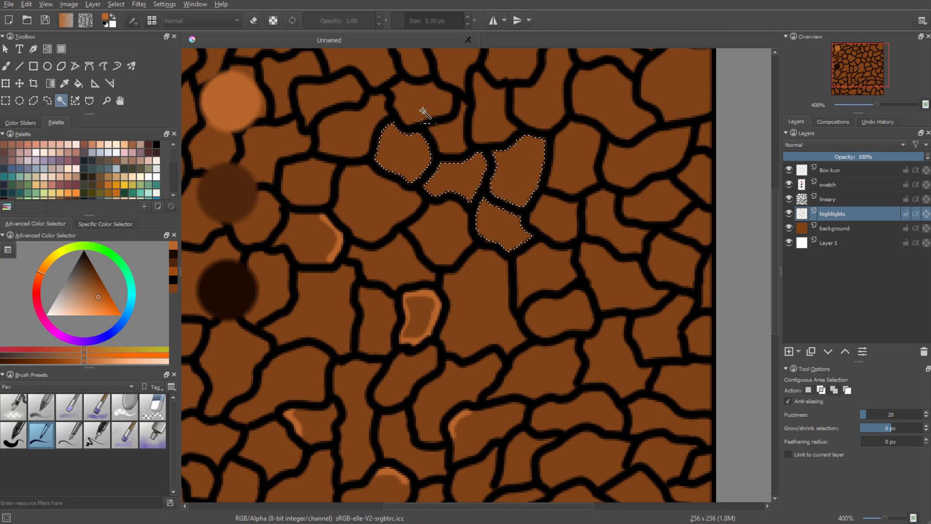
{"action": "left_click", "coordinate": [424, 110]}
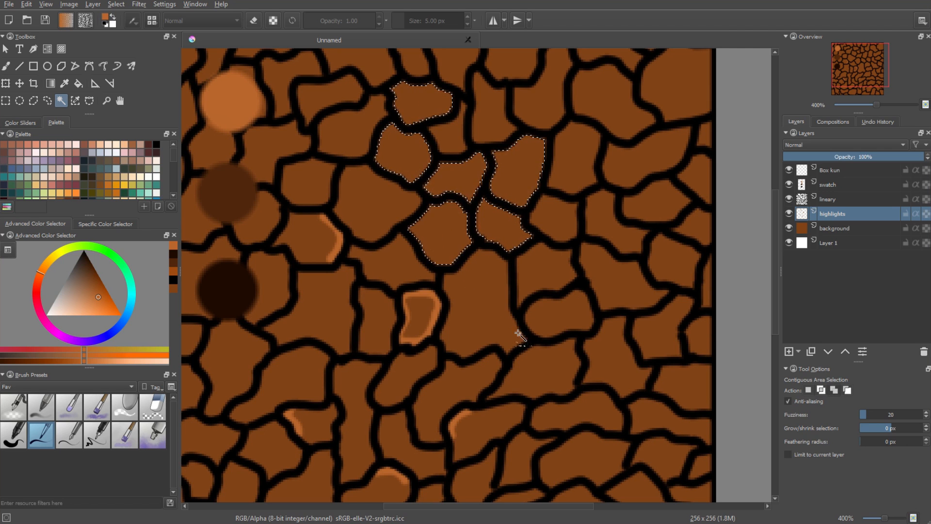
{"action": "left_click", "coordinate": [564, 321]}
{"action": "left_click", "coordinate": [553, 266]}
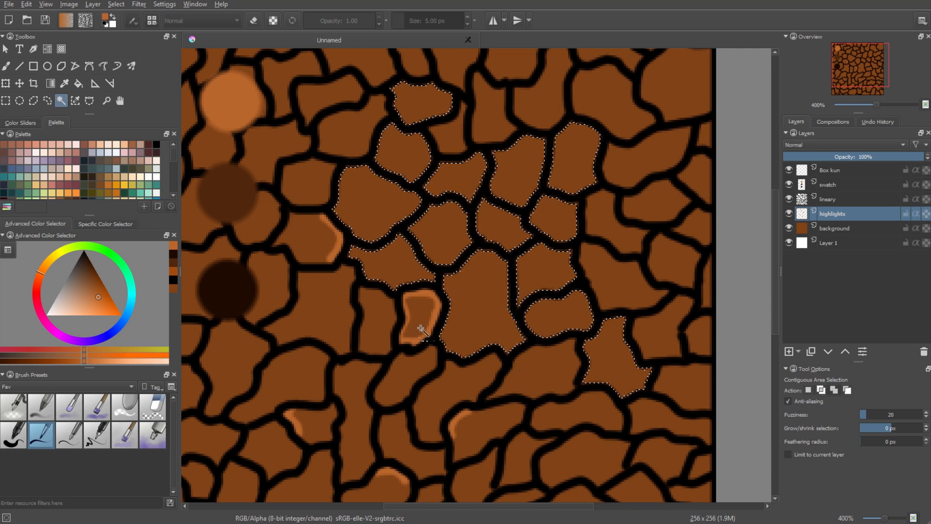
Try to fill the selected stones with the light orange-brown on the highlights layer, then undo the fill.
{"action": "left_click", "coordinate": [78, 84]}
{"action": "left_click", "coordinate": [591, 305]}
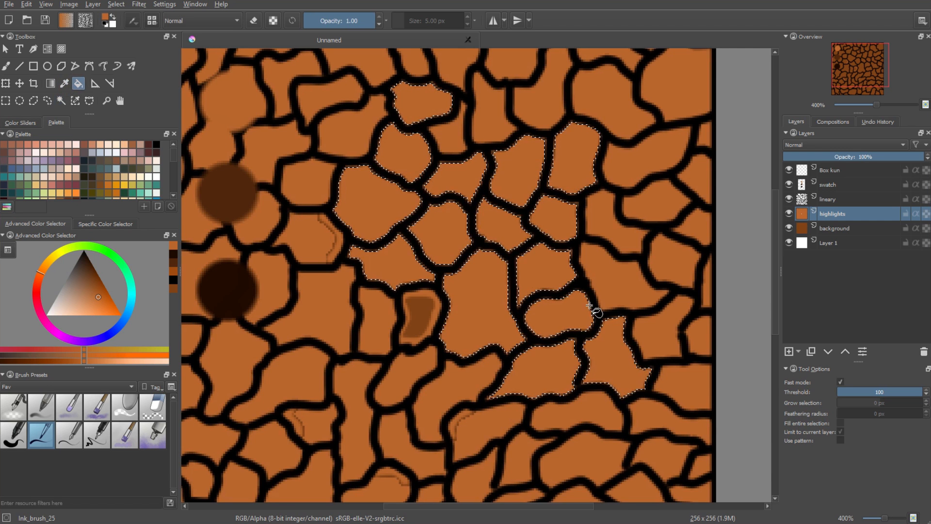
{"action": "key", "text": "ctrl+z"}
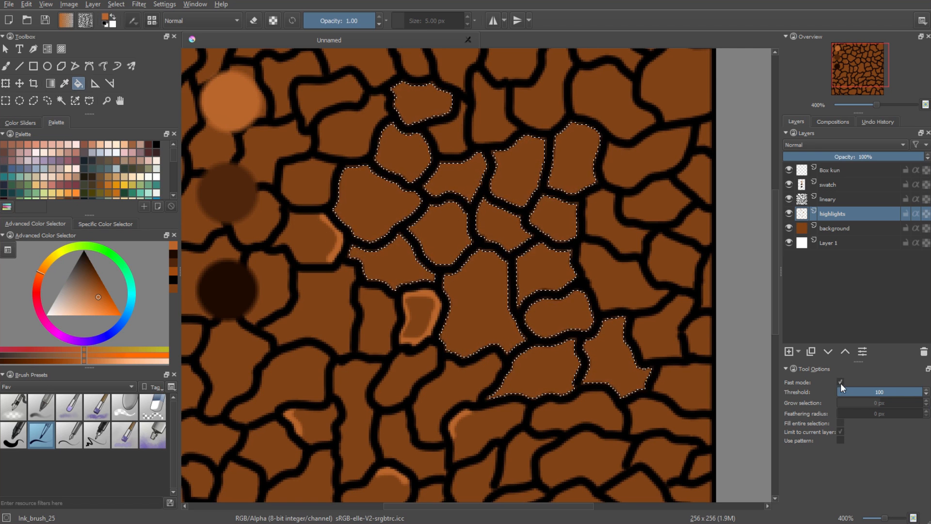
Enable Fill entire selection, fill the selected stones with light orange-brown, then undo the fill and selection.
{"action": "left_click", "coordinate": [841, 423]}
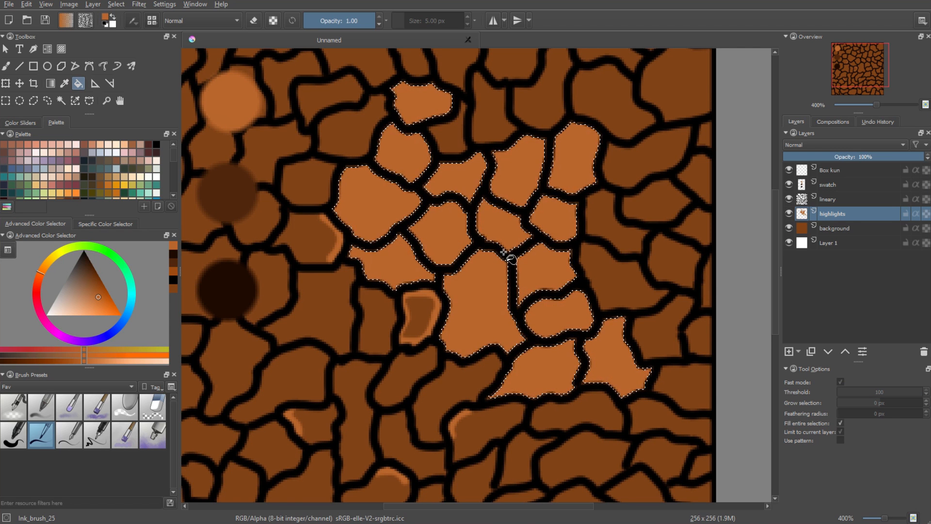
{"action": "scroll", "coordinate": [560, 360], "scroll_direction": "down", "scroll_amount": 2}
{"action": "left_click_drag", "start_coordinate": [561, 359], "coordinate": [582, 341]}
{"action": "scroll", "coordinate": [570, 284], "scroll_direction": "up", "scroll_amount": 1}
{"action": "left_click_drag", "start_coordinate": [577, 281], "coordinate": [609, 178]}
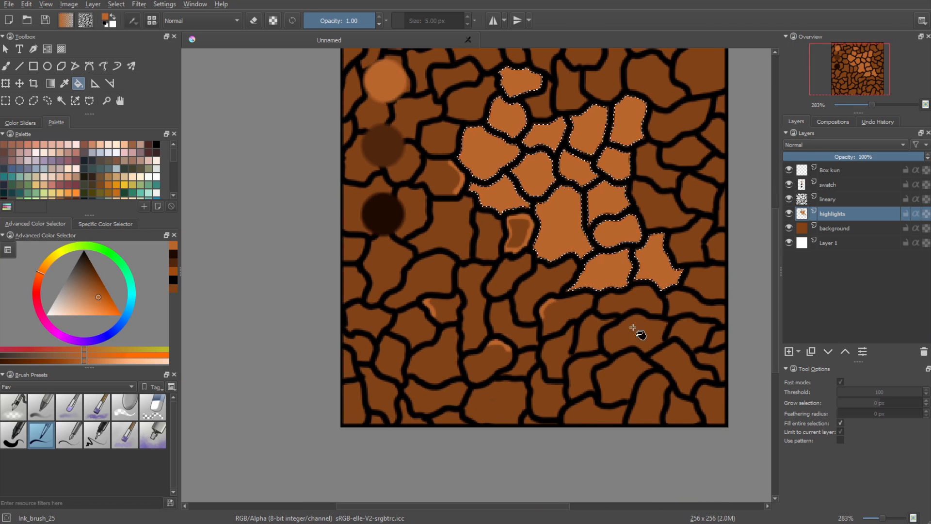
{"action": "key", "text": "ctrl+z"}
Paint light highlight rims around the inside edges of the wedge-shaped stone and the rounded stone below the centre.
{"action": "scroll", "coordinate": [543, 247], "scroll_direction": "up", "scroll_amount": 1}
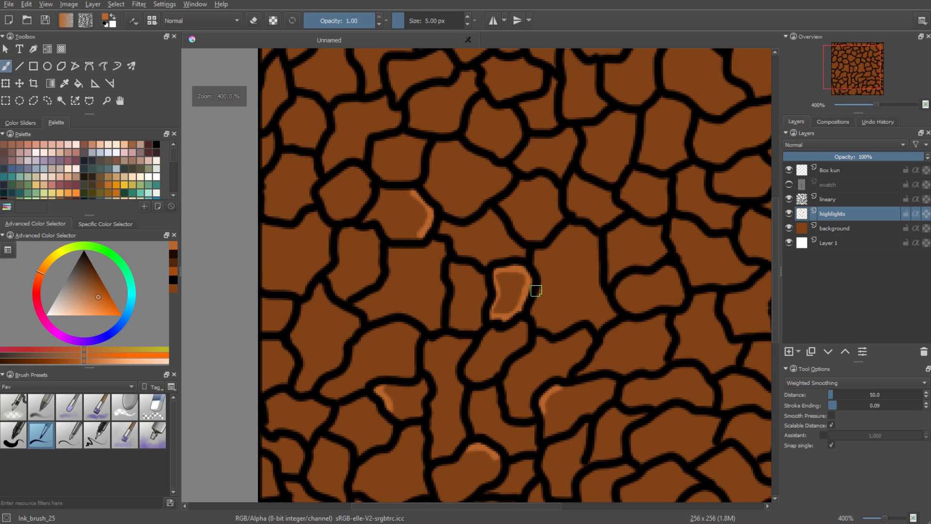
{"action": "scroll", "coordinate": [528, 292], "scroll_direction": "up", "scroll_amount": 2}
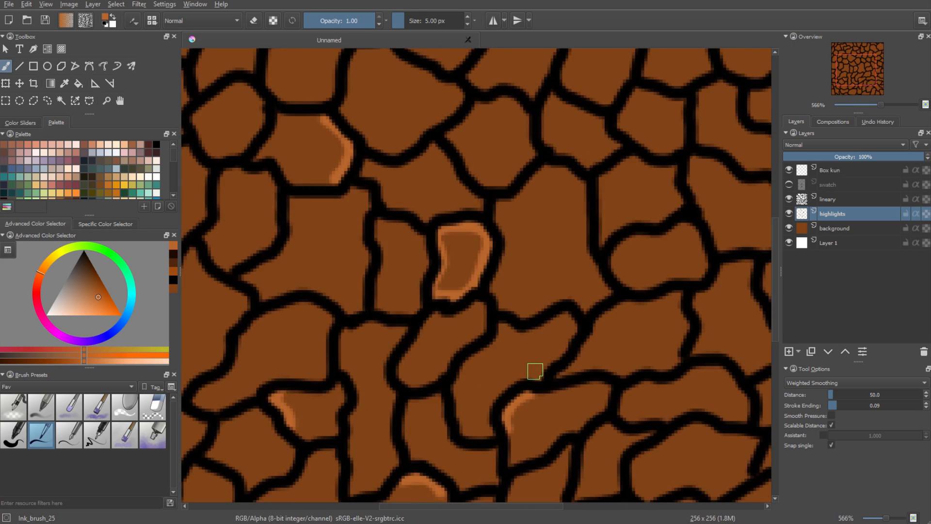
{"action": "left_click_drag", "start_coordinate": [535, 371], "coordinate": [528, 283]}
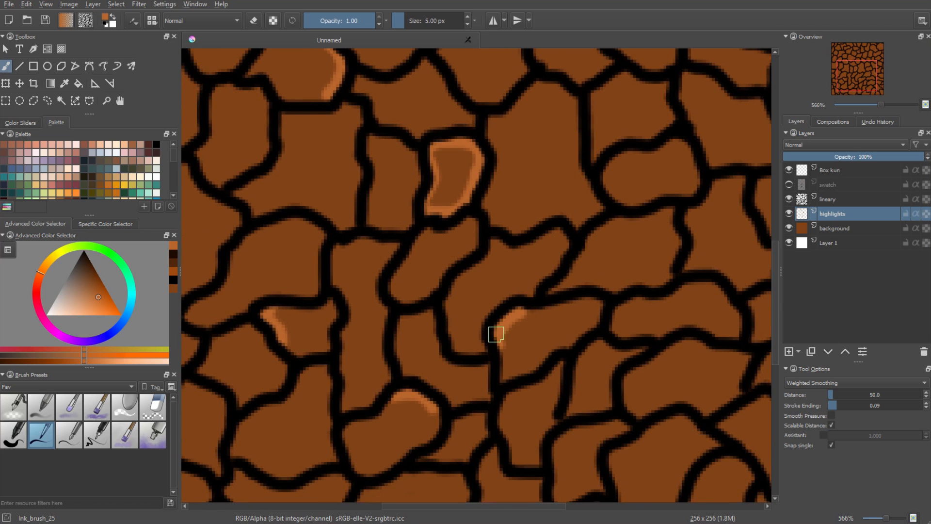
{"action": "mouse_move", "coordinate": [496, 333]}
{"action": "left_mouse_down"}
{"action": "mouse_move", "coordinate": [499, 374]}
{"action": "mouse_move", "coordinate": [509, 377]}
{"action": "mouse_move", "coordinate": [583, 341]}
{"action": "mouse_move", "coordinate": [603, 318]}
{"action": "mouse_move", "coordinate": [598, 302]}
{"action": "mouse_move", "coordinate": [531, 312]}
{"action": "left_mouse_up"}
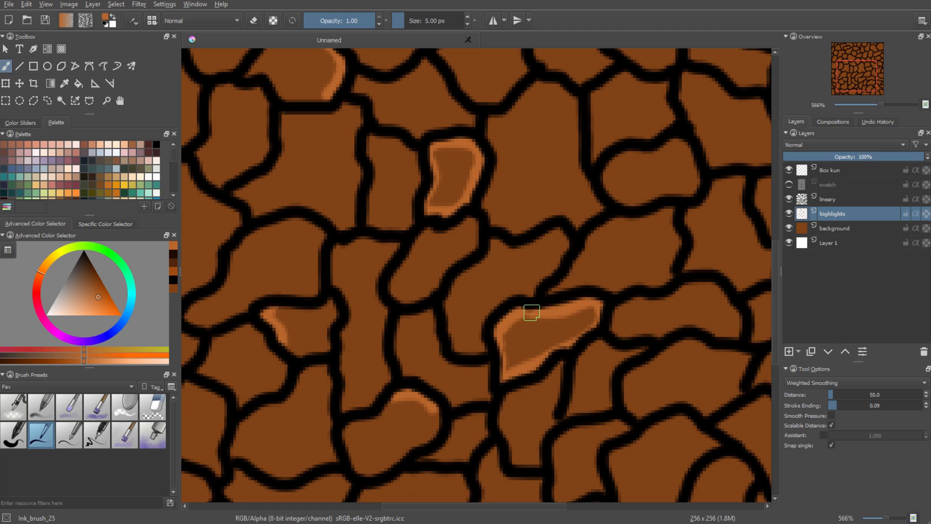
{"action": "left_click_drag", "start_coordinate": [389, 378], "coordinate": [490, 295]}
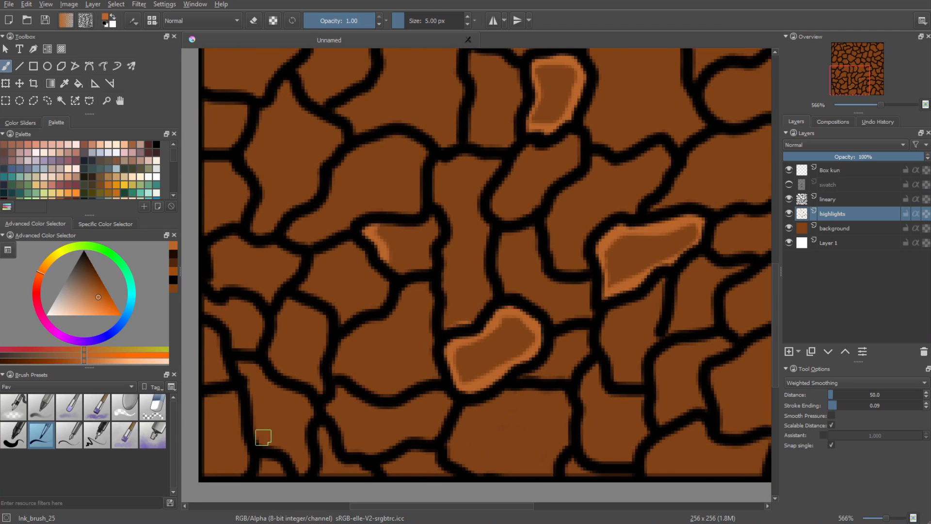
Paint a solid highlight patch in the lower end of the tall narrow stone, then pick the Eraser_circle preset.
{"action": "mouse_move", "coordinate": [470, 322]}
{"action": "left_mouse_down"}
{"action": "mouse_move", "coordinate": [458, 315]}
{"action": "mouse_move", "coordinate": [454, 283]}
{"action": "left_mouse_up"}
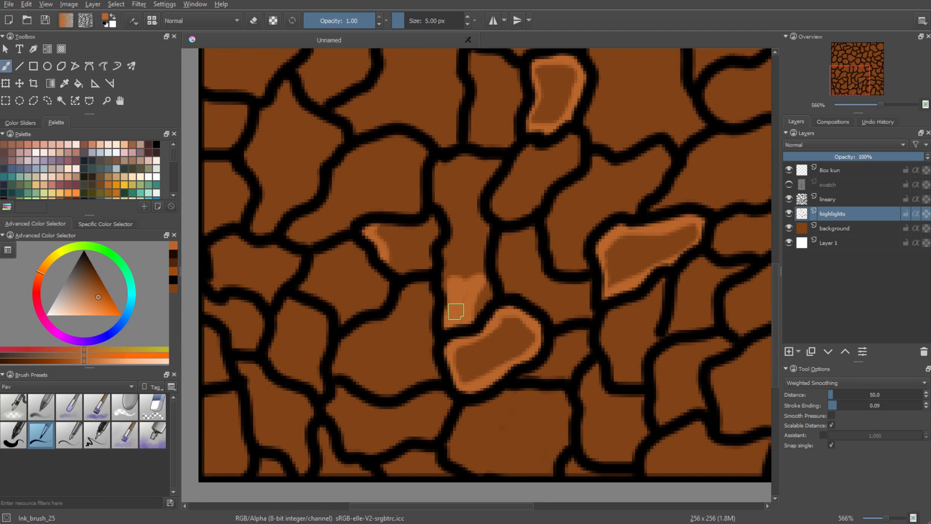
{"action": "left_click", "coordinate": [132, 403]}
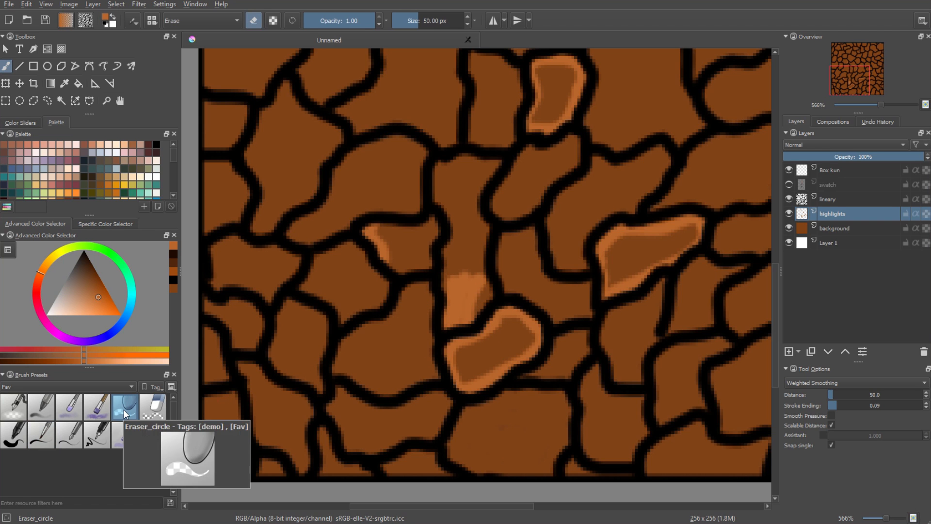
{"action": "right_click", "coordinate": [412, 231]}
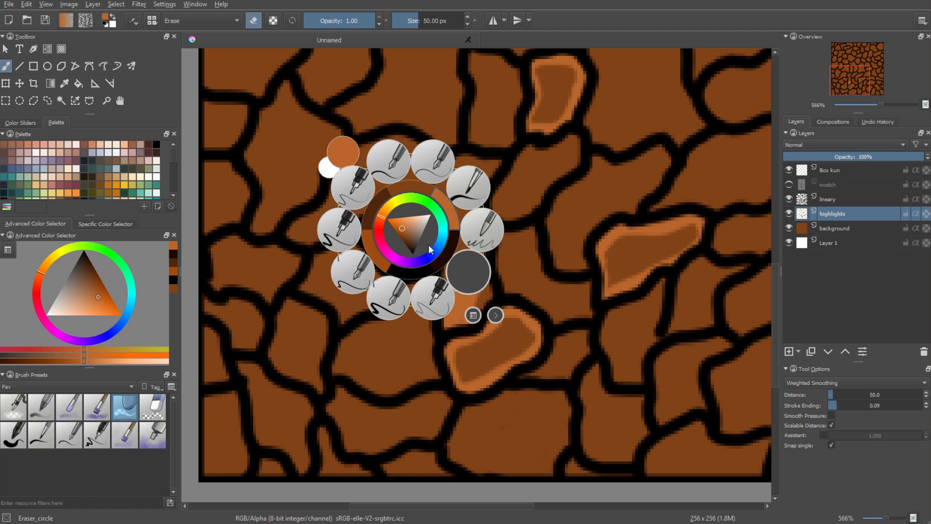
{"action": "left_click", "coordinate": [474, 316]}
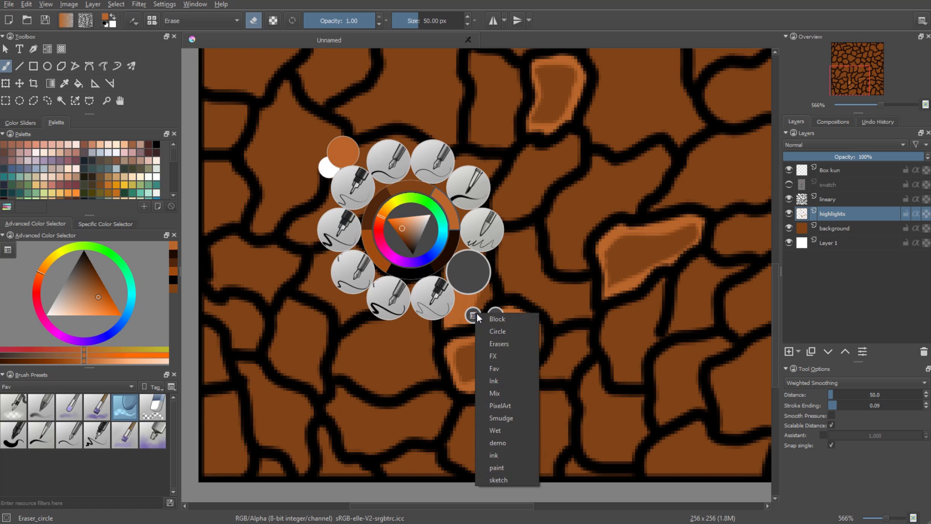
{"action": "left_click", "coordinate": [513, 343]}
{"action": "left_click", "coordinate": [464, 189]}
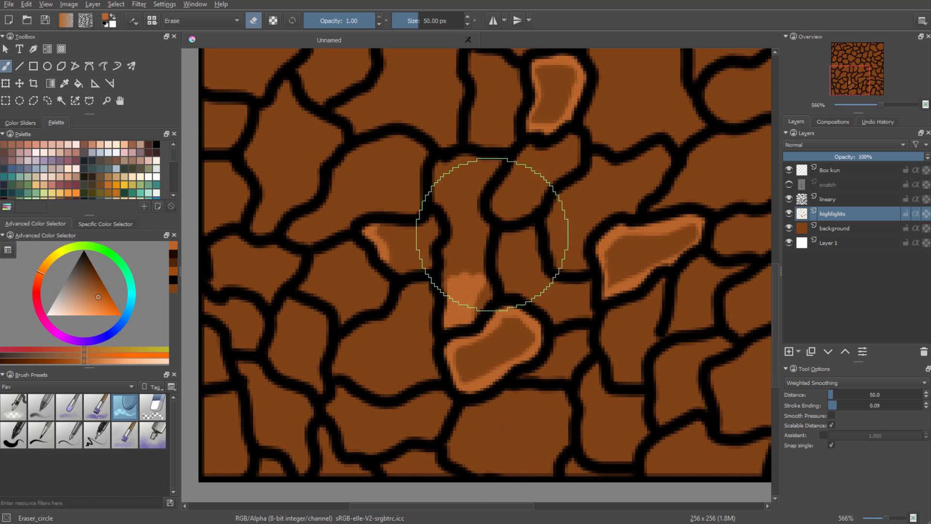
Set the eraser size to 23.32 px and erase the solid patch from the tall narrow stone.
{"action": "left_click_drag", "start_coordinate": [469, 223], "coordinate": [469, 239]}
{"action": "key", "text": "ctrl+z"}
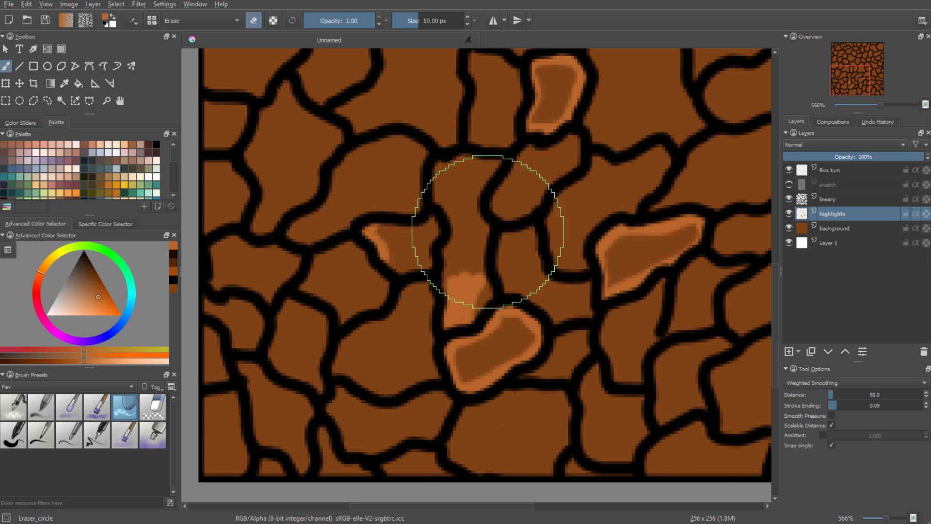
{"action": "left_click", "coordinate": [406, 22]}
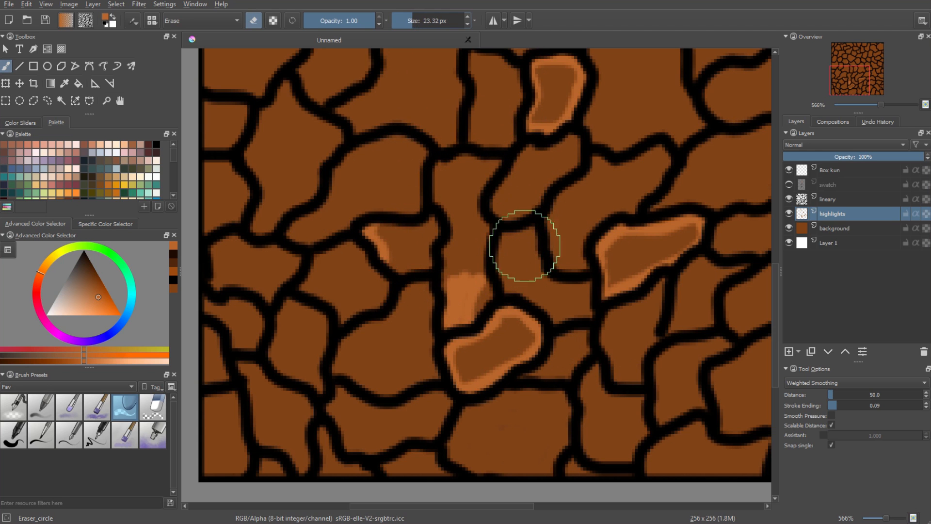
{"action": "left_click_drag", "start_coordinate": [478, 270], "coordinate": [446, 298]}
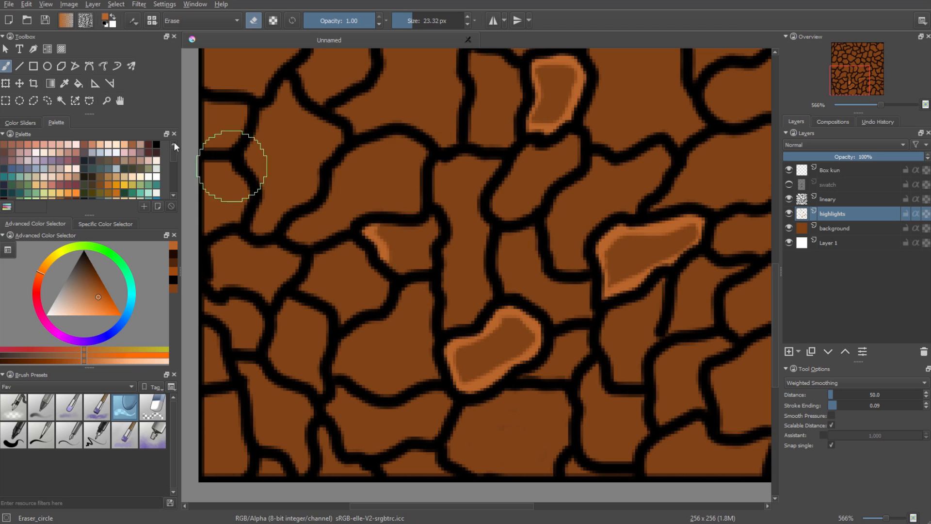
Switch back to the Ink_brush_25 preset and set its size to 4 px.
{"action": "left_click", "coordinate": [42, 436]}
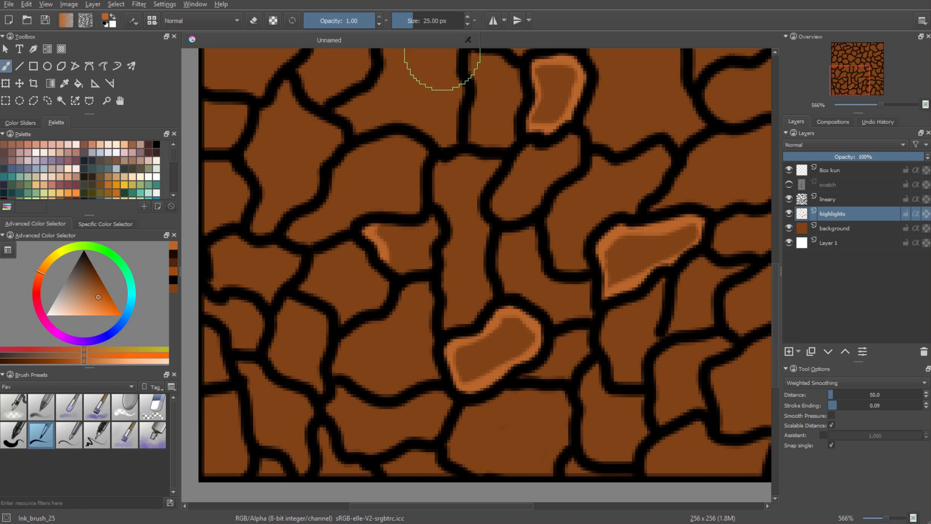
{"action": "left_click", "coordinate": [402, 23]}
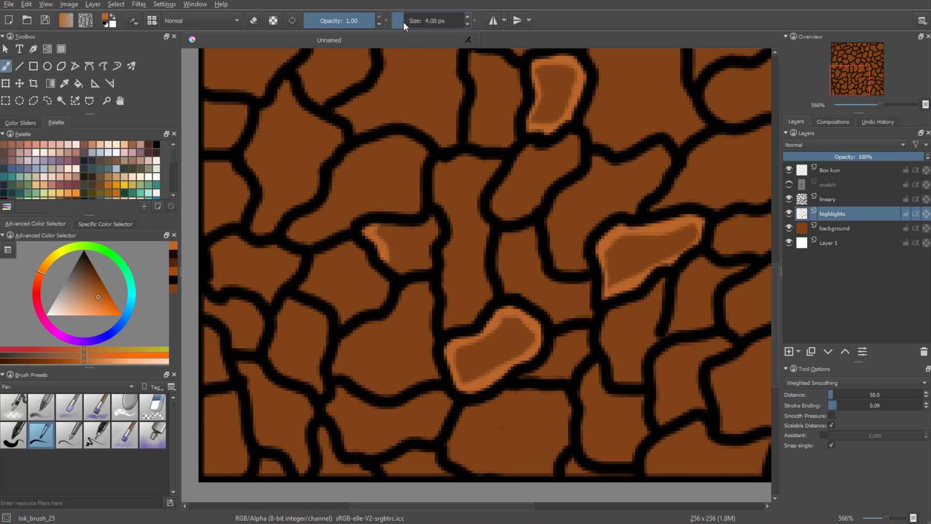
Set the brush size to 5 px and complete the highlight rim inside the small wedge-shaped stone.
{"action": "key", "text": "]"}
{"action": "mouse_move", "coordinate": [378, 266]}
{"action": "left_mouse_down"}
{"action": "mouse_move", "coordinate": [372, 368]}
{"action": "mouse_move", "coordinate": [398, 424]}
{"action": "left_mouse_up"}
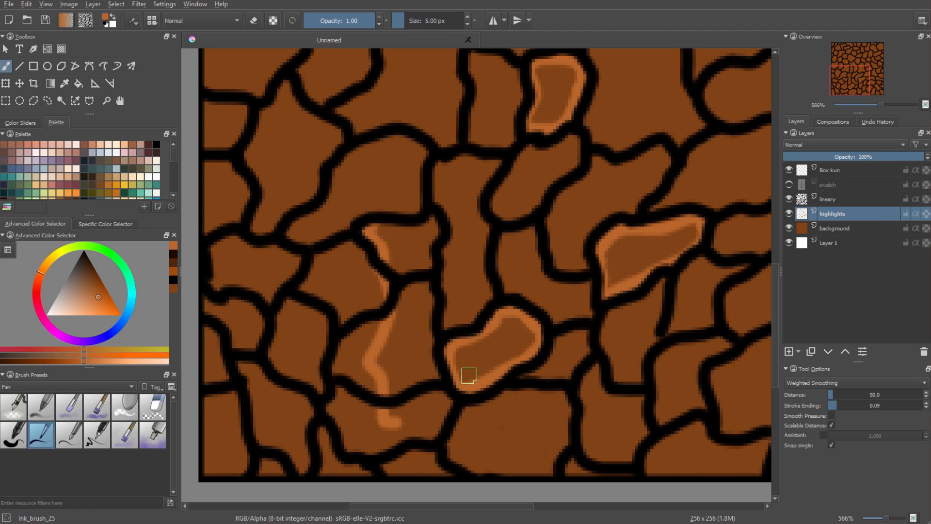
{"action": "left_click", "coordinate": [484, 325], "text": "ctrl"}
{"action": "key", "text": "ctrl+z"}
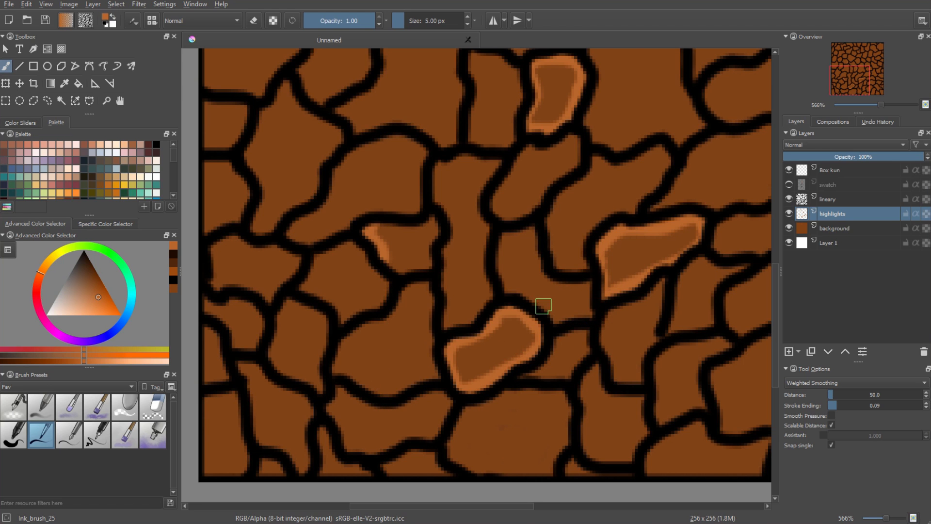
{"action": "mouse_move", "coordinate": [390, 261]}
{"action": "left_mouse_down"}
{"action": "mouse_move", "coordinate": [426, 260]}
{"action": "mouse_move", "coordinate": [429, 219]}
{"action": "mouse_move", "coordinate": [374, 223]}
{"action": "left_mouse_up"}
Paint over the highlight rim along the inside edge of the elongated pointed stone right of the centre.
{"action": "scroll", "coordinate": [525, 271], "scroll_direction": "down", "scroll_amount": 1}
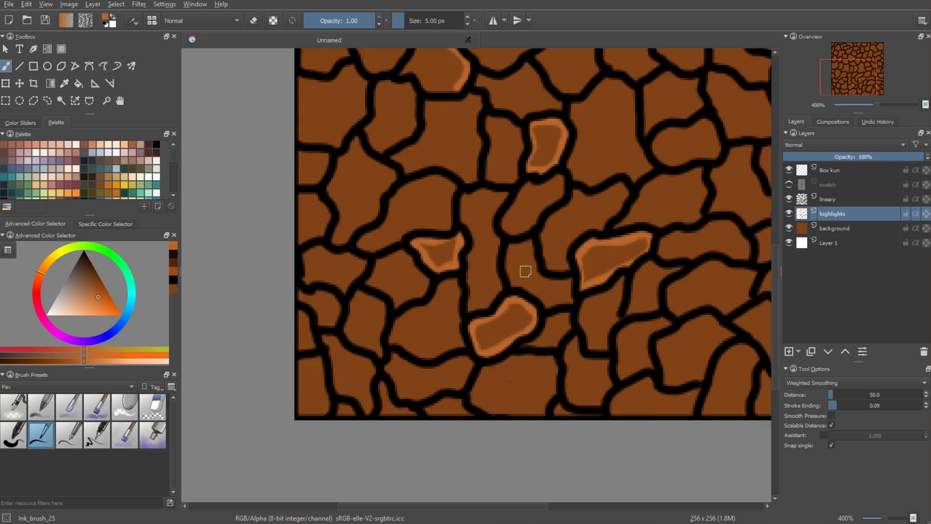
{"action": "scroll", "coordinate": [525, 271], "scroll_direction": "down", "scroll_amount": 2}
{"action": "scroll", "coordinate": [545, 283], "scroll_direction": "up", "scroll_amount": 2}
{"action": "scroll", "coordinate": [604, 372], "scroll_direction": "up", "scroll_amount": 1}
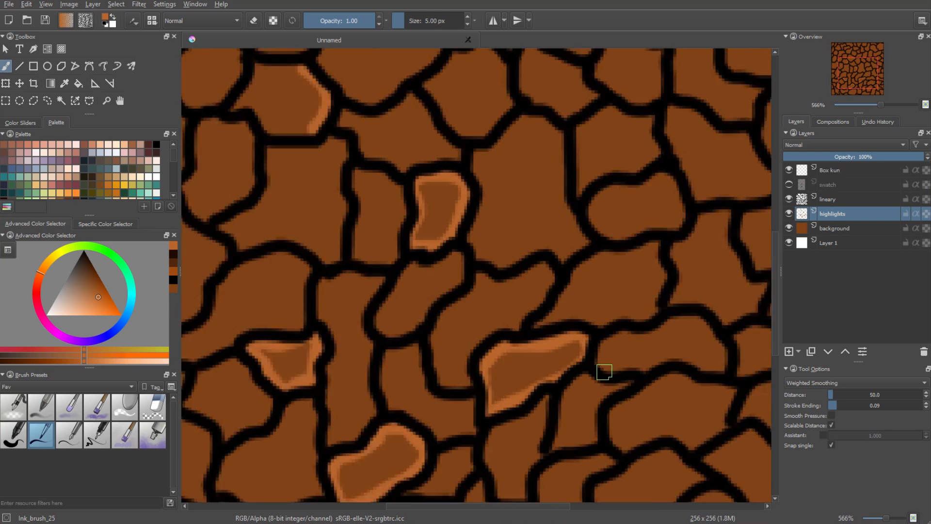
{"action": "scroll", "coordinate": [604, 371], "scroll_direction": "up", "scroll_amount": 1}
{"action": "mouse_move", "coordinate": [561, 328]}
{"action": "left_mouse_down"}
{"action": "mouse_move", "coordinate": [543, 370]}
{"action": "mouse_move", "coordinate": [488, 411]}
{"action": "left_mouse_up"}
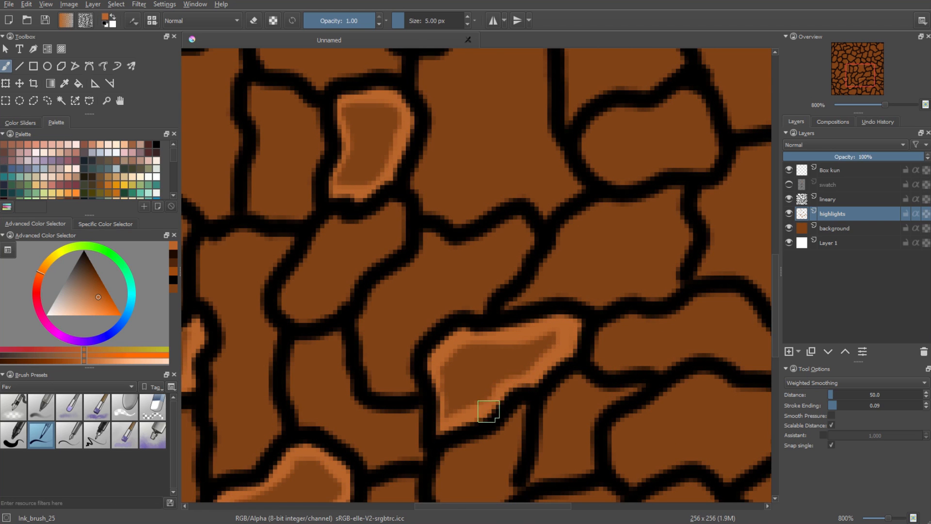
Paint highlight rims inside further stones scattered across the tile on the highlights layer.
{"action": "scroll", "coordinate": [489, 411], "scroll_direction": "down", "scroll_amount": 3}
{"action": "left_click_drag", "start_coordinate": [395, 290], "coordinate": [440, 305]}
{"action": "scroll", "coordinate": [393, 275], "scroll_direction": "up", "scroll_amount": 1}
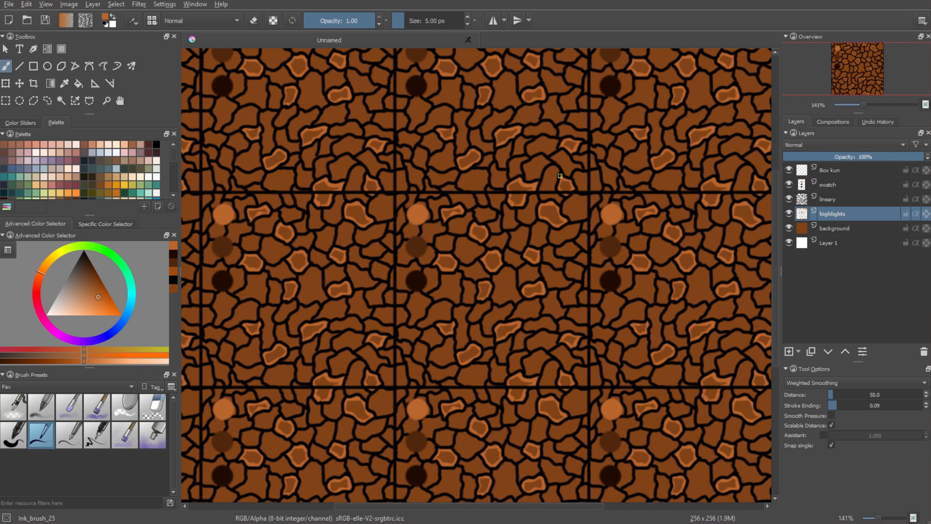
{"action": "mouse_move", "coordinate": [578, 224]}
{"action": "left_mouse_down"}
{"action": "mouse_move", "coordinate": [565, 241]}
{"action": "mouse_move", "coordinate": [550, 234]}
{"action": "mouse_move", "coordinate": [564, 258]}
{"action": "mouse_move", "coordinate": [572, 241]}
{"action": "mouse_move", "coordinate": [562, 247]}
{"action": "mouse_move", "coordinate": [576, 254]}
{"action": "mouse_move", "coordinate": [569, 239]}
{"action": "mouse_move", "coordinate": [561, 267]}
{"action": "mouse_move", "coordinate": [582, 277]}
{"action": "mouse_move", "coordinate": [569, 276]}
{"action": "left_mouse_up"}
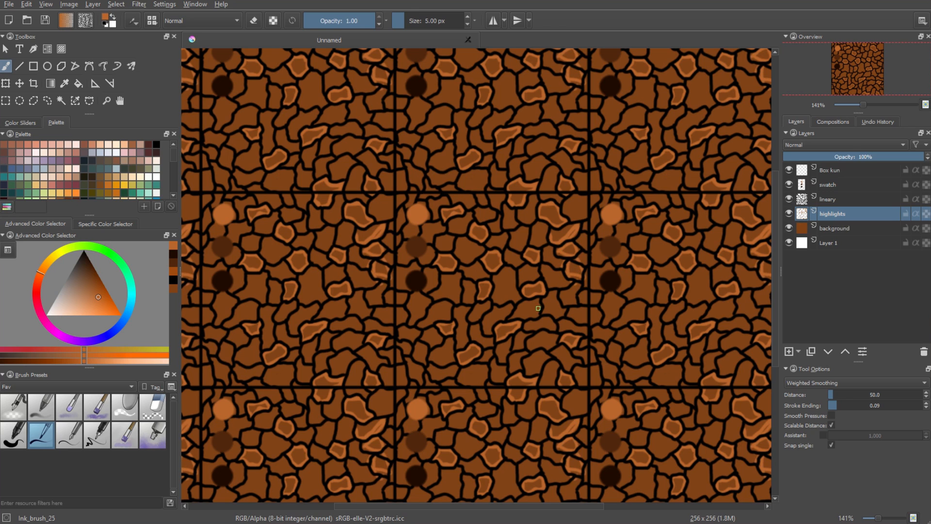
{"action": "key", "text": "ctrl+z"}
{"action": "key", "text": "ctrl+z"}
{"action": "key", "text": "ctrl+z"}
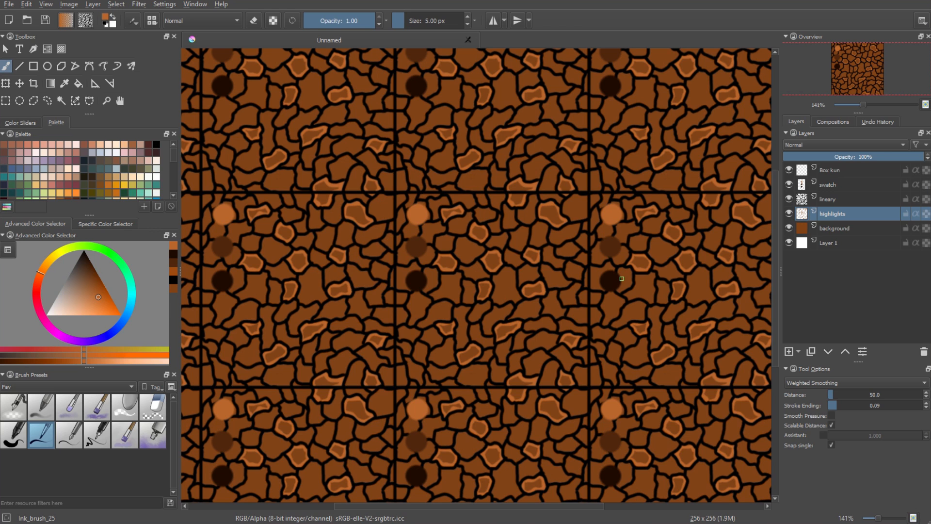
Add a new layer above the highlights layer and name it Midtone.
{"action": "left_click_drag", "start_coordinate": [580, 298], "coordinate": [547, 310]}
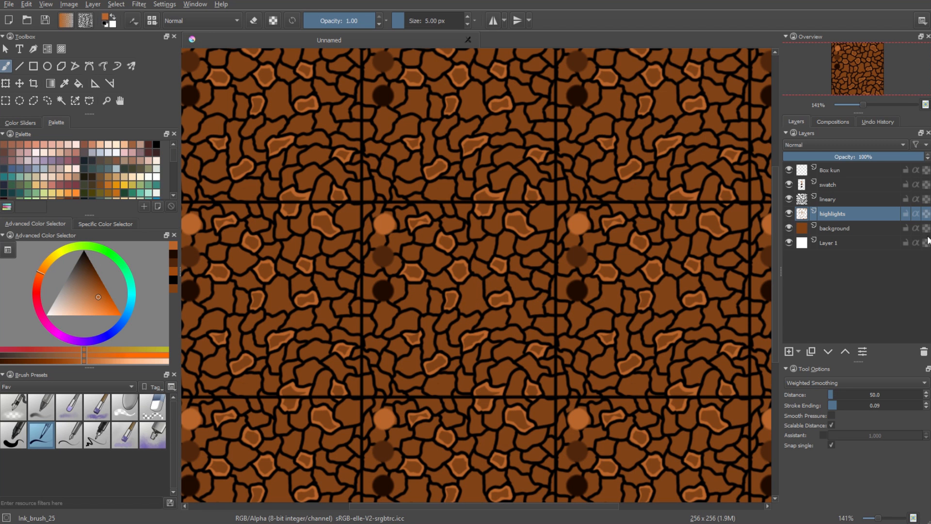
{"action": "left_click", "coordinate": [789, 351]}
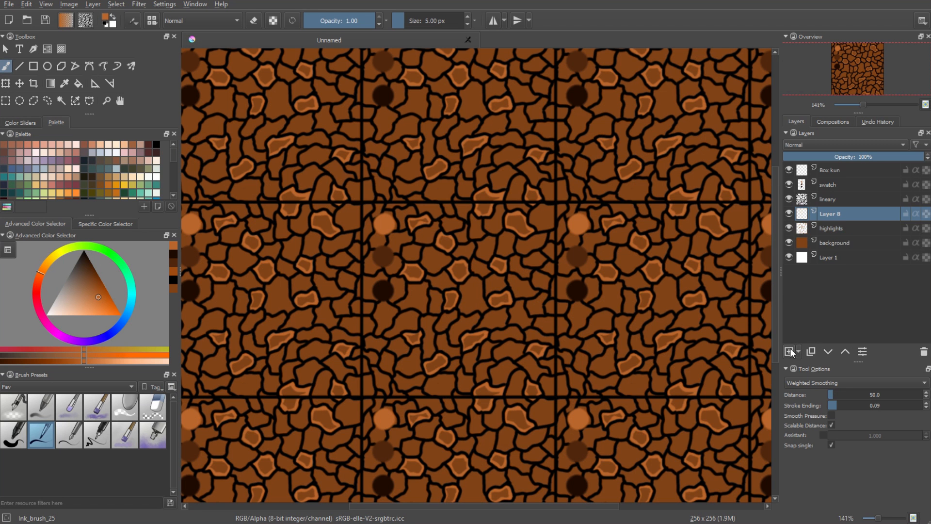
{"action": "scroll", "coordinate": [442, 300], "scroll_direction": "up", "scroll_amount": 1}
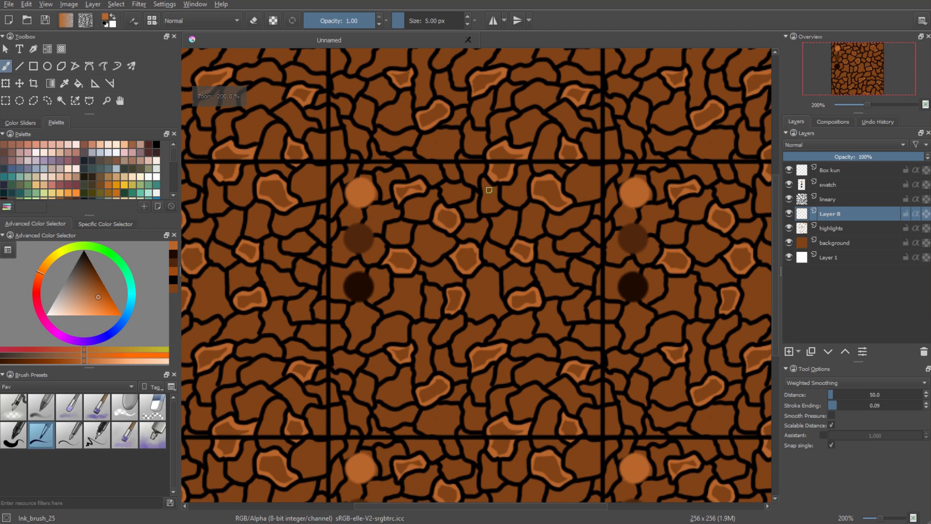
{"action": "double_click", "coordinate": [833, 216]}
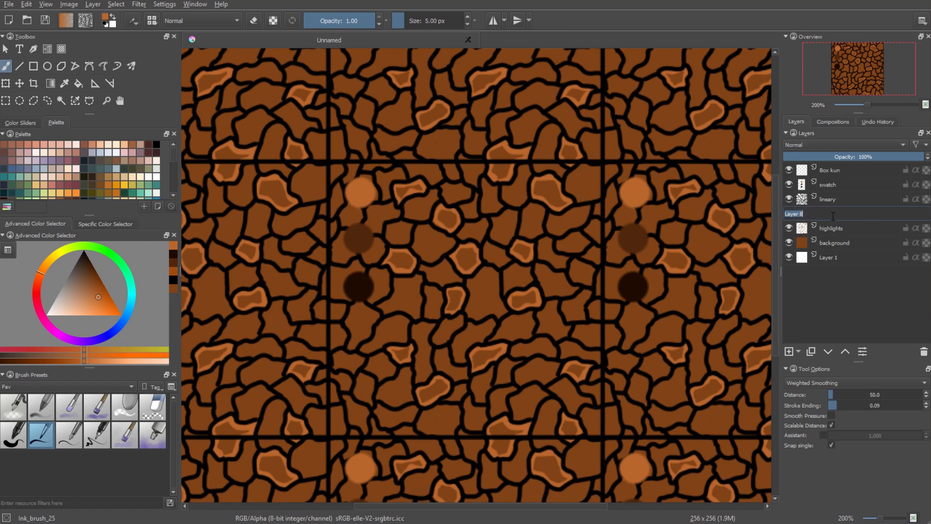
{"action": "type", "text": "Midtone"}
{"action": "key", "text": "Return"}
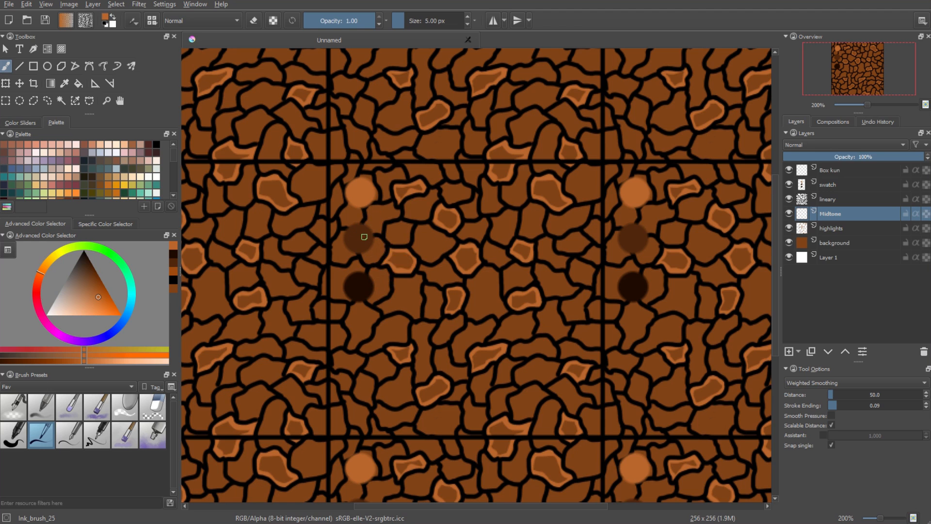
Sample the medium-dark brown swatch as the brush colour and hide the swatch layer.
{"action": "left_click", "coordinate": [362, 237], "text": "ctrl"}
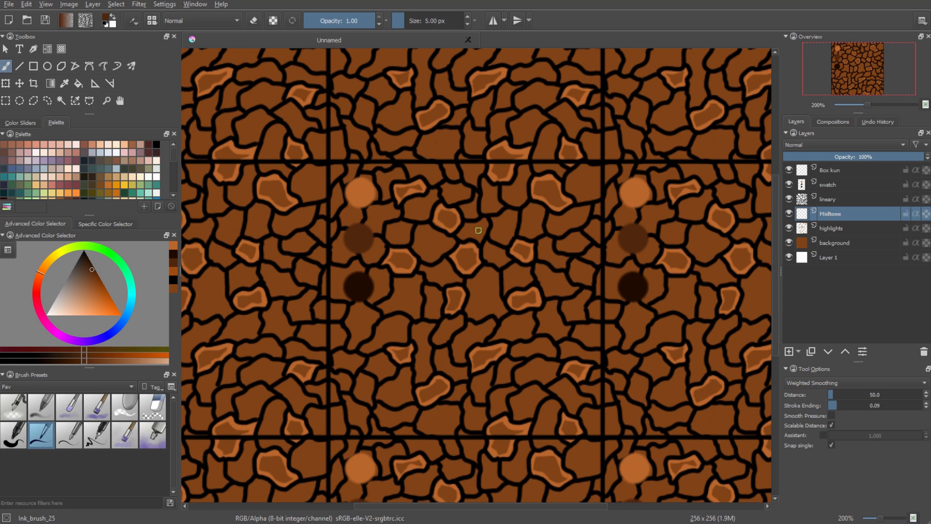
{"action": "left_click", "coordinate": [789, 185]}
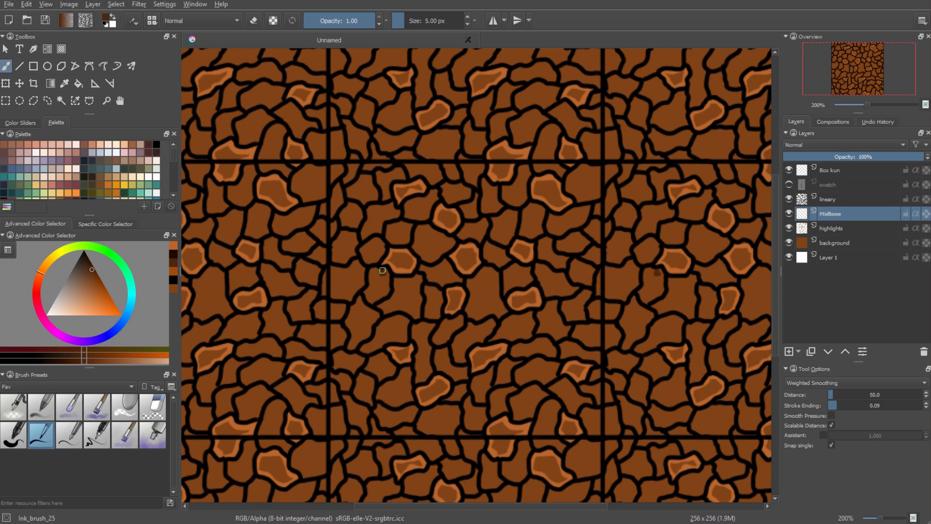
{"action": "left_click_drag", "start_coordinate": [395, 279], "coordinate": [392, 288]}
{"action": "key", "text": "ctrl+z"}
{"action": "left_click_drag", "start_coordinate": [382, 271], "coordinate": [392, 277]}
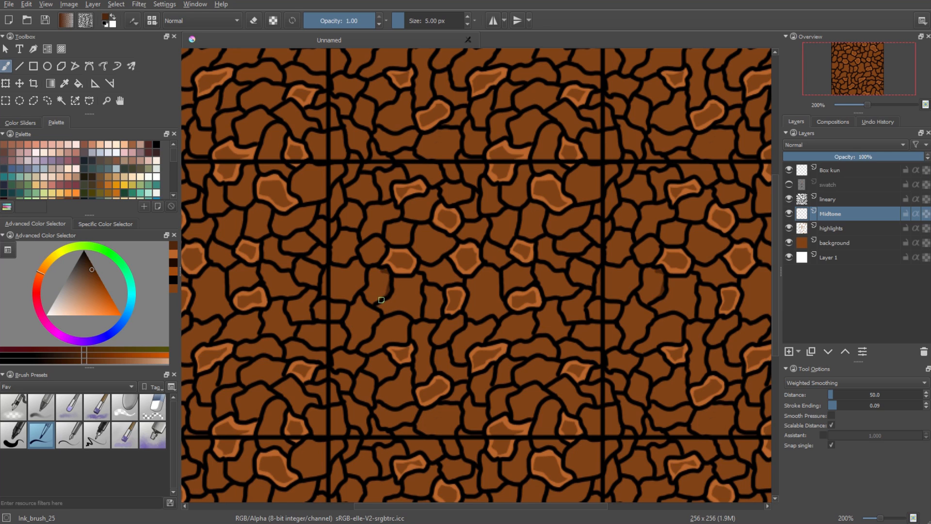
{"action": "key", "text": "ctrl+z"}
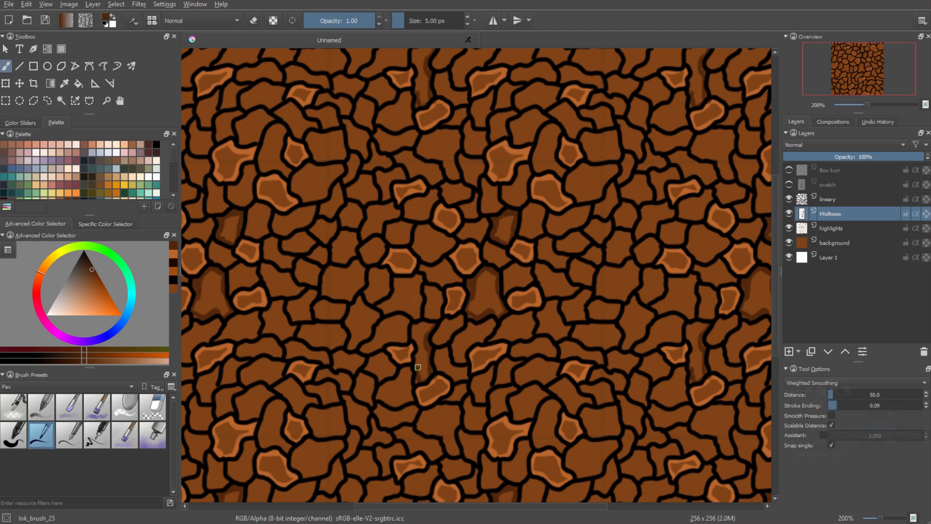
Paint dark brown midtone shading inside the edges of the tall narrow stone, the star-shaped stone and stones near them.
{"action": "left_click_drag", "start_coordinate": [423, 325], "coordinate": [427, 368]}
{"action": "mouse_move", "coordinate": [376, 316]}
{"action": "left_mouse_down"}
{"action": "mouse_move", "coordinate": [360, 344]}
{"action": "mouse_move", "coordinate": [353, 313]}
{"action": "mouse_move", "coordinate": [371, 310]}
{"action": "left_mouse_up"}
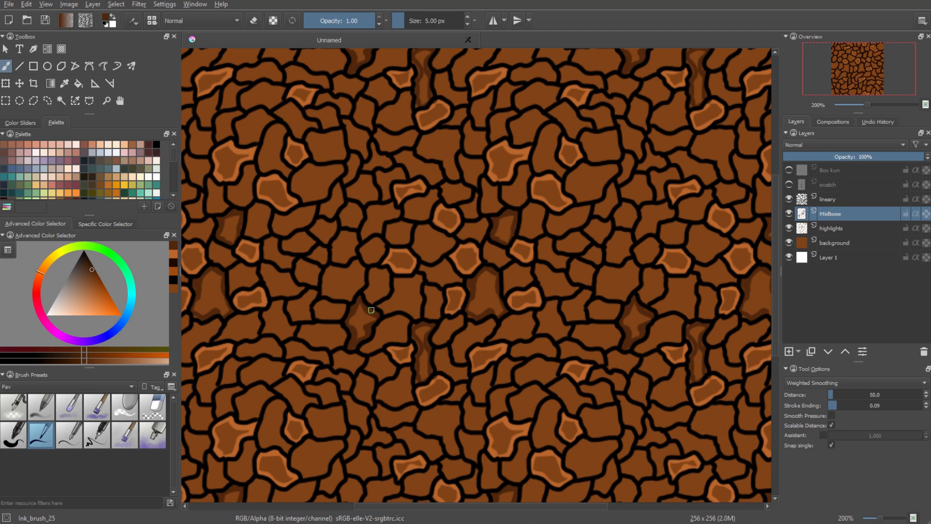
{"action": "mouse_move", "coordinate": [420, 277]}
{"action": "left_mouse_down"}
{"action": "mouse_move", "coordinate": [384, 313]}
{"action": "mouse_move", "coordinate": [420, 291]}
{"action": "left_mouse_up"}
{"action": "left_click_drag", "start_coordinate": [361, 375], "coordinate": [372, 383]}
{"action": "left_click_drag", "start_coordinate": [346, 386], "coordinate": [324, 372]}
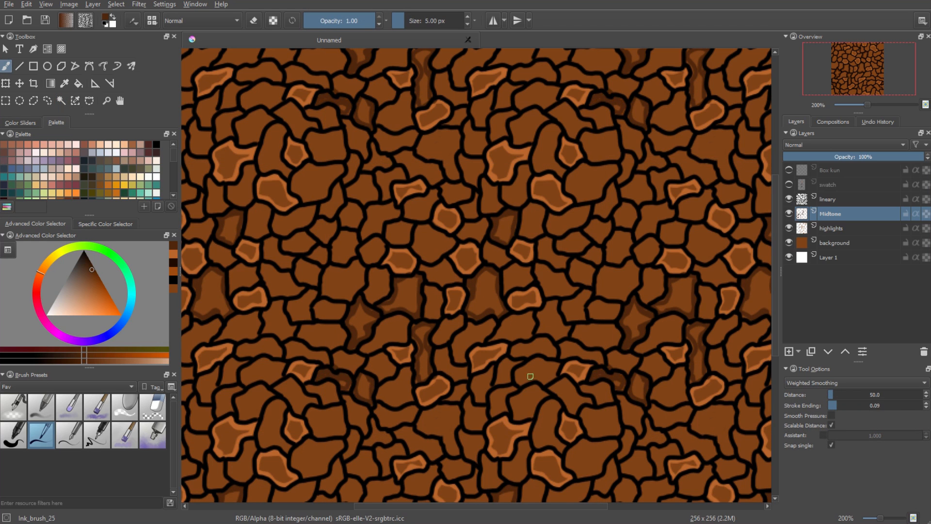
Shade the flat elongated stone, the small round stone and several nearby small stones with the midtone brown.
{"action": "mouse_move", "coordinate": [408, 431]}
{"action": "left_mouse_down"}
{"action": "mouse_move", "coordinate": [421, 453]}
{"action": "mouse_move", "coordinate": [429, 440]}
{"action": "mouse_move", "coordinate": [484, 436]}
{"action": "left_mouse_up"}
{"action": "mouse_move", "coordinate": [490, 372]}
{"action": "left_mouse_down"}
{"action": "mouse_move", "coordinate": [484, 395]}
{"action": "mouse_move", "coordinate": [489, 376]}
{"action": "left_mouse_up"}
{"action": "mouse_move", "coordinate": [544, 339]}
{"action": "left_mouse_down"}
{"action": "mouse_move", "coordinate": [549, 354]}
{"action": "mouse_move", "coordinate": [527, 346]}
{"action": "left_mouse_up"}
{"action": "left_click_drag", "start_coordinate": [335, 223], "coordinate": [320, 220]}
{"action": "left_click_drag", "start_coordinate": [379, 239], "coordinate": [369, 259]}
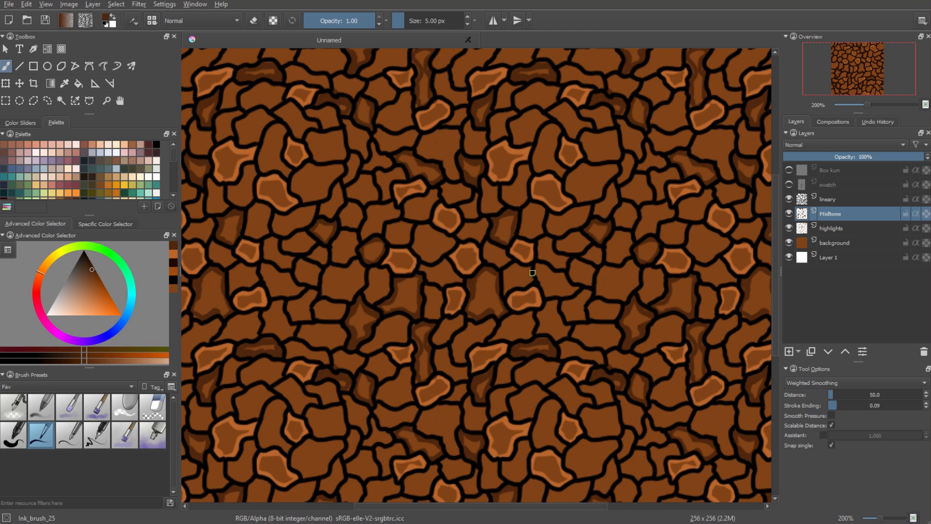
Add midtone shading to the stones around the highlighted stones in the middle of the tile, undoing the last stroke.
{"action": "left_click_drag", "start_coordinate": [420, 233], "coordinate": [450, 246]}
{"action": "left_click_drag", "start_coordinate": [455, 282], "coordinate": [427, 269]}
{"action": "left_click_drag", "start_coordinate": [562, 264], "coordinate": [543, 243]}
{"action": "mouse_move", "coordinate": [330, 268]}
{"action": "left_mouse_down"}
{"action": "mouse_move", "coordinate": [323, 274]}
{"action": "mouse_move", "coordinate": [361, 268]}
{"action": "left_mouse_up"}
{"action": "left_click_drag", "start_coordinate": [354, 194], "coordinate": [374, 178]}
{"action": "mouse_move", "coordinate": [428, 194]}
{"action": "left_mouse_down"}
{"action": "mouse_move", "coordinate": [410, 217]}
{"action": "mouse_move", "coordinate": [432, 195]}
{"action": "left_mouse_up"}
{"action": "left_click_drag", "start_coordinate": [484, 196], "coordinate": [488, 212]}
{"action": "key", "text": "ctrl+z"}
Paint midtone shading on the small stone near the tile's side edge and the squarish stone beside the arched one.
{"action": "left_click_drag", "start_coordinate": [581, 290], "coordinate": [568, 310]}
{"action": "left_click_drag", "start_coordinate": [583, 318], "coordinate": [579, 290]}
{"action": "left_click_drag", "start_coordinate": [342, 138], "coordinate": [313, 146]}
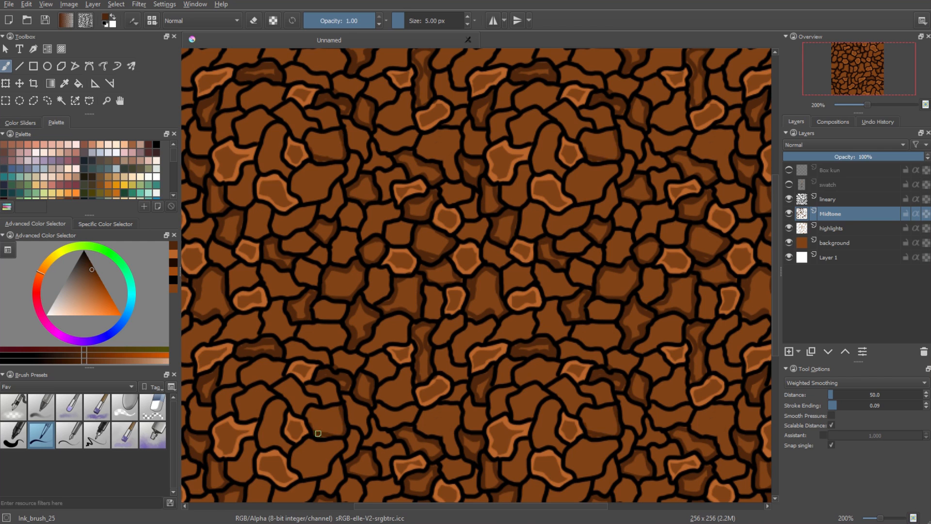
{"action": "left_click_drag", "start_coordinate": [334, 429], "coordinate": [338, 409]}
Show the swatch layer, sample the near-black brown swatch as the brush colour, and hide the layer again.
{"action": "scroll", "coordinate": [522, 343], "scroll_direction": "down", "scroll_amount": 1}
{"action": "left_click_drag", "start_coordinate": [402, 143], "coordinate": [429, 179]}
{"action": "left_click", "coordinate": [789, 184]}
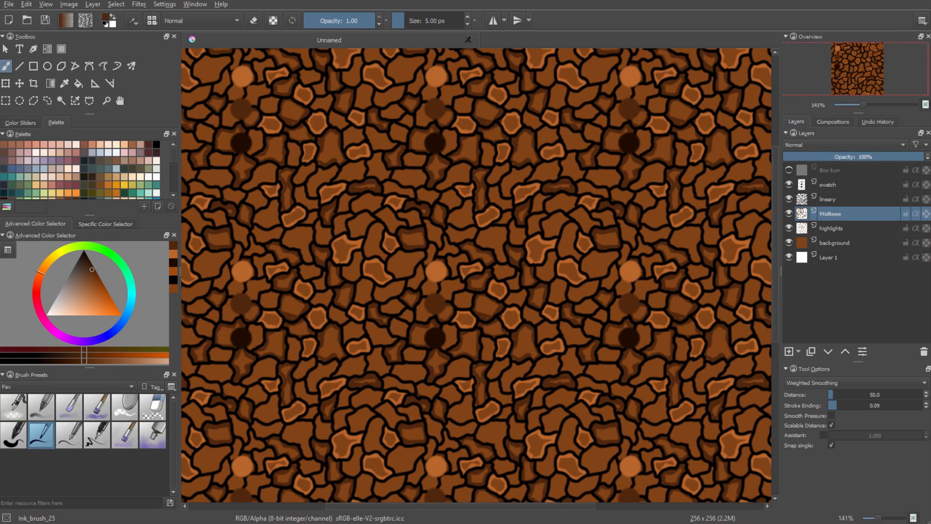
{"action": "left_click", "coordinate": [434, 340], "text": "ctrl"}
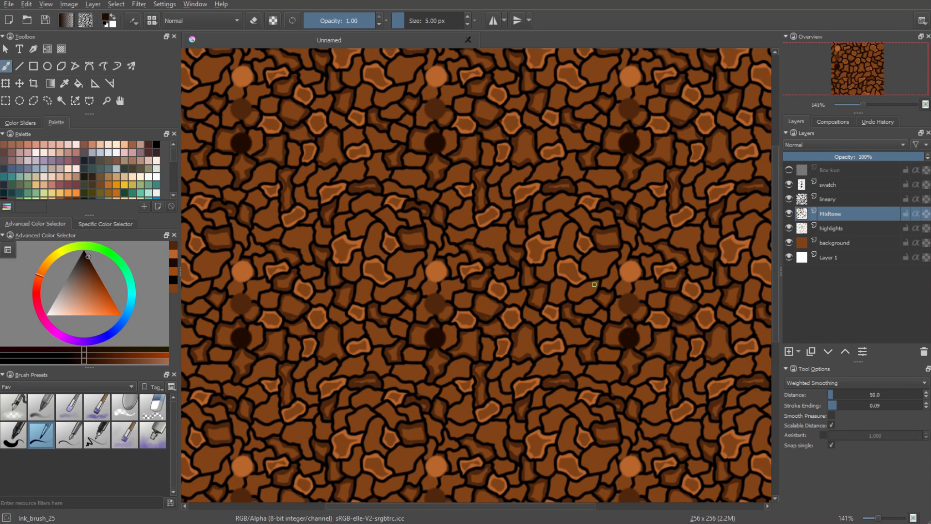
{"action": "left_click", "coordinate": [789, 184]}
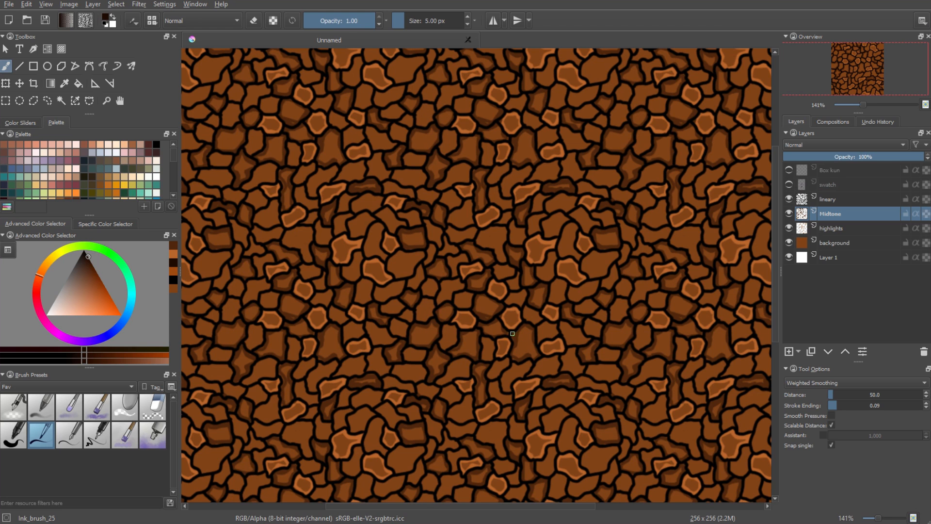
Paint near-black shadows along the edges of stones around the narrow slanted stone and the tall narrow stone.
{"action": "scroll", "coordinate": [512, 334], "scroll_direction": "up", "scroll_amount": 1}
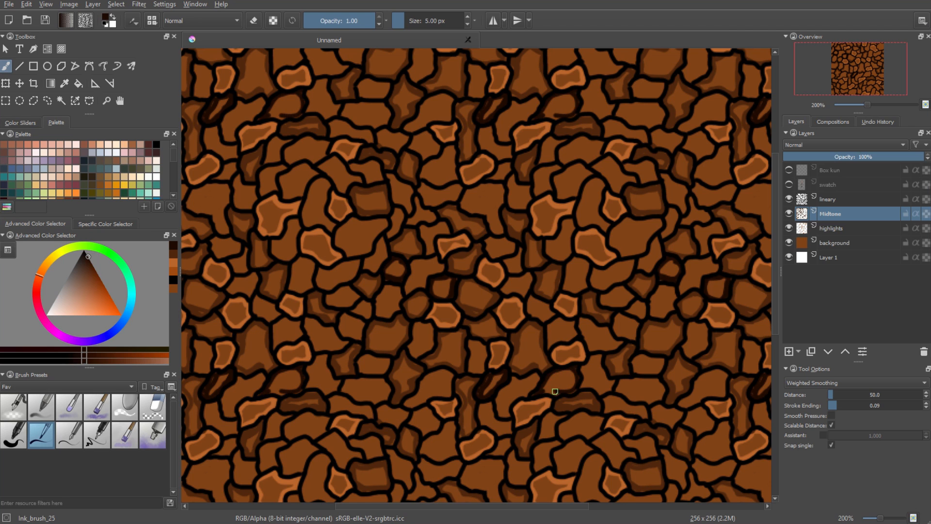
{"action": "left_click_drag", "start_coordinate": [511, 427], "coordinate": [508, 347]}
{"action": "mouse_move", "coordinate": [493, 406]}
{"action": "left_mouse_down"}
{"action": "mouse_move", "coordinate": [496, 451]}
{"action": "mouse_move", "coordinate": [495, 435]}
{"action": "mouse_move", "coordinate": [487, 449]}
{"action": "mouse_move", "coordinate": [470, 426]}
{"action": "left_mouse_up"}
Turn off wrap-around mode and paint a near-black shadow along the edges of the irregular stone near the tile's right side.
{"action": "key", "text": "w"}
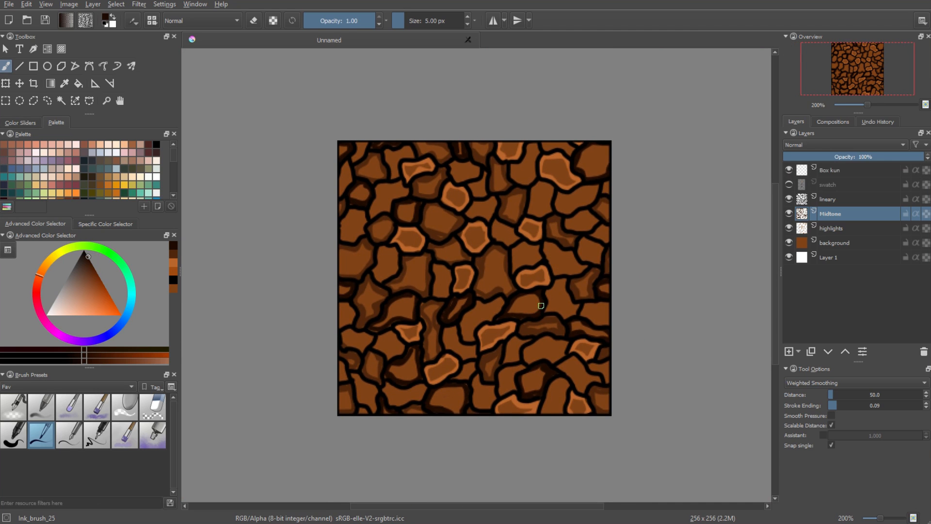
{"action": "scroll", "coordinate": [608, 246], "scroll_direction": "up", "scroll_amount": 1}
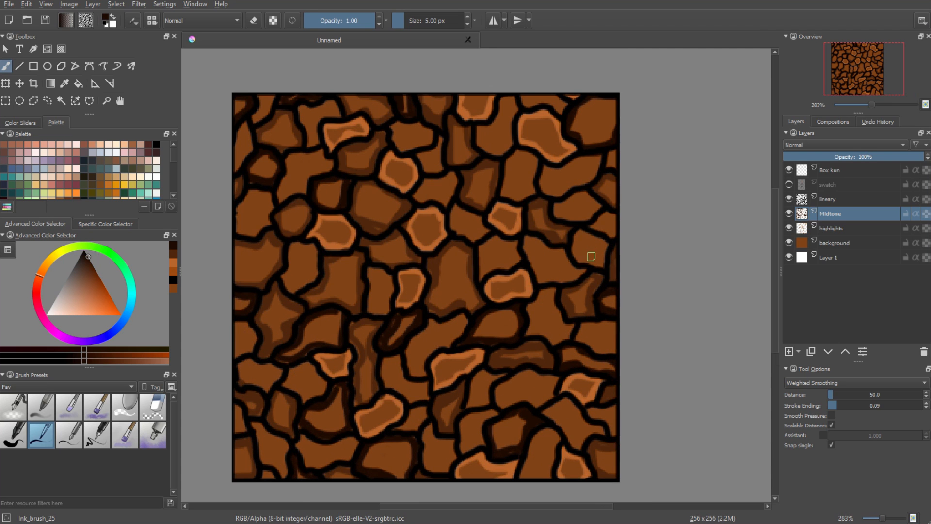
{"action": "scroll", "coordinate": [577, 264], "scroll_direction": "up", "scroll_amount": 1}
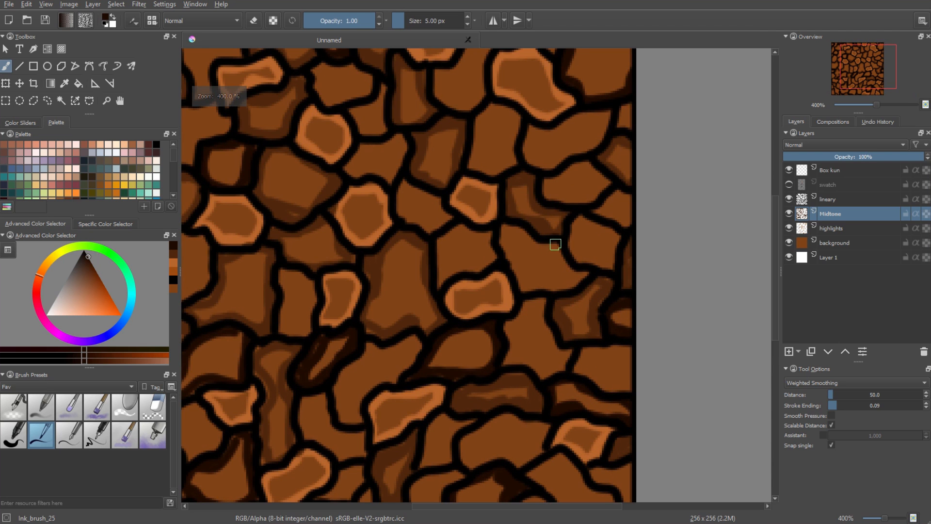
{"action": "mouse_move", "coordinate": [575, 271]}
{"action": "left_mouse_down"}
{"action": "mouse_move", "coordinate": [584, 272]}
{"action": "mouse_move", "coordinate": [571, 285]}
{"action": "mouse_move", "coordinate": [522, 286]}
{"action": "mouse_move", "coordinate": [505, 233]}
{"action": "left_mouse_up"}
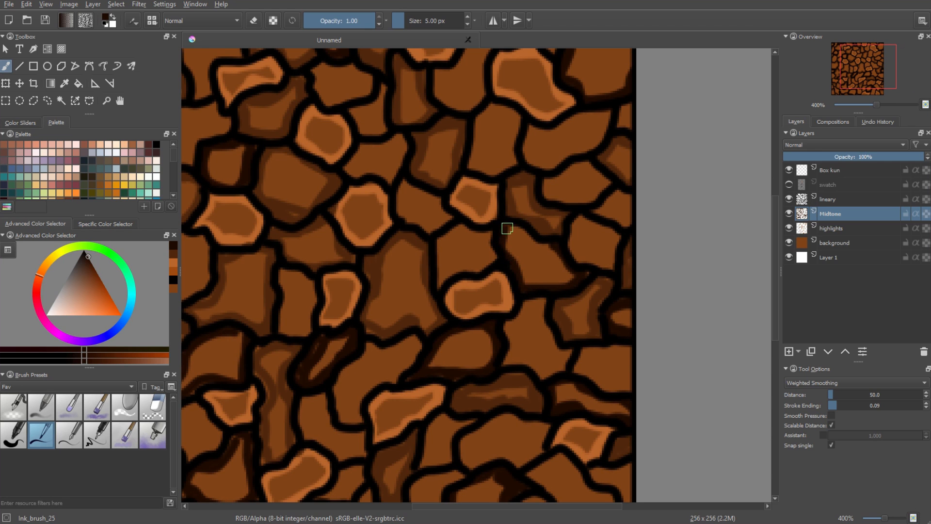
Paint a near-black shadow around the inside edge of the small stone between the two highlighted stones right of centre.
{"action": "key", "text": "minus"}
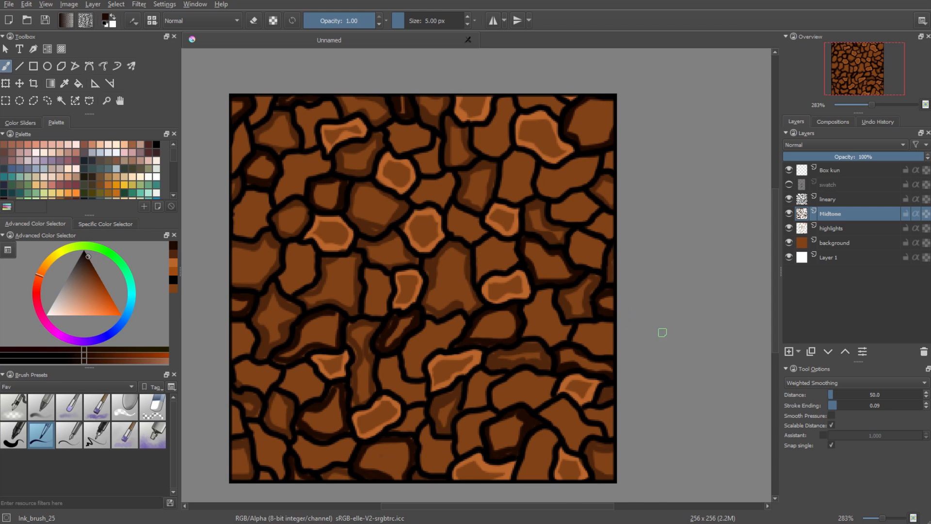
{"action": "key", "text": "plus"}
{"action": "scroll", "coordinate": [511, 237], "scroll_direction": "up", "scroll_amount": 1}
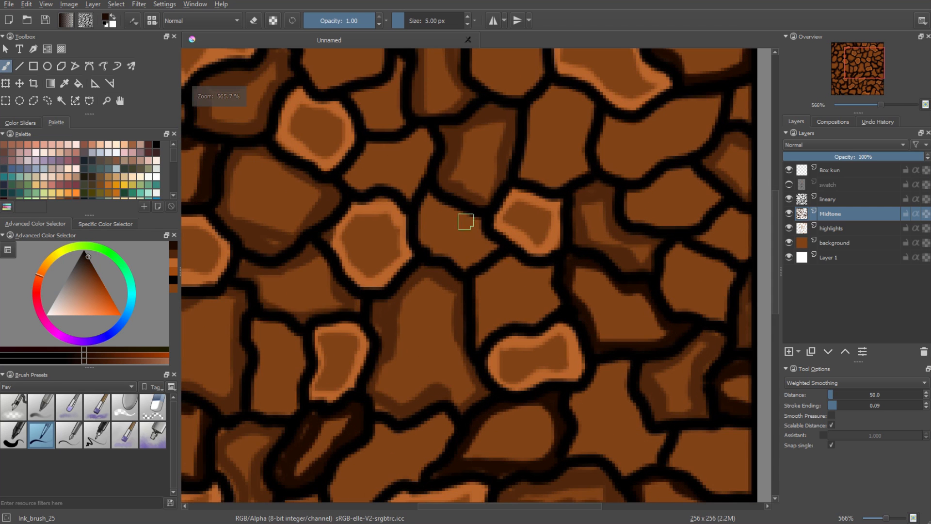
{"action": "mouse_move", "coordinate": [496, 245]}
{"action": "left_mouse_down"}
{"action": "mouse_move", "coordinate": [470, 265]}
{"action": "mouse_move", "coordinate": [425, 245]}
{"action": "mouse_move", "coordinate": [428, 200]}
{"action": "mouse_move", "coordinate": [475, 218]}
{"action": "mouse_move", "coordinate": [480, 230]}
{"action": "mouse_move", "coordinate": [477, 261]}
{"action": "mouse_move", "coordinate": [446, 261]}
{"action": "mouse_move", "coordinate": [426, 247]}
{"action": "mouse_move", "coordinate": [428, 200]}
{"action": "left_mouse_up"}
{"action": "scroll", "coordinate": [429, 199], "scroll_direction": "down", "scroll_amount": 1}
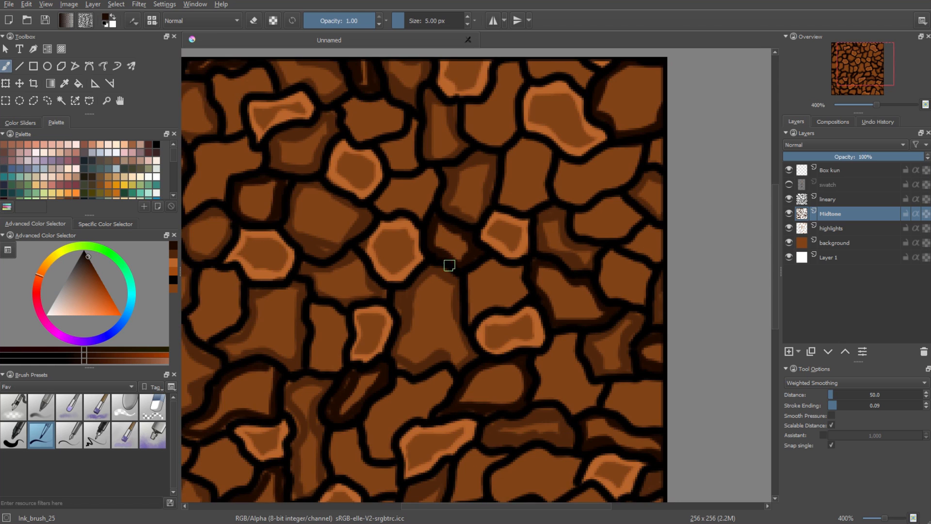
{"action": "scroll", "coordinate": [488, 284], "scroll_direction": "down", "scroll_amount": 1}
{"action": "scroll", "coordinate": [489, 284], "scroll_direction": "down", "scroll_amount": 1}
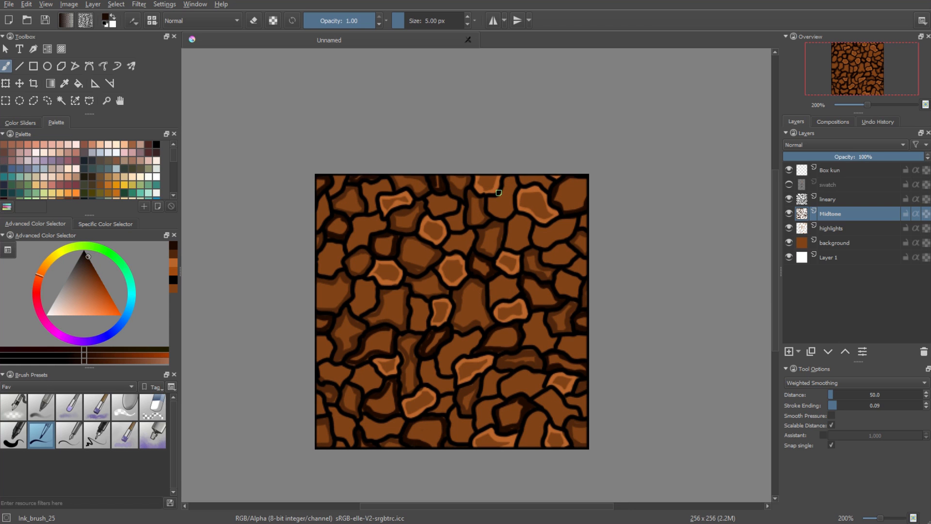
{"action": "scroll", "coordinate": [493, 250], "scroll_direction": "up", "scroll_amount": 1}
{"action": "scroll", "coordinate": [450, 223], "scroll_direction": "up", "scroll_amount": 1}
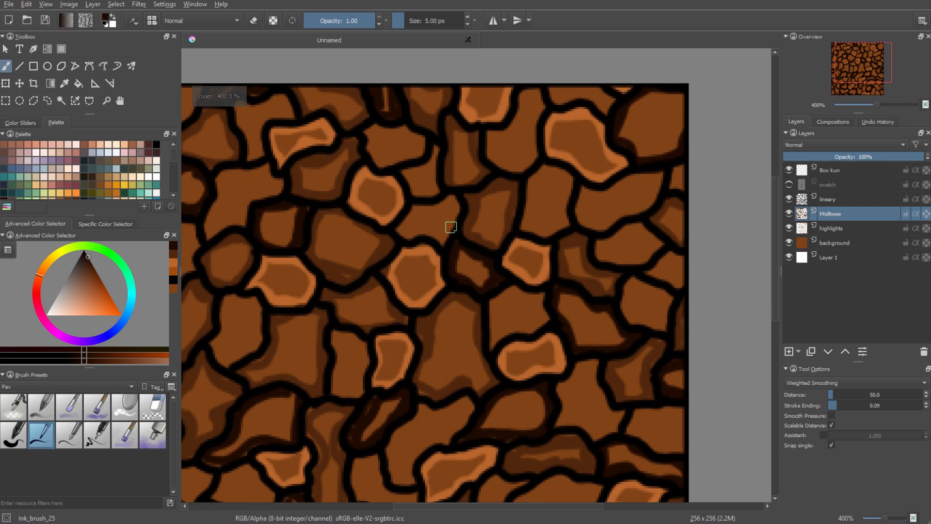
{"action": "scroll", "coordinate": [405, 135], "scroll_direction": "up", "scroll_amount": 3}
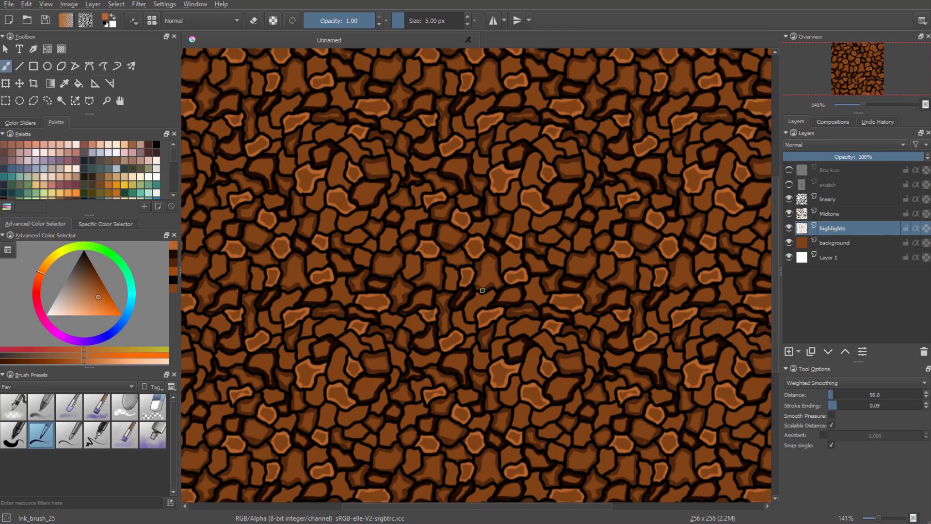
Paint light orange-brown highlights around the inside edges of two small neighbouring stones on the highlights layer.
{"action": "scroll", "coordinate": [345, 222], "scroll_direction": "up", "scroll_amount": 1}
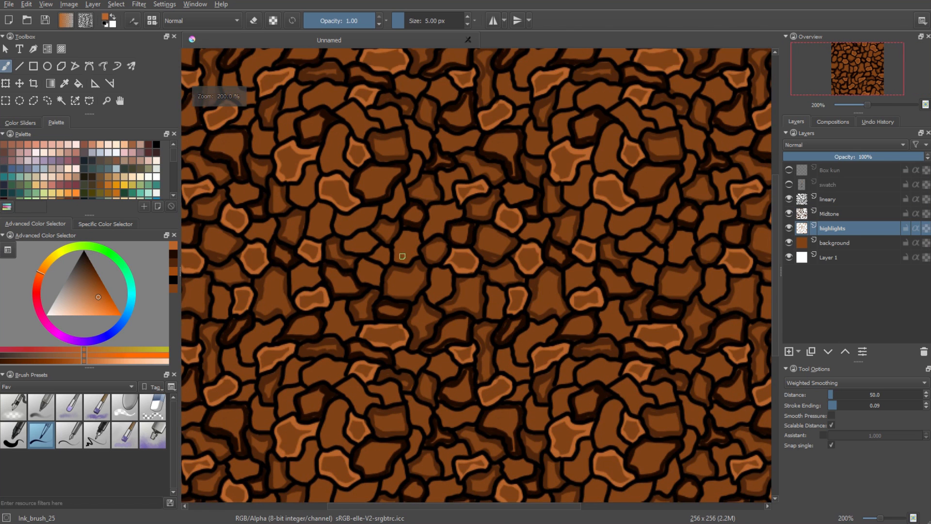
{"action": "scroll", "coordinate": [402, 256], "scroll_direction": "up", "scroll_amount": 1}
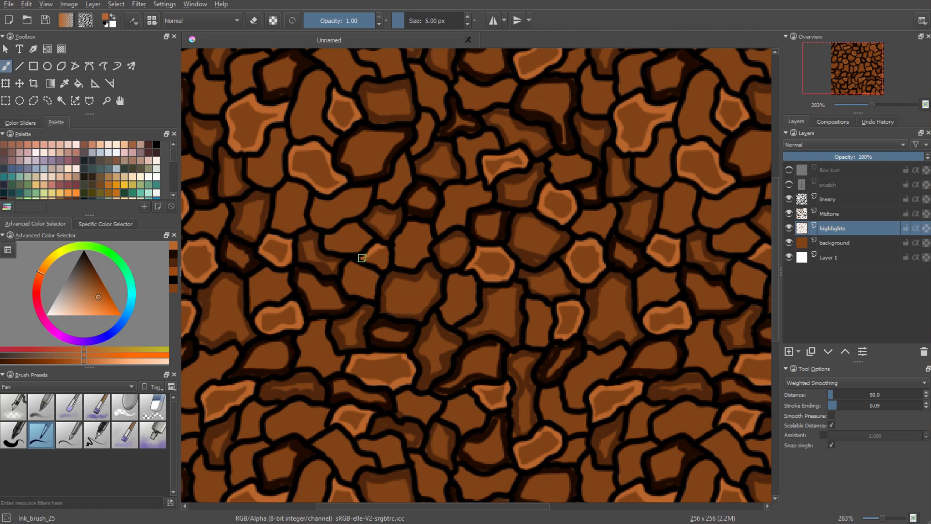
{"action": "mouse_move", "coordinate": [361, 258]}
{"action": "left_mouse_down"}
{"action": "mouse_move", "coordinate": [376, 269]}
{"action": "mouse_move", "coordinate": [386, 261]}
{"action": "mouse_move", "coordinate": [374, 244]}
{"action": "mouse_move", "coordinate": [349, 251]}
{"action": "mouse_move", "coordinate": [320, 238]}
{"action": "mouse_move", "coordinate": [360, 231]}
{"action": "left_mouse_up"}
{"action": "scroll", "coordinate": [587, 245], "scroll_direction": "down", "scroll_amount": 1}
{"action": "left_click_drag", "start_coordinate": [579, 257], "coordinate": [550, 262]}
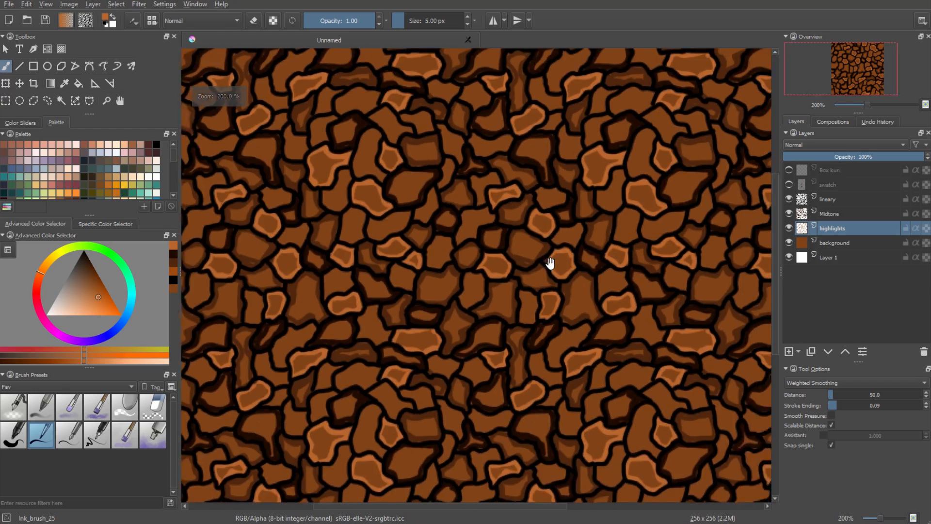
{"action": "scroll", "coordinate": [518, 261], "scroll_direction": "down", "scroll_amount": 2}
{"action": "scroll", "coordinate": [519, 259], "scroll_direction": "down", "scroll_amount": 3}
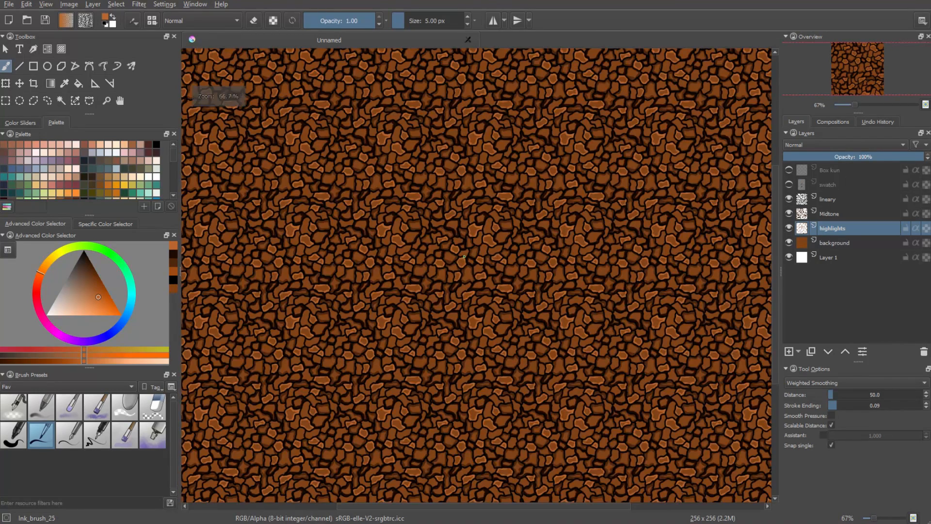
{"action": "scroll", "coordinate": [502, 235], "scroll_direction": "up", "scroll_amount": 2}
{"action": "scroll", "coordinate": [502, 234], "scroll_direction": "up", "scroll_amount": 1}
{"action": "scroll", "coordinate": [497, 232], "scroll_direction": "down", "scroll_amount": 1}
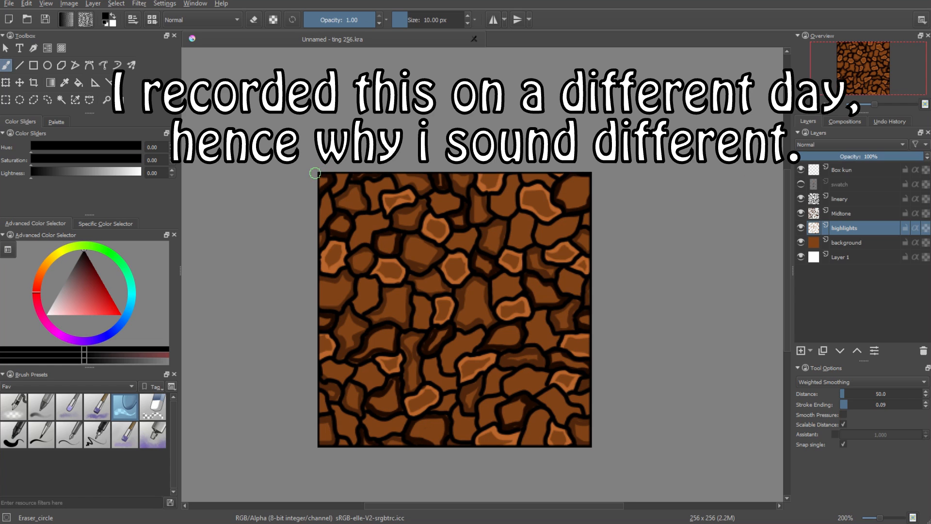
Turn off wrap-around mode, undo the last stroke, and hide the Box kun border layer.
{"action": "mouse_move", "coordinate": [318, 194]}
{"action": "left_mouse_down"}
{"action": "mouse_move", "coordinate": [318, 463]}
{"action": "mouse_move", "coordinate": [383, 442]}
{"action": "mouse_move", "coordinate": [586, 445]}
{"action": "mouse_move", "coordinate": [593, 169]}
{"action": "left_mouse_up"}
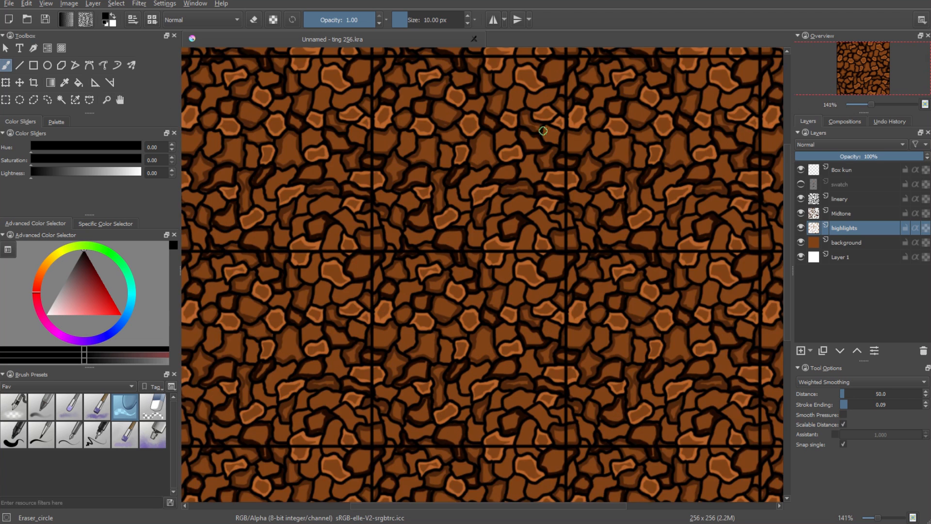
{"action": "key", "text": "w"}
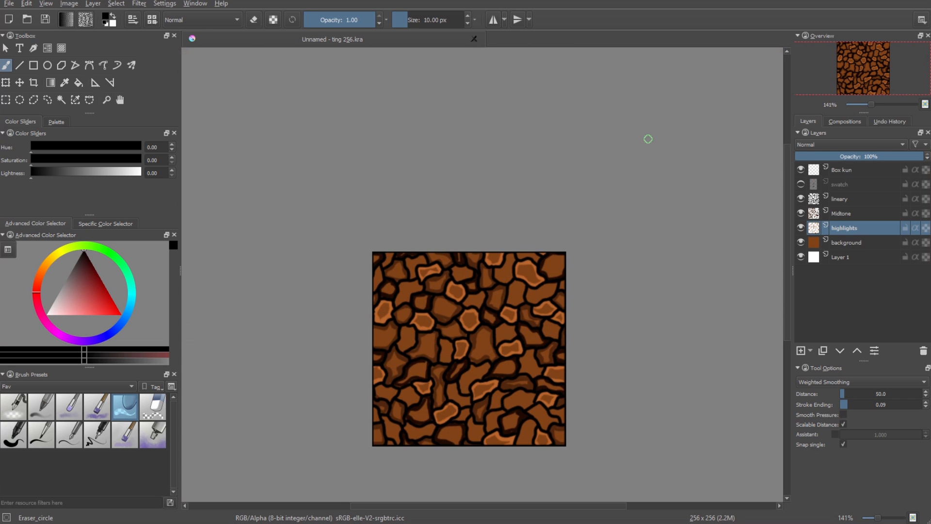
{"action": "left_click_drag", "start_coordinate": [570, 323], "coordinate": [595, 244]}
{"action": "scroll", "coordinate": [553, 292], "scroll_direction": "up", "scroll_amount": 1}
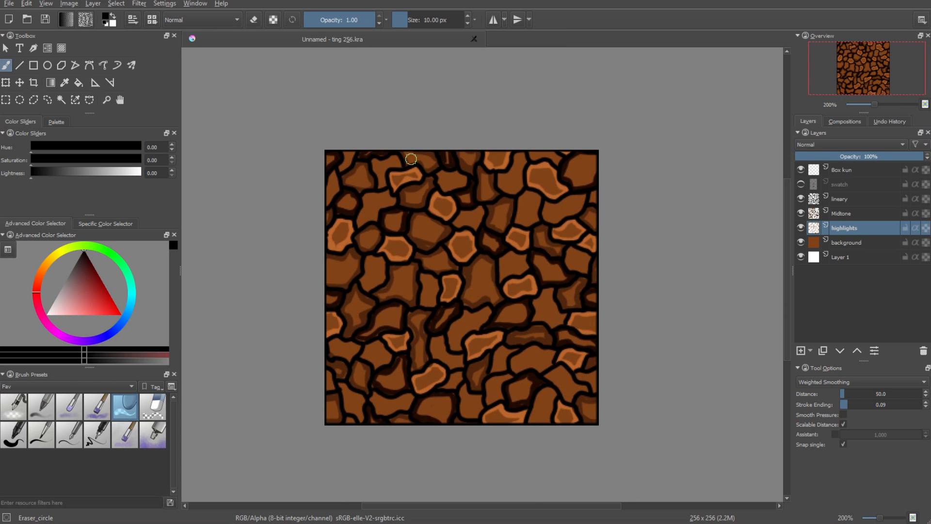
{"action": "left_click_drag", "start_coordinate": [323, 151], "coordinate": [601, 154]}
{"action": "key", "text": "ctrl+z"}
{"action": "left_click", "coordinate": [855, 175]}
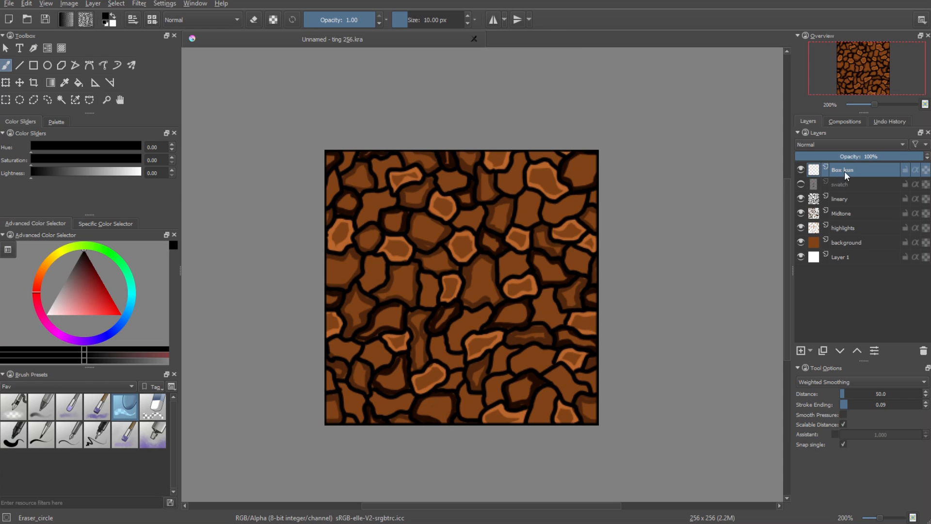
{"action": "left_click", "coordinate": [801, 170]}
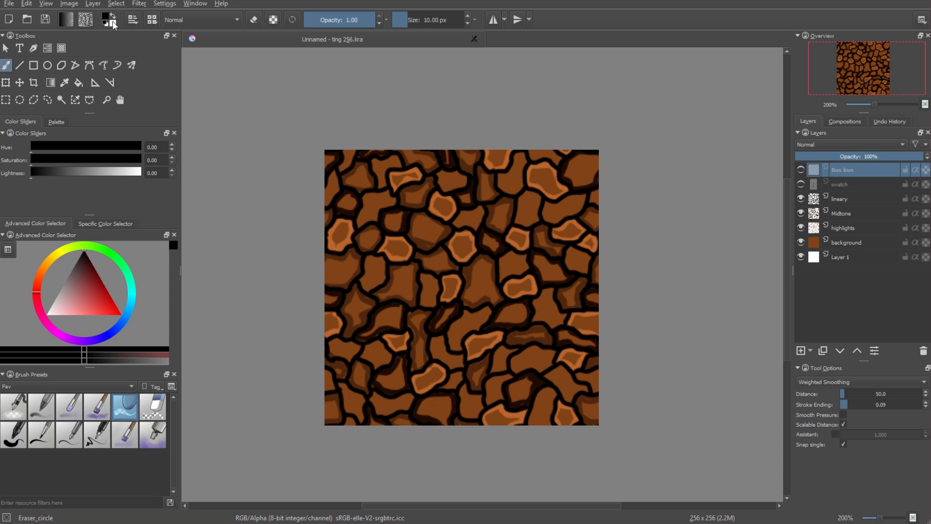
Export the tile as a PNG image named "ground texture".
{"action": "left_click", "coordinate": [9, 4]}
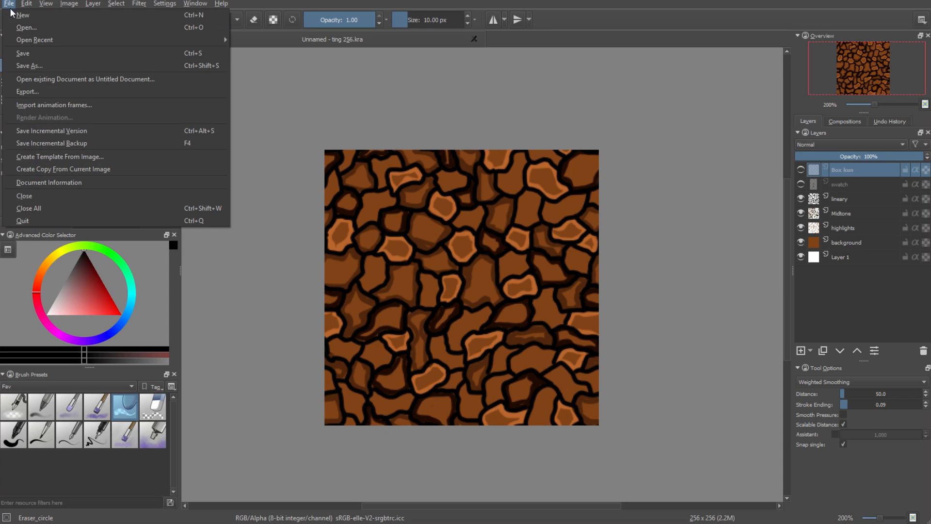
{"action": "left_click", "coordinate": [90, 92]}
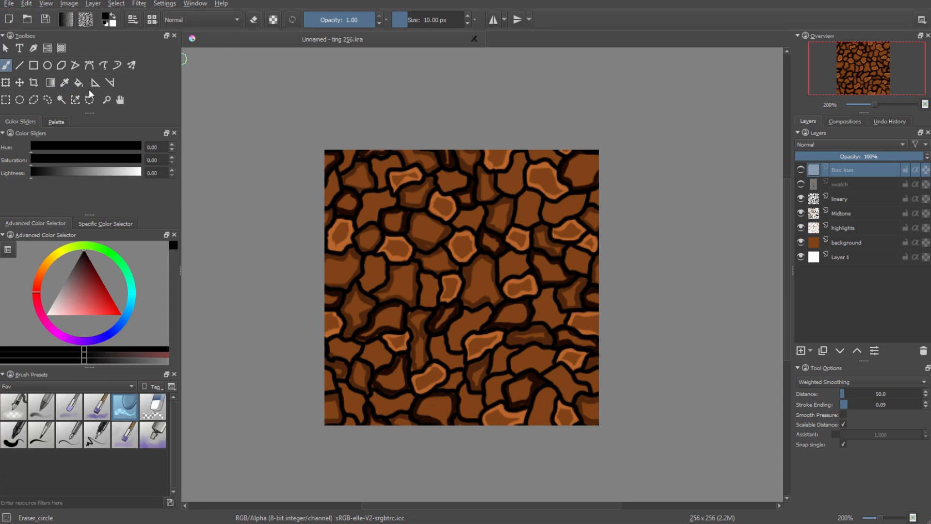
{"action": "left_click", "coordinate": [119, 247]}
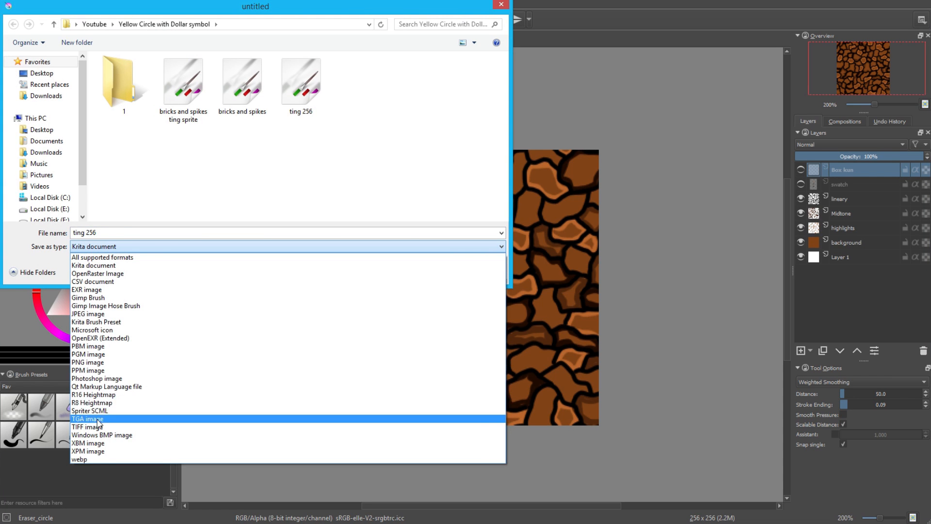
{"action": "left_click", "coordinate": [97, 362]}
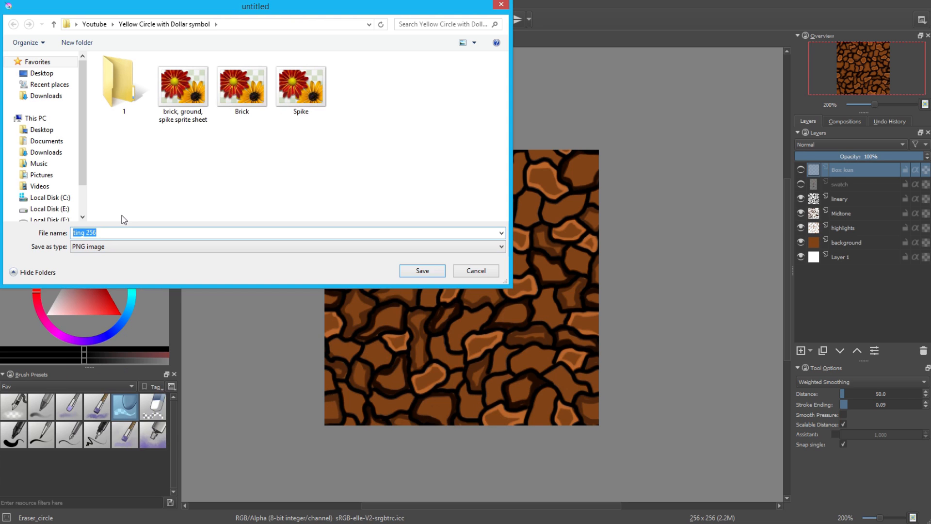
{"action": "type", "text": "ground texture"}
{"action": "key", "text": "Return"}
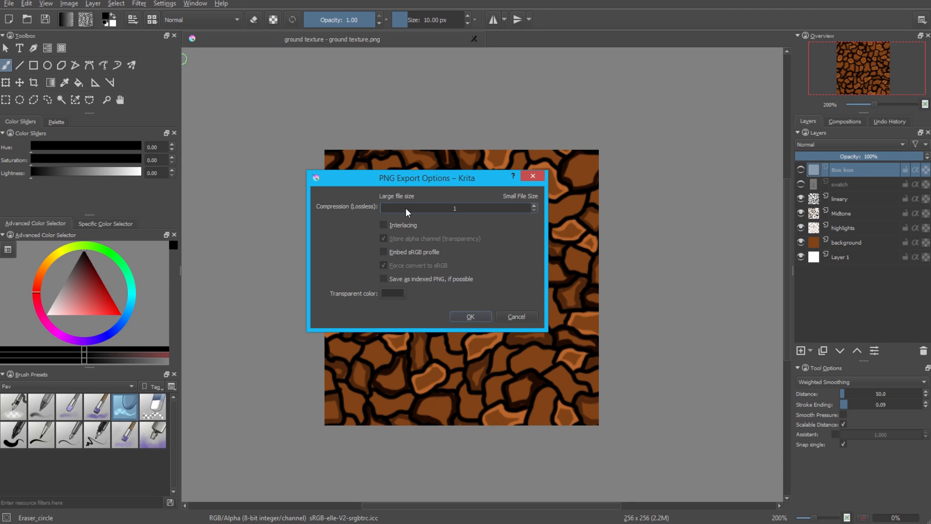
Try PNG compression 9, set it back to 1, and accept the export options.
{"action": "left_click_drag", "start_coordinate": [389, 209], "coordinate": [565, 213]}
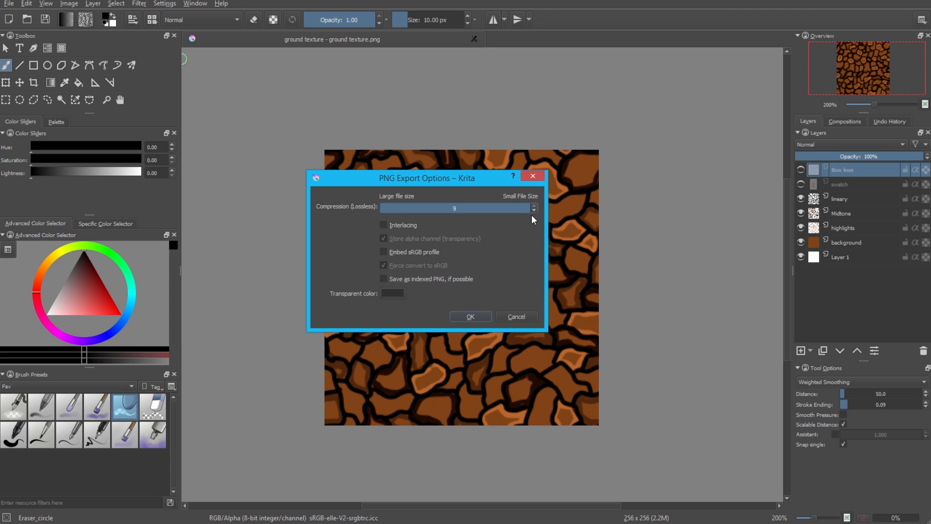
{"action": "left_click_drag", "start_coordinate": [533, 219], "coordinate": [383, 213]}
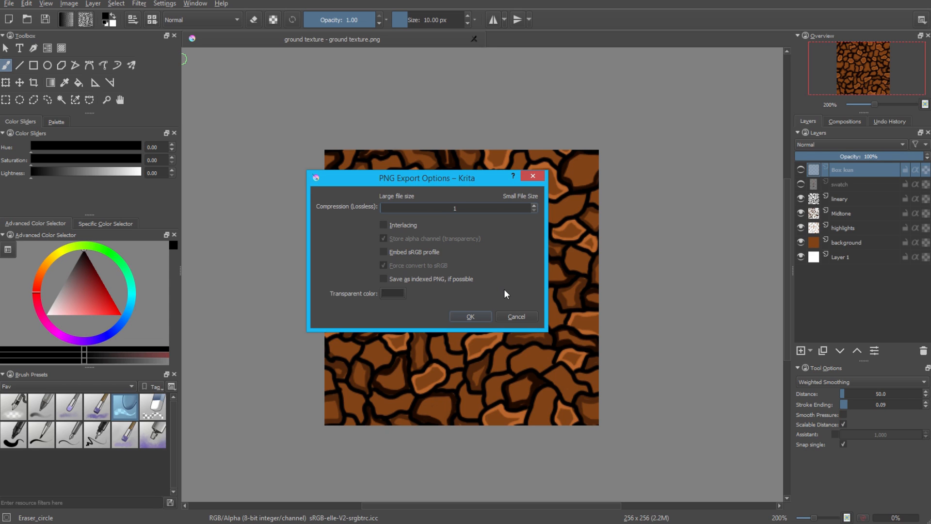
{"action": "left_click", "coordinate": [484, 317]}
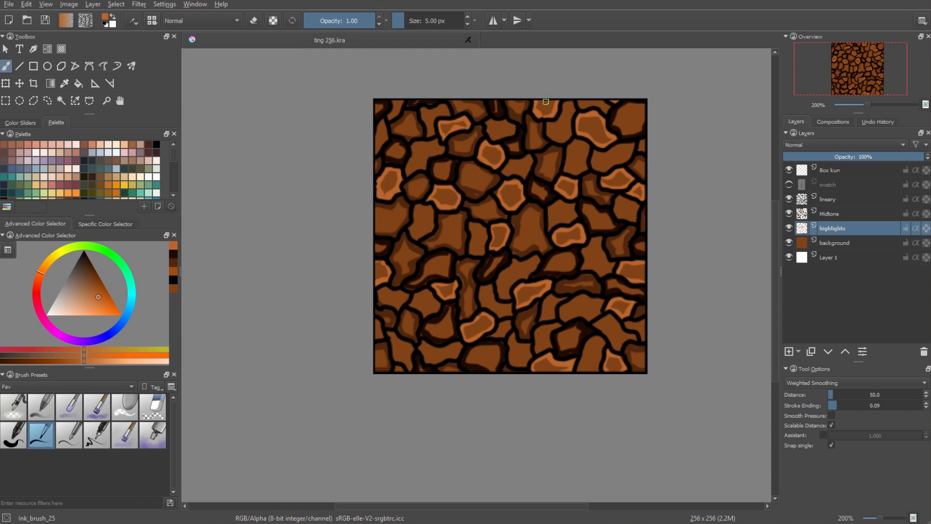
Turn on wrap-around mode and examine how the tile repeats with its black border at several zoom levels.
{"action": "left_click_drag", "start_coordinate": [546, 100], "coordinate": [521, 125]}
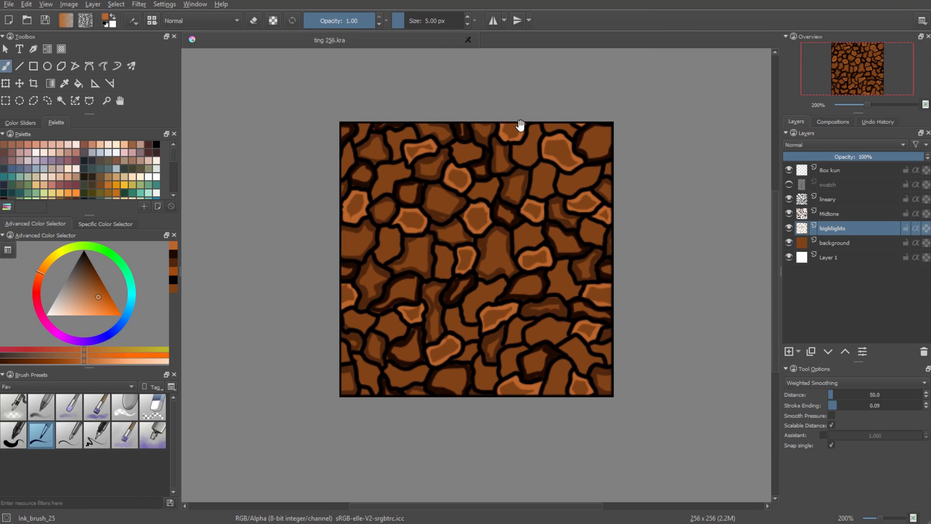
{"action": "key", "text": "w"}
{"action": "key", "text": "1"}
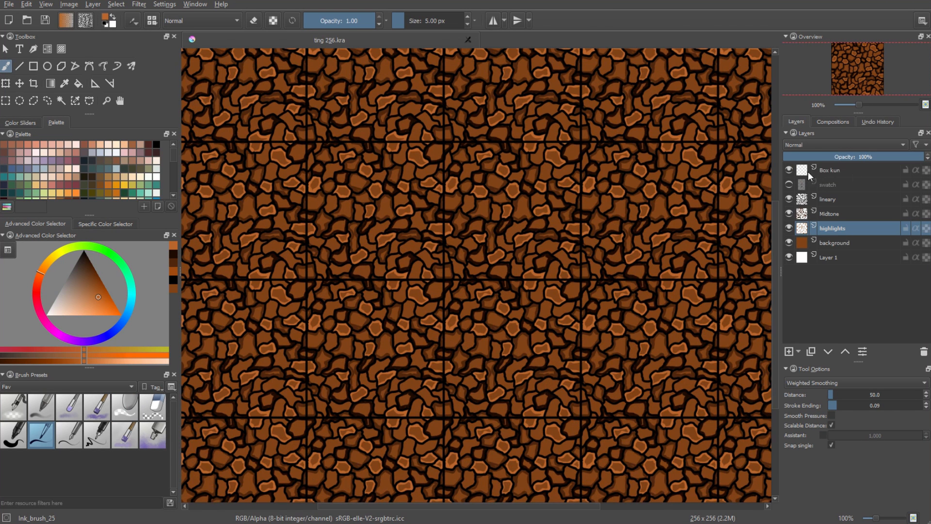
{"action": "key", "text": "minus"}
{"action": "key", "text": "minus"}
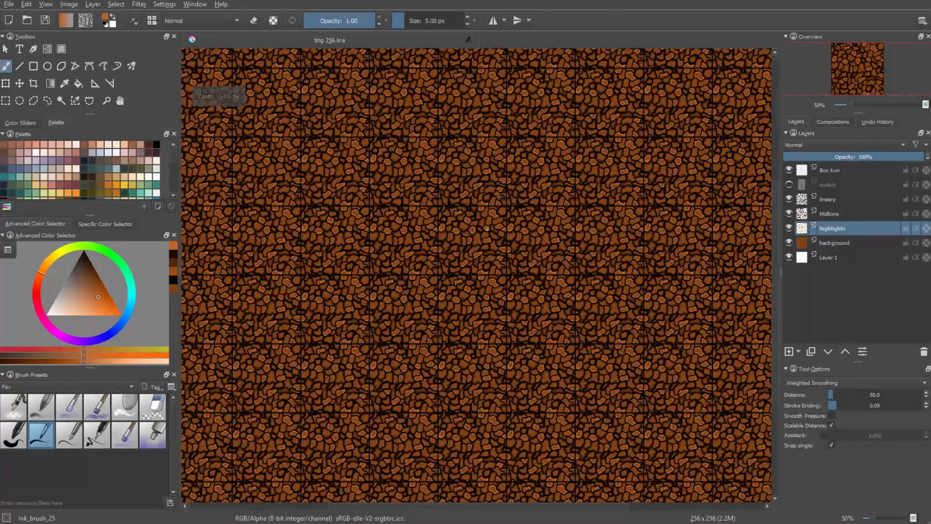
{"action": "scroll", "coordinate": [487, 229], "scroll_direction": "up", "scroll_amount": 4}
{"action": "scroll", "coordinate": [490, 227], "scroll_direction": "down", "scroll_amount": 4}
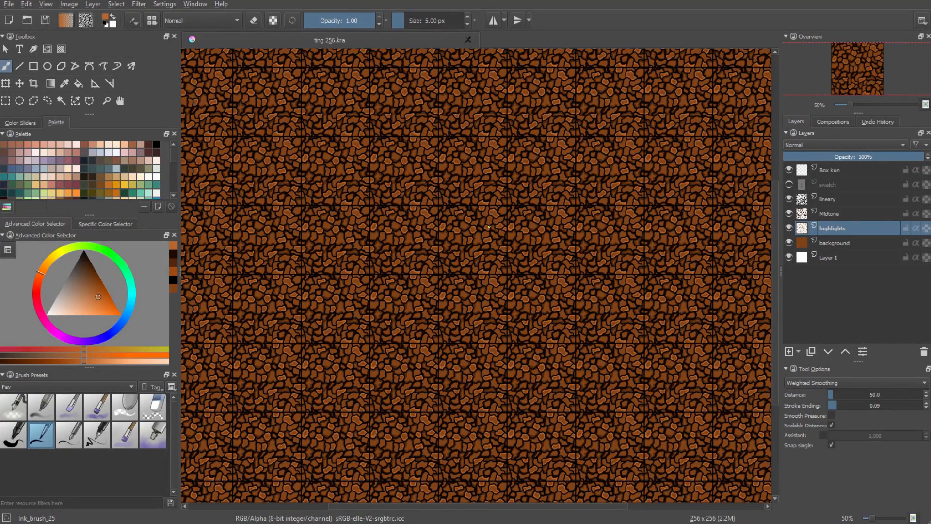
{"action": "left_click_drag", "start_coordinate": [515, 203], "coordinate": [496, 196]}
{"action": "scroll", "coordinate": [495, 196], "scroll_direction": "up", "scroll_amount": 3}
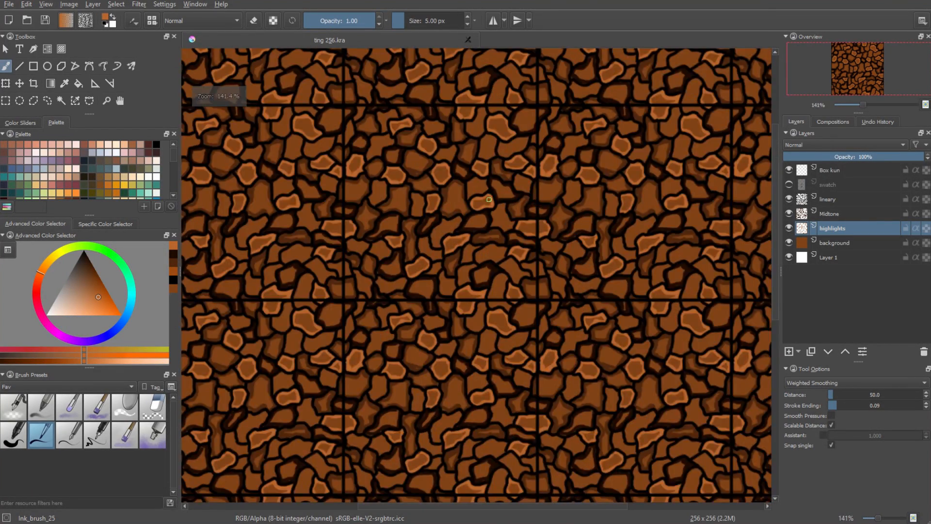
{"action": "scroll", "coordinate": [495, 196], "scroll_direction": "down", "scroll_amount": 3}
{"action": "scroll", "coordinate": [475, 197], "scroll_direction": "up", "scroll_amount": 2}
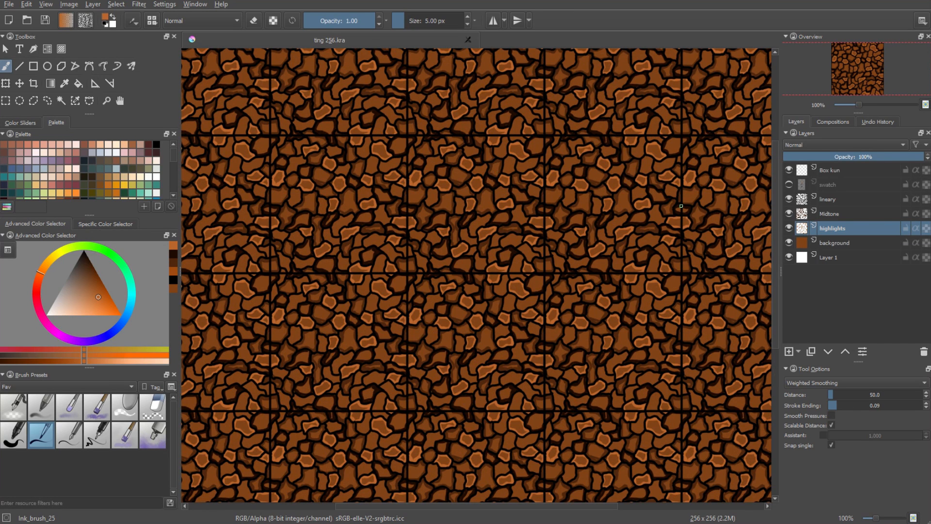
Hide the lineary layer to compare the tiled pattern, and show it again.
{"action": "left_click", "coordinate": [788, 198]}
{"action": "left_click", "coordinate": [789, 199]}
{"action": "scroll", "coordinate": [534, 192], "scroll_direction": "up", "scroll_amount": 1}
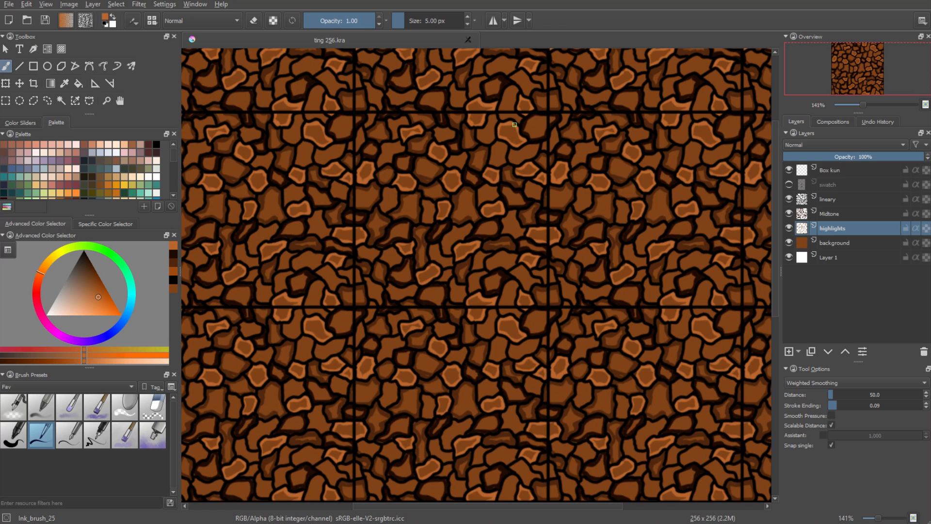